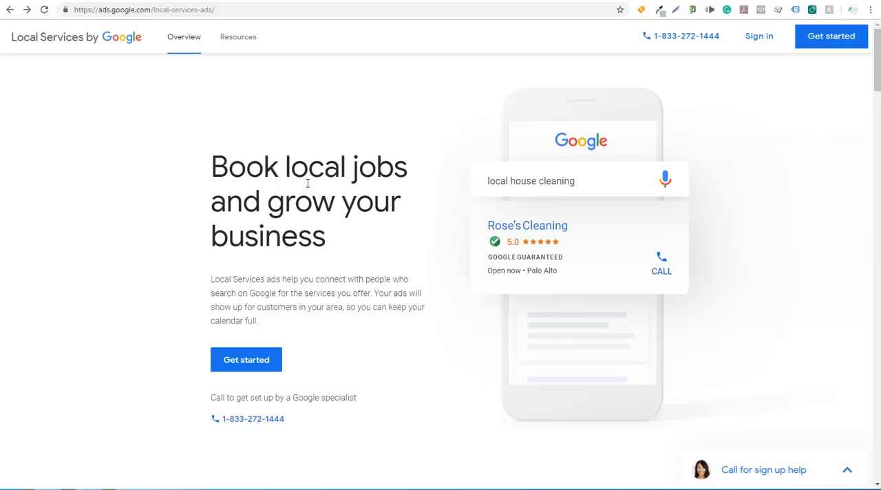
# Review the Local Services by Google overview, its sign-up welcome page and the Google results for "hvac near me".
pyautogui.scroll(-5, 168, 196)
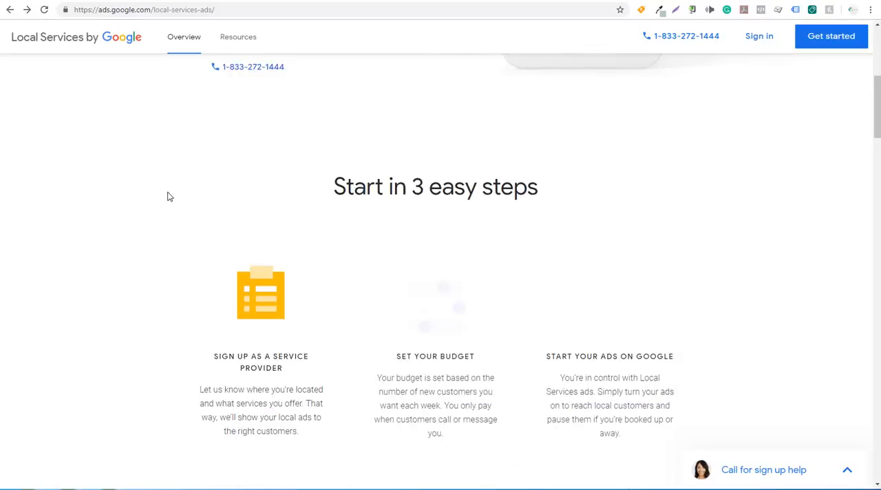
pyautogui.scroll(-1, 168, 196)
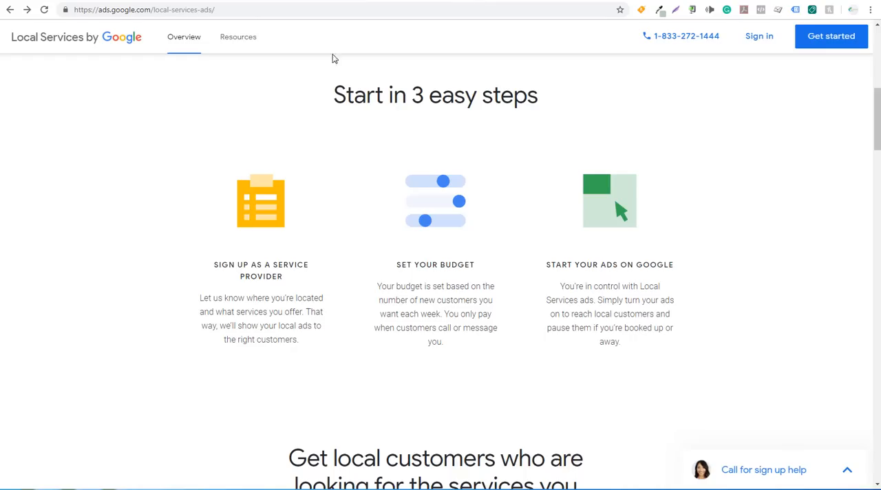
pyautogui.scroll(4, 201, 173)
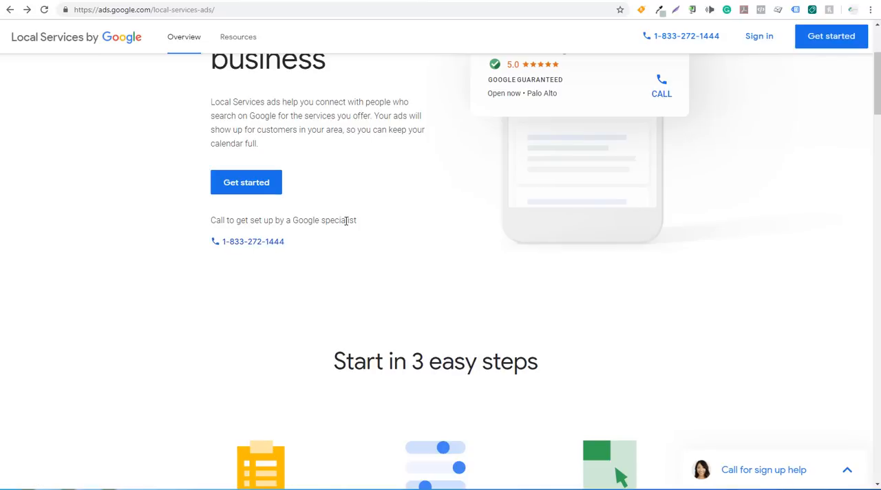
pyautogui.click(255, 190)
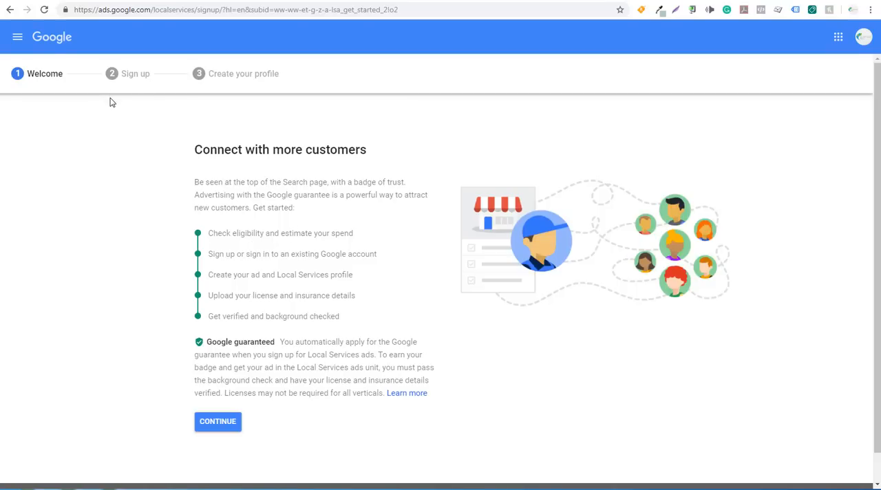
pyautogui.click(10, 9)
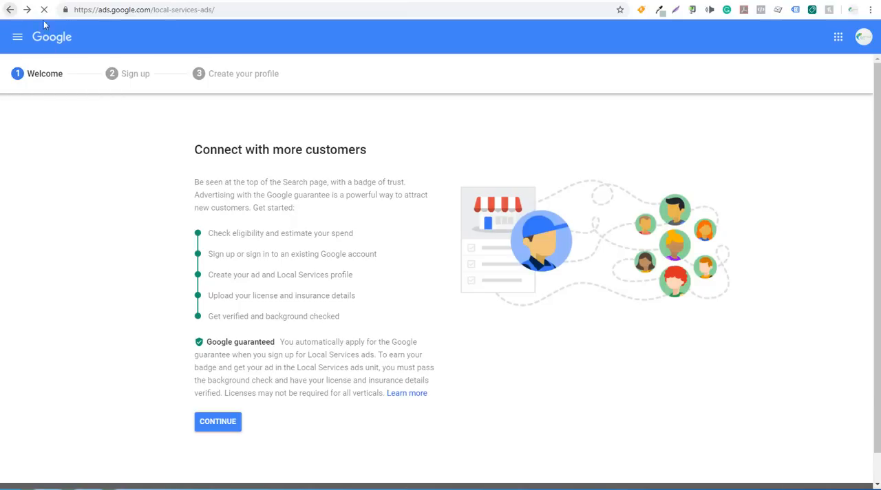
pyautogui.scroll(3, 342, 68)
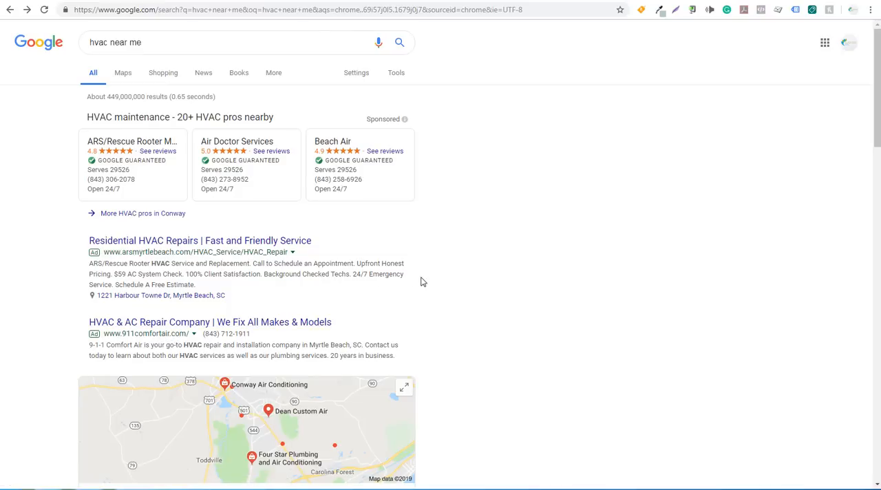
pyautogui.click(96, 2)
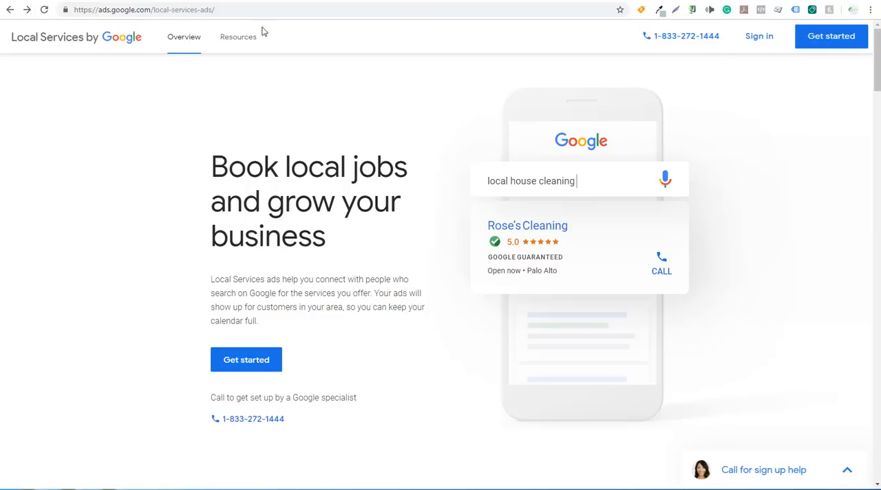
# Switch to Google Ads Keyword Planner, glance at the YouTube Google Ads tutorial, and check where Keyword Planner is listed among the planning tools.
pyautogui.click(172, 1)
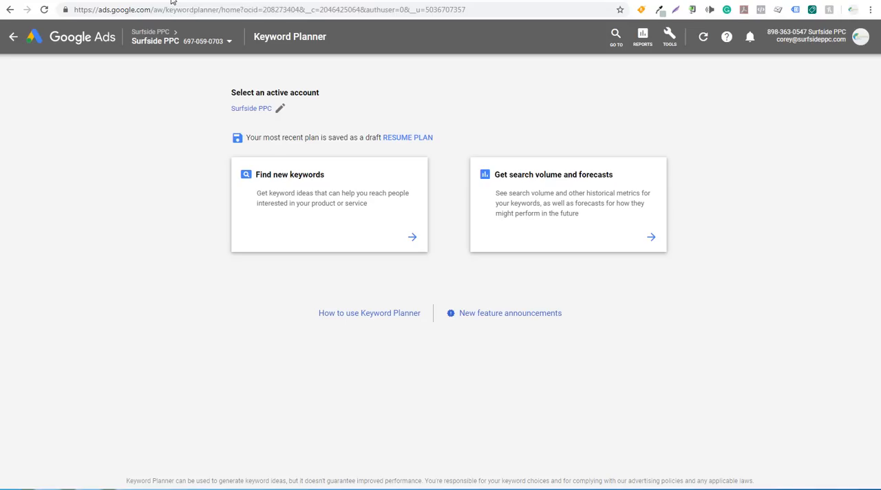
pyautogui.click(166, 42)
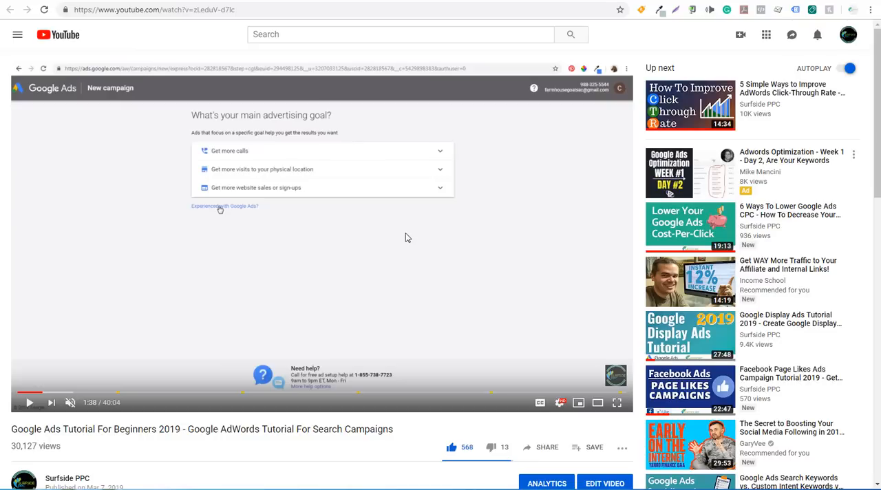
pyautogui.click(172, 0)
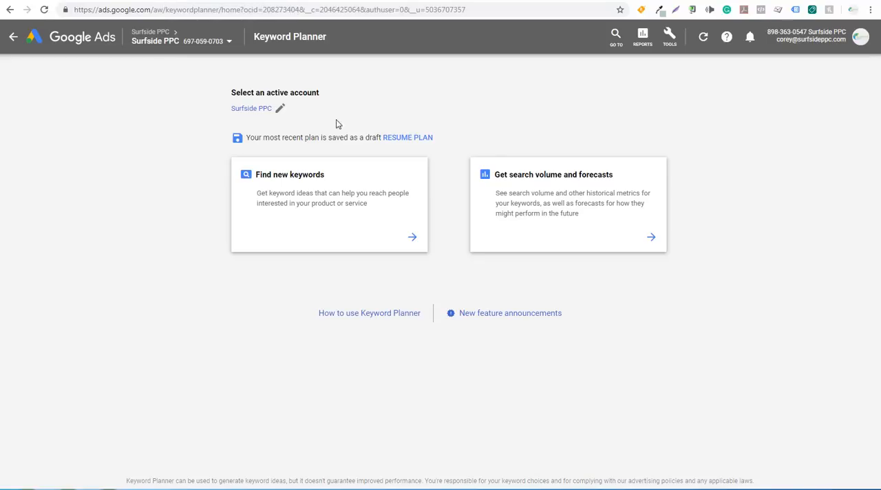
pyautogui.click(670, 53)
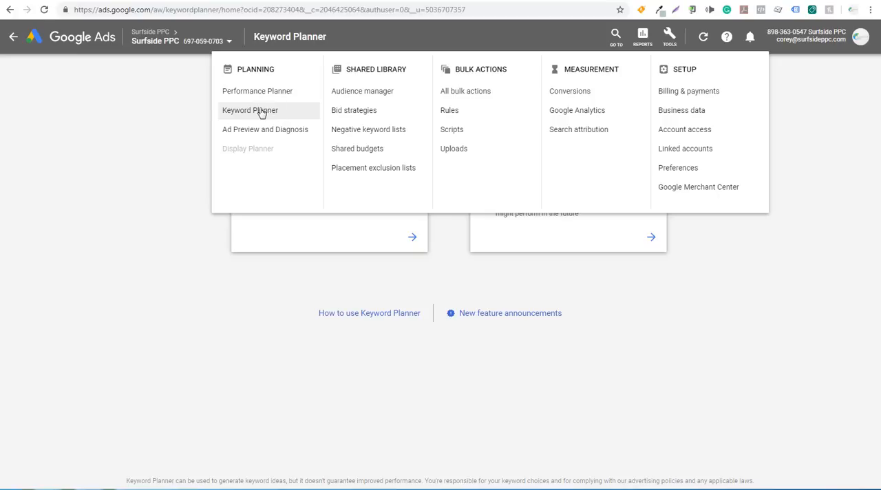
pyautogui.click(102, 255)
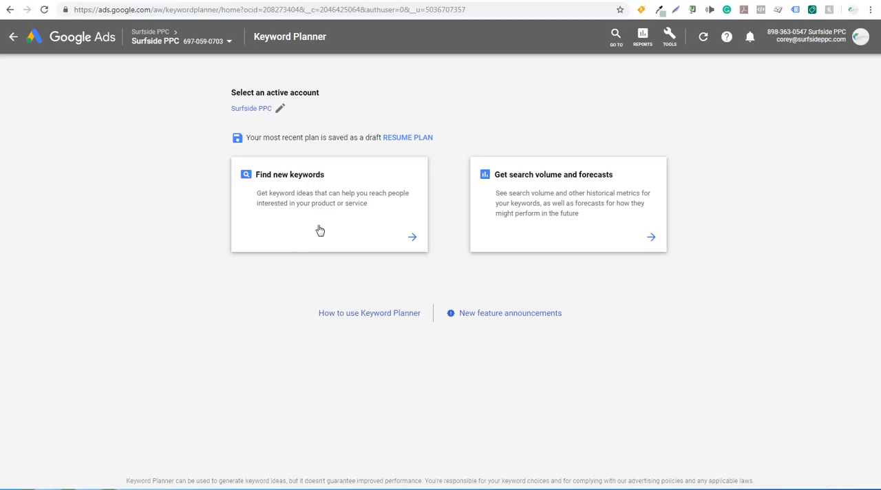
pyautogui.click(355, 229)
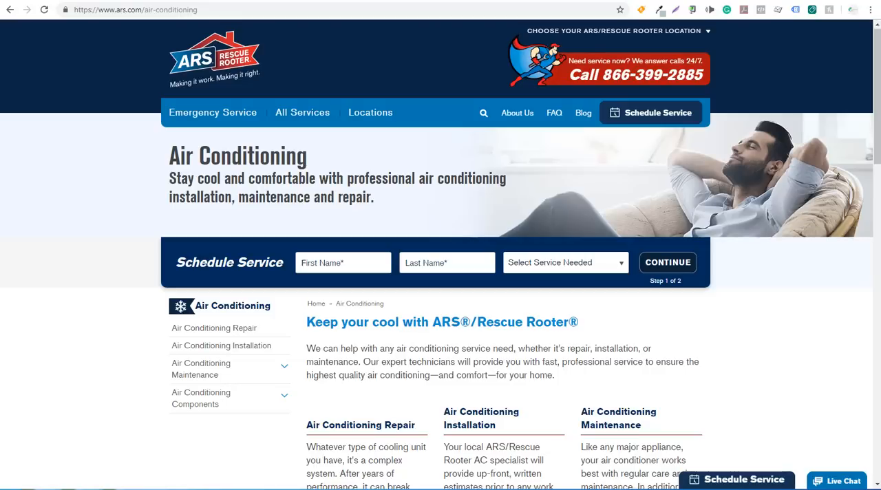
pyautogui.click(76, 0)
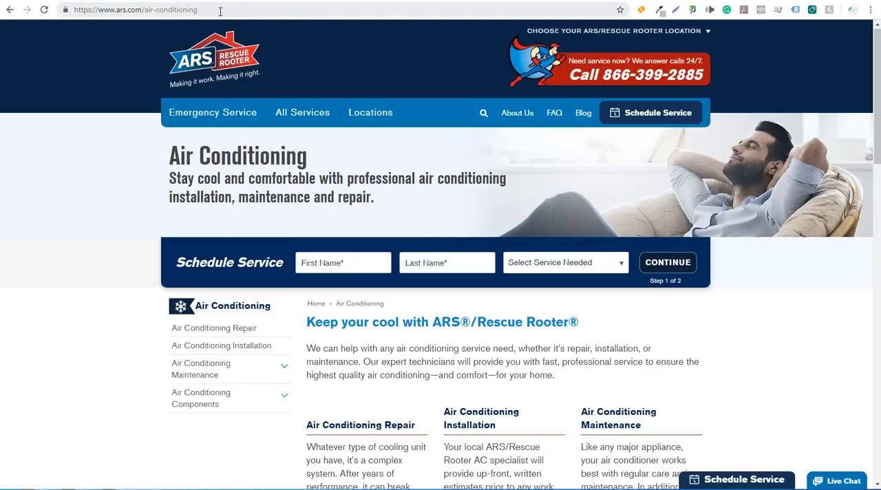
pyautogui.click(184, 10)
pyautogui.hotkey('ctrl', 'c')
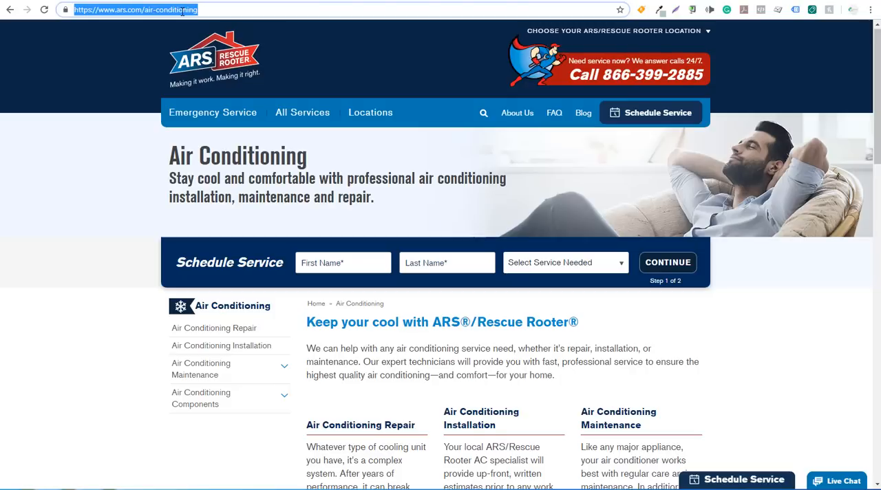
pyautogui.click(184, 0)
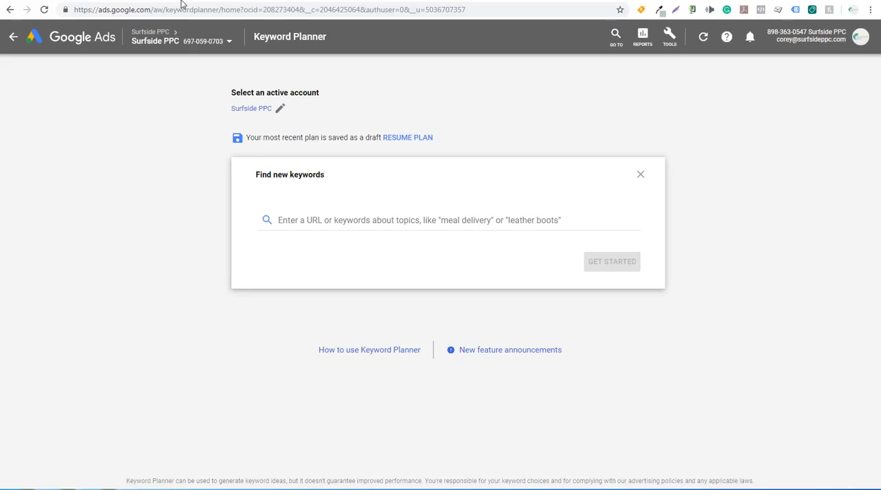
pyautogui.click(316, 217)
pyautogui.hotkey('ctrl', 'v')
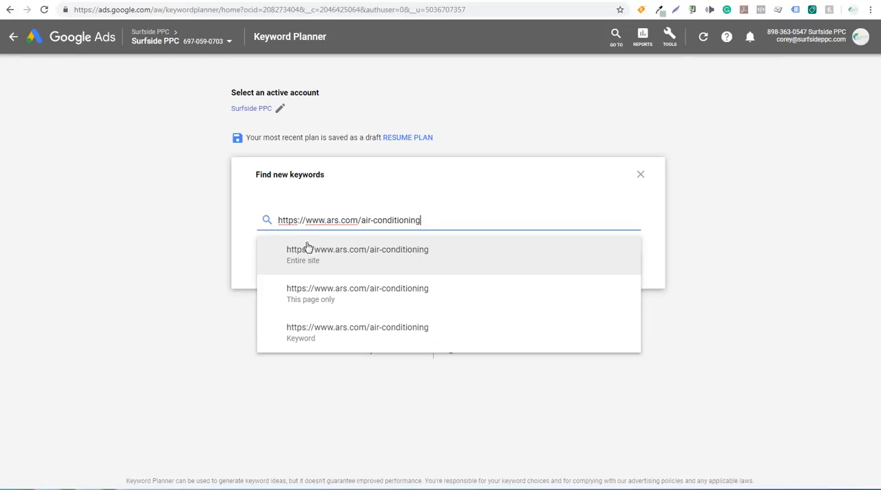
pyautogui.click(394, 302)
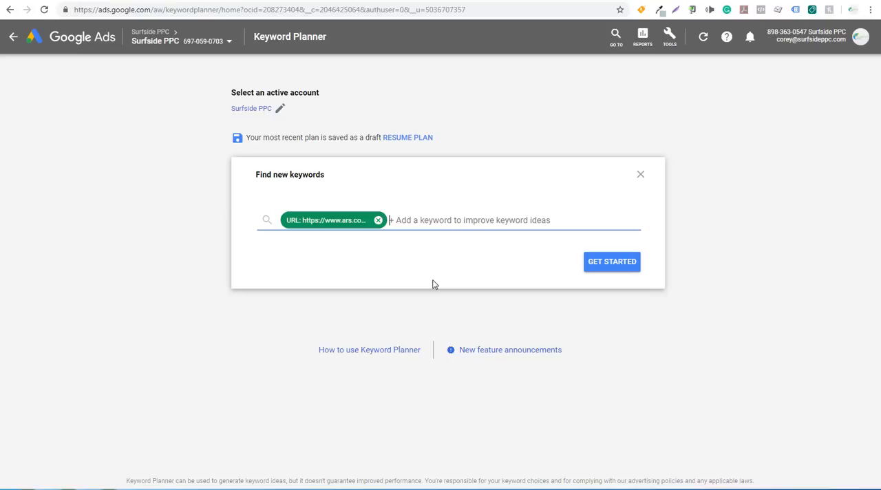
# Add the keywords ac repair, hvac repair, air conditioning repair and ac repair near me, and generate the keyword ideas.
pyautogui.write('ac repair')
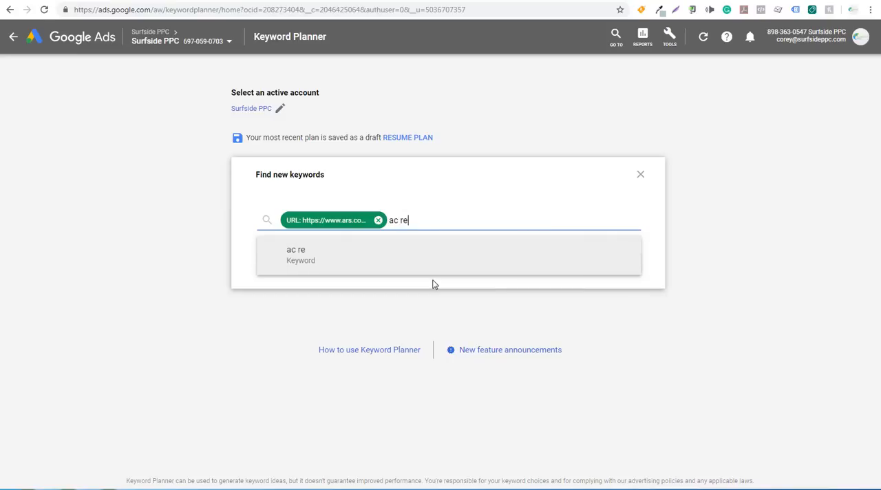
pyautogui.press('Return')
pyautogui.write('hv')
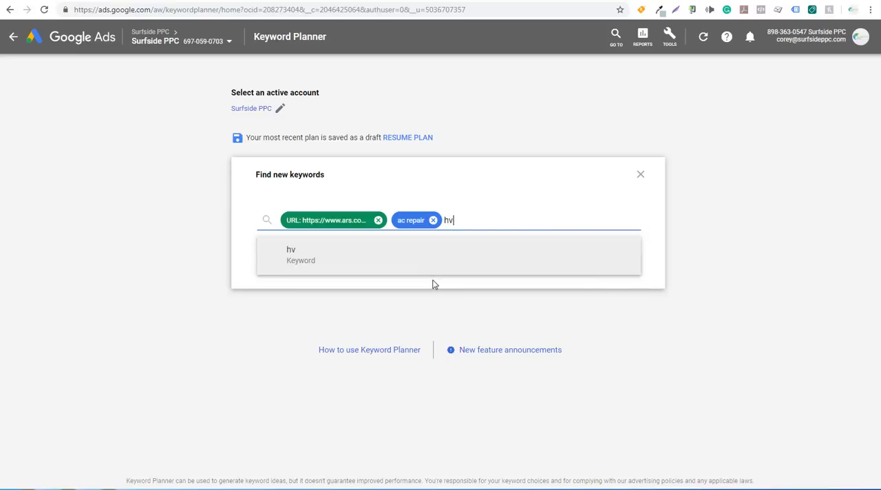
pyautogui.write('ac repair')
pyautogui.press('Return')
pyautogui.write('air')
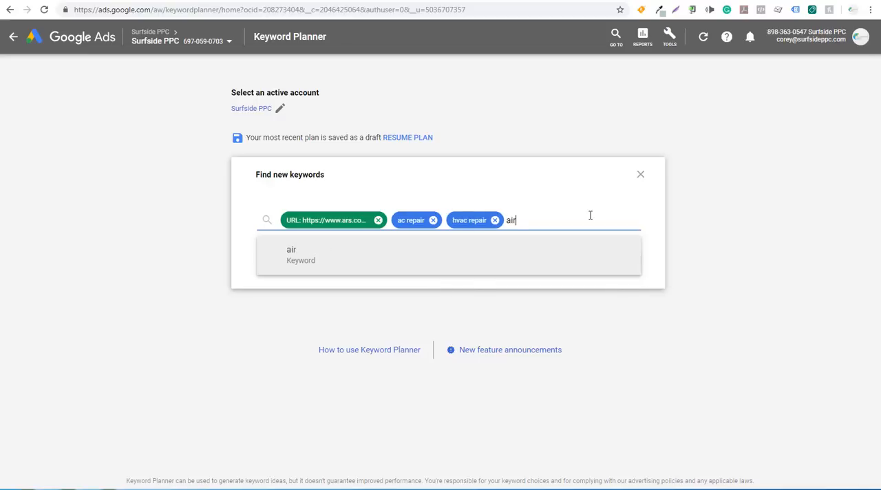
pyautogui.write(' conditioning repair')
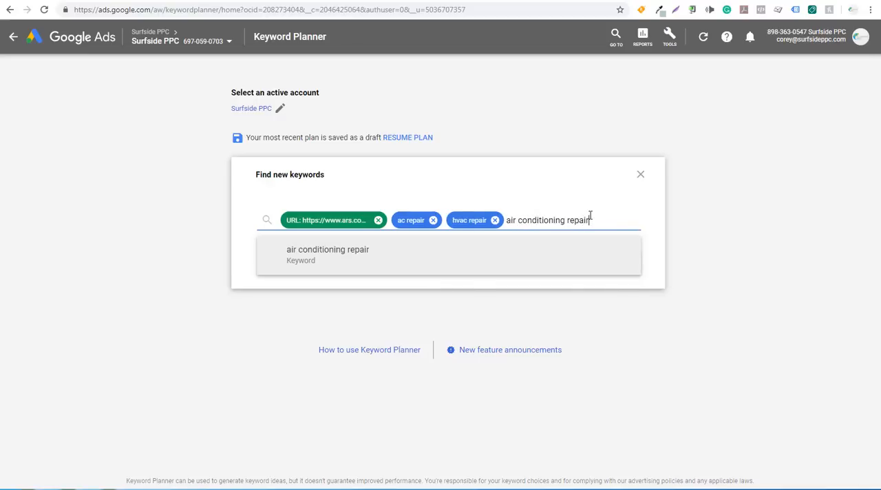
pyautogui.press('Return')
pyautogui.write('ac repair near me')
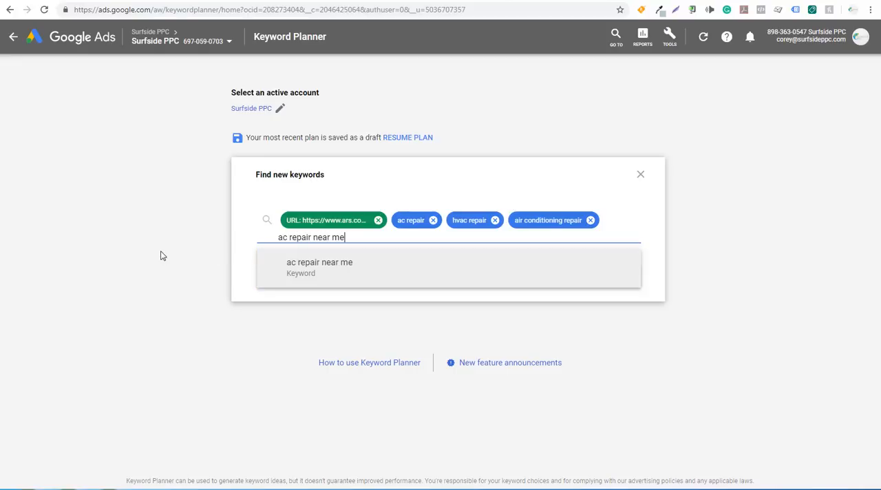
pyautogui.press('Return')
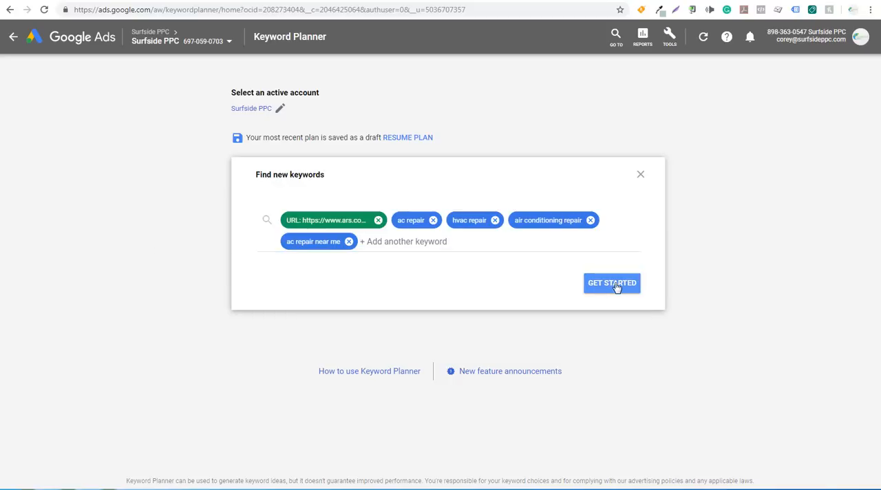
pyautogui.click(615, 284)
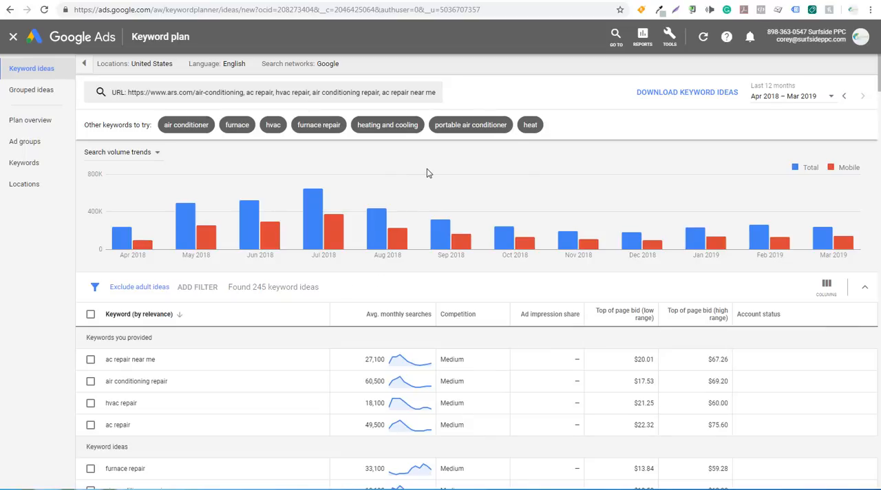
# Replace the United States location target with the Florence-Myrtle Beach SC Nielsen DMA region.
pyautogui.click(179, 66)
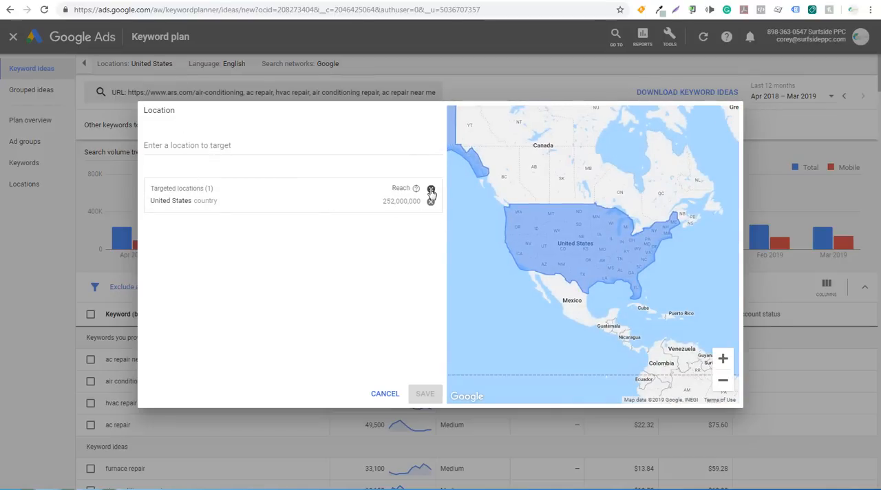
pyautogui.click(430, 193)
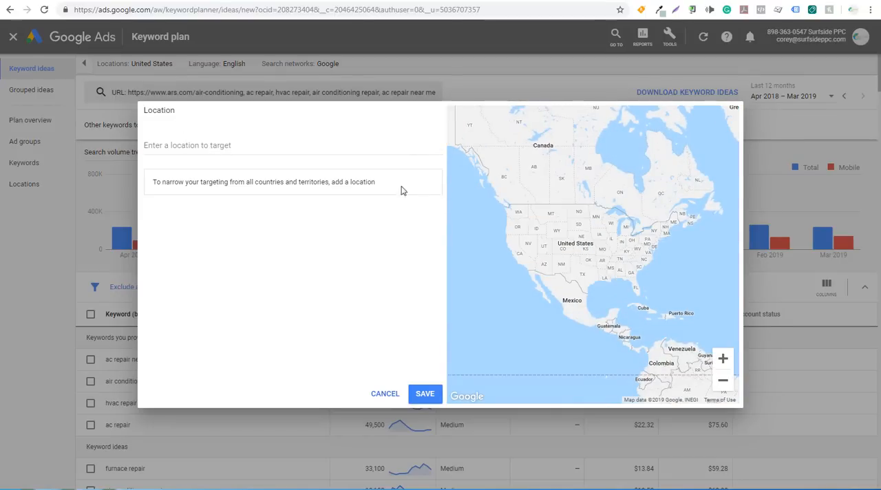
pyautogui.click(229, 145)
pyautogui.write('m')
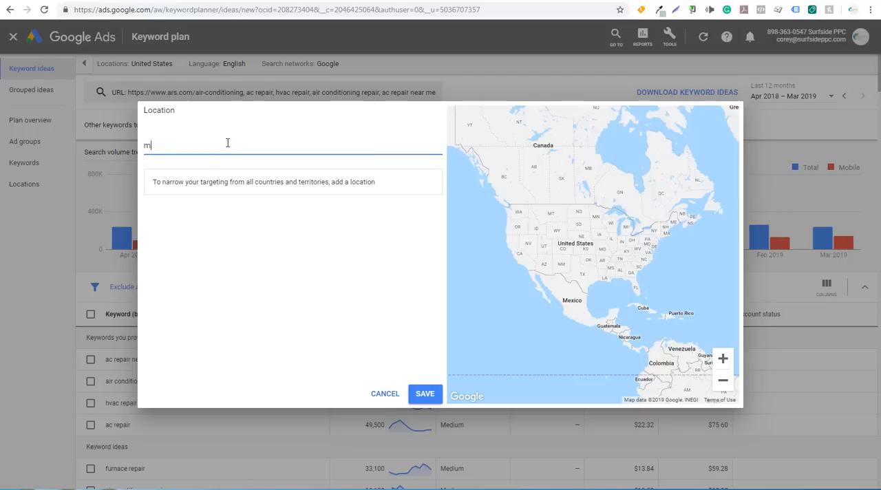
pyautogui.write('yrtle be')
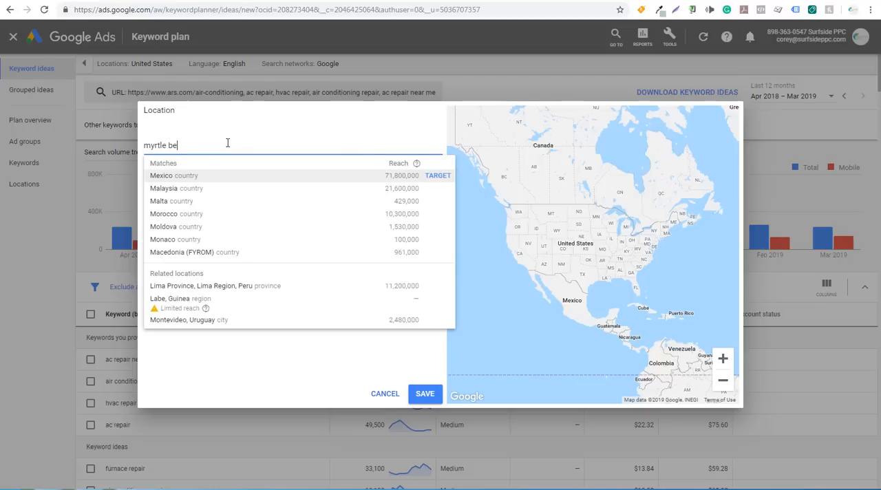
pyautogui.write('ach')
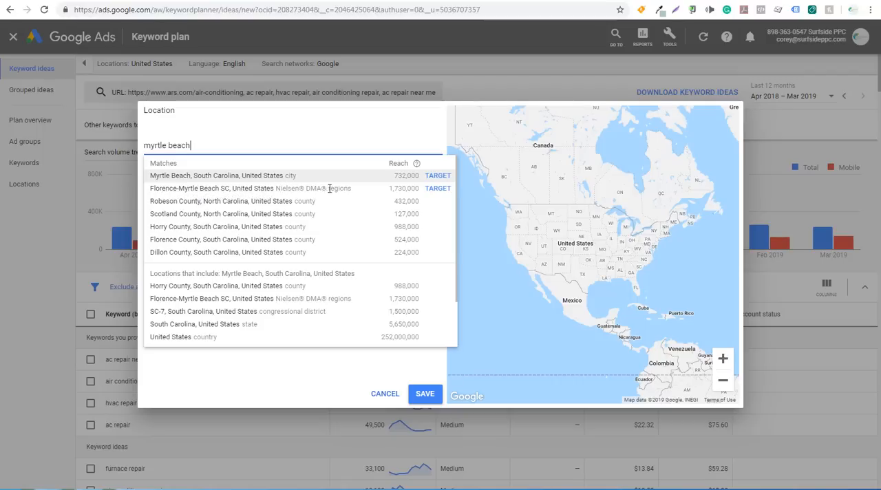
pyautogui.click(438, 189)
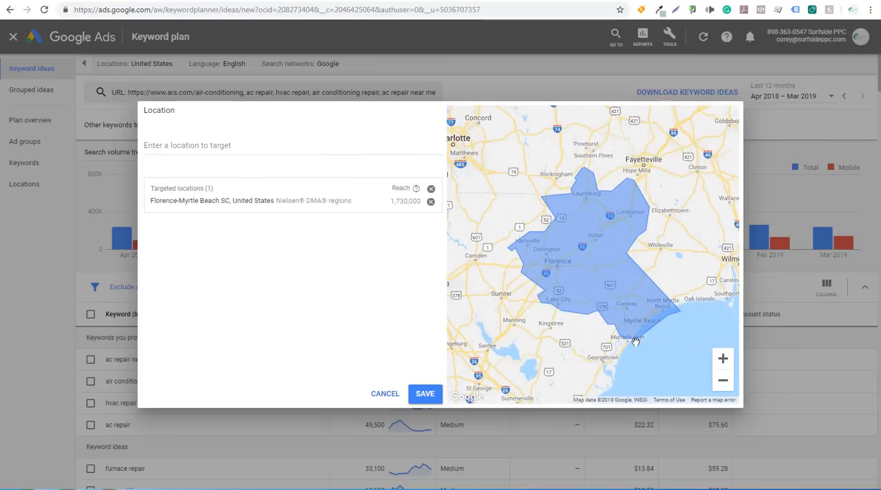
# Inspect the coastal coverage of the Florence-Myrtle Beach target on the location map, around Murrells Inlet, Georgetown and North Myrtle Beach.
pyautogui.moveTo(634, 342); pyautogui.dragTo(678, 301)
pyautogui.click(723, 359)
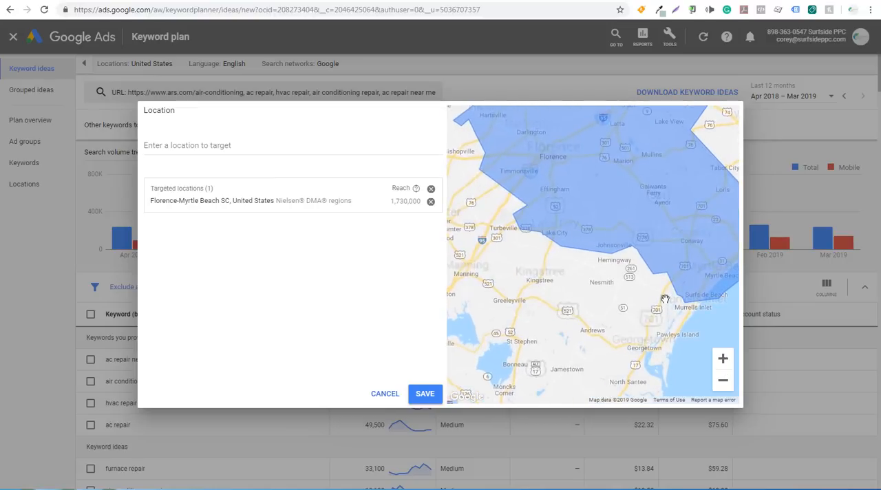
pyautogui.moveTo(686, 269); pyautogui.dragTo(617, 220)
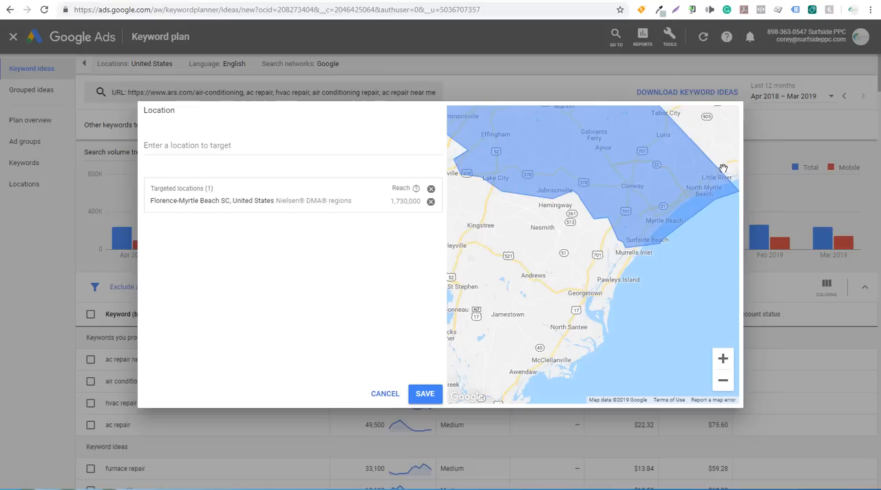
pyautogui.click(723, 382)
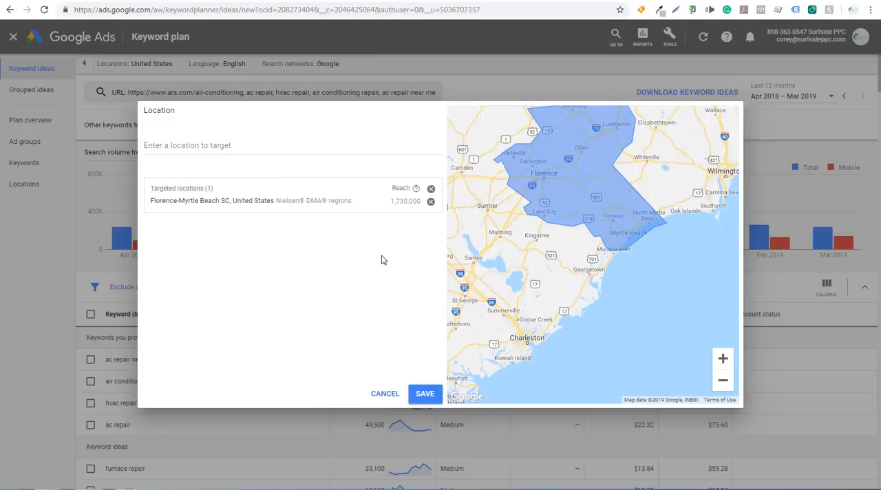
# Try adding the city of Myrtle Beach, South Carolina as an extra location target and remove it again.
pyautogui.click(243, 146)
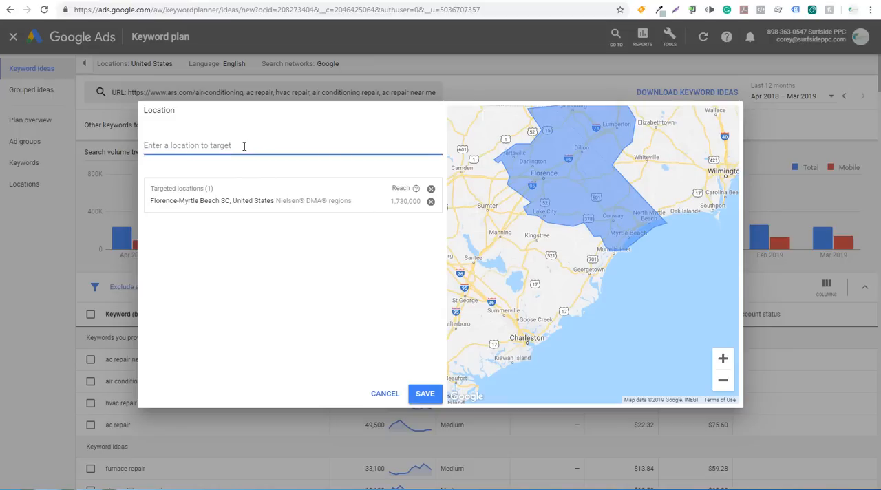
pyautogui.write('myr')
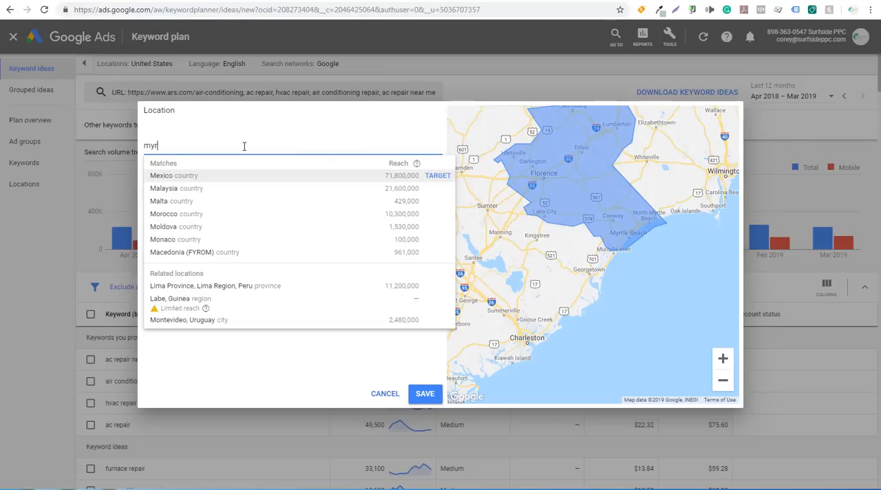
pyautogui.write('tle beach')
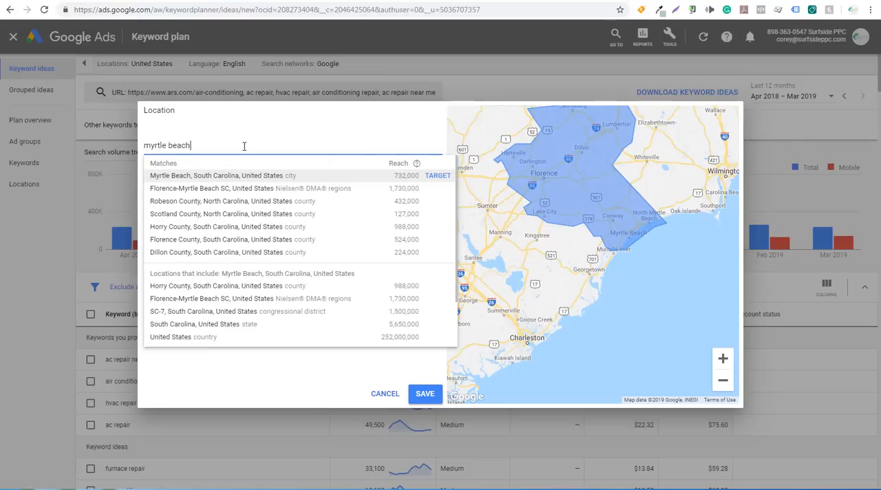
pyautogui.click(438, 176)
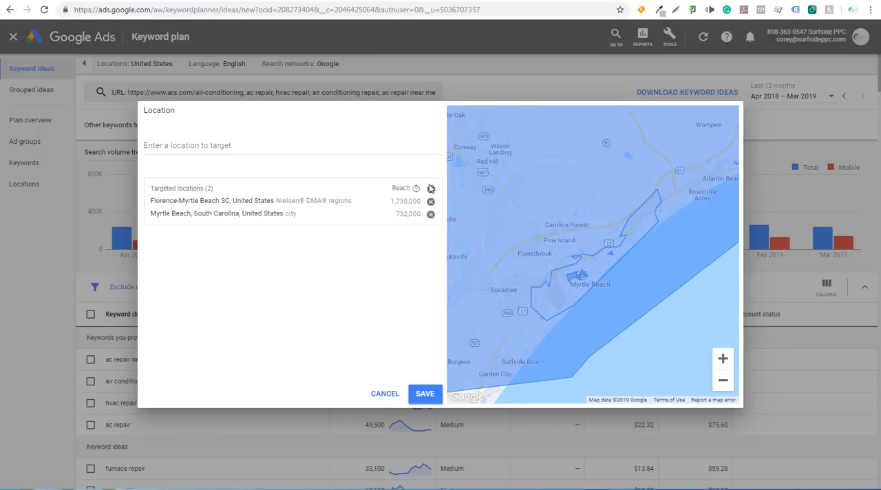
pyautogui.click(431, 214)
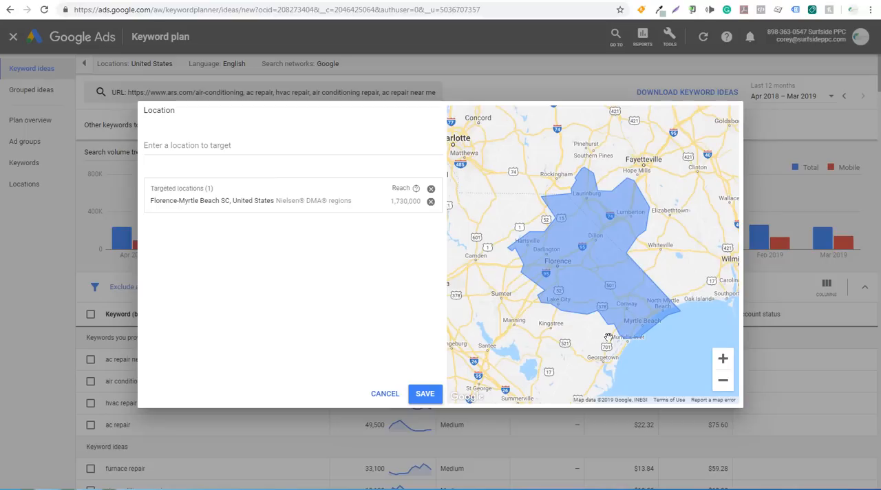
# Search the locations for murrells, add Georgetown County, South Carolina as a second target, and save the location settings.
pyautogui.click(238, 145)
pyautogui.write('mu')
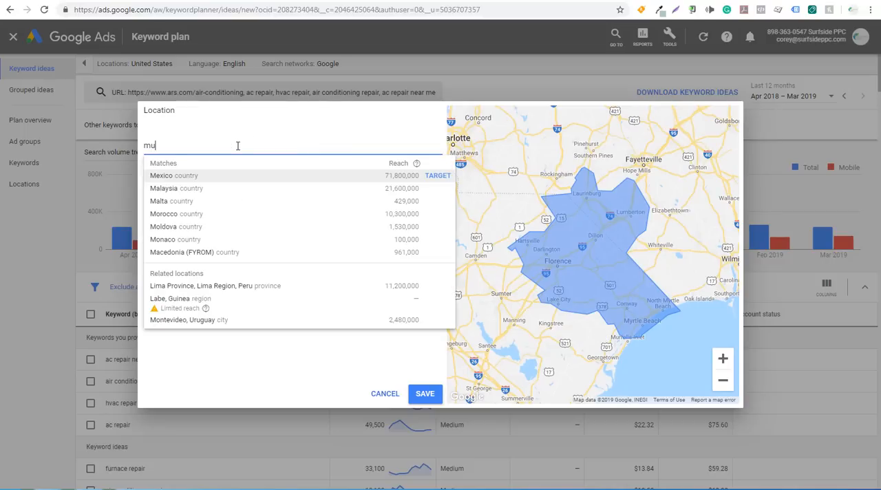
pyautogui.write('rrells')
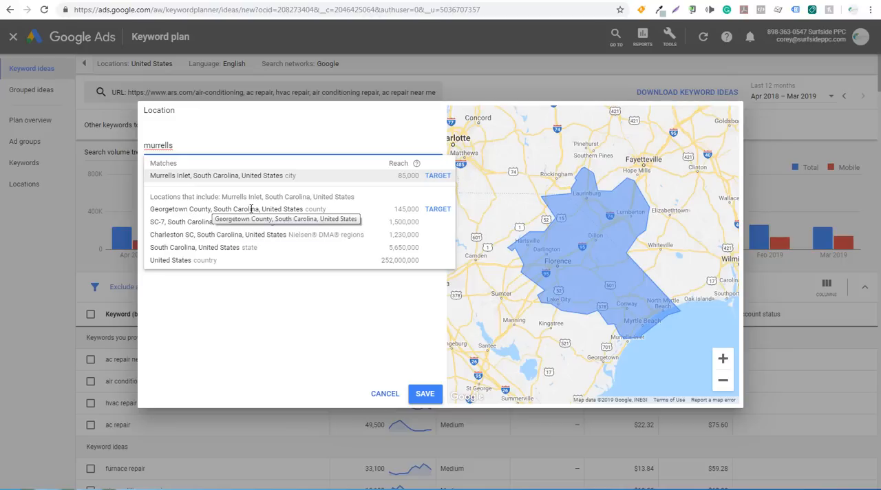
pyautogui.click(438, 209)
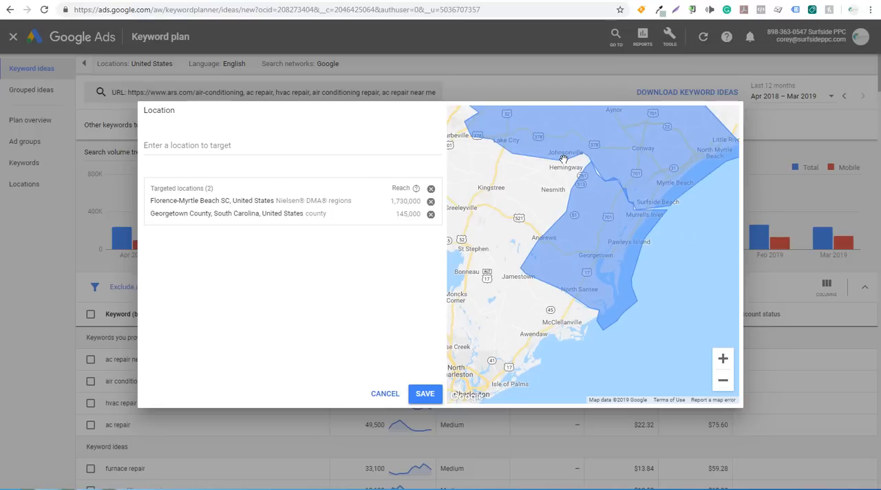
pyautogui.click(423, 398)
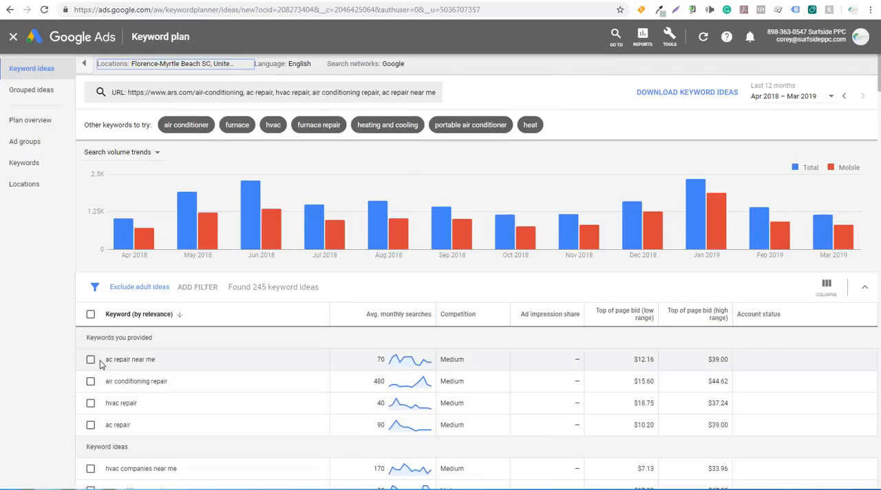
# Look through the keyword ideas for the new locations and switch to the grouped ideas list.
pyautogui.scroll(-3, 100, 363)
pyautogui.click(396, 161)
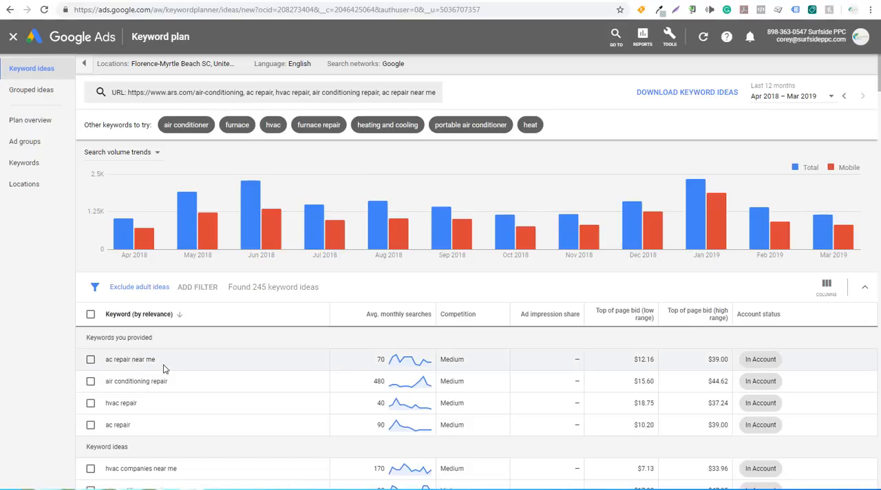
pyautogui.click(30, 93)
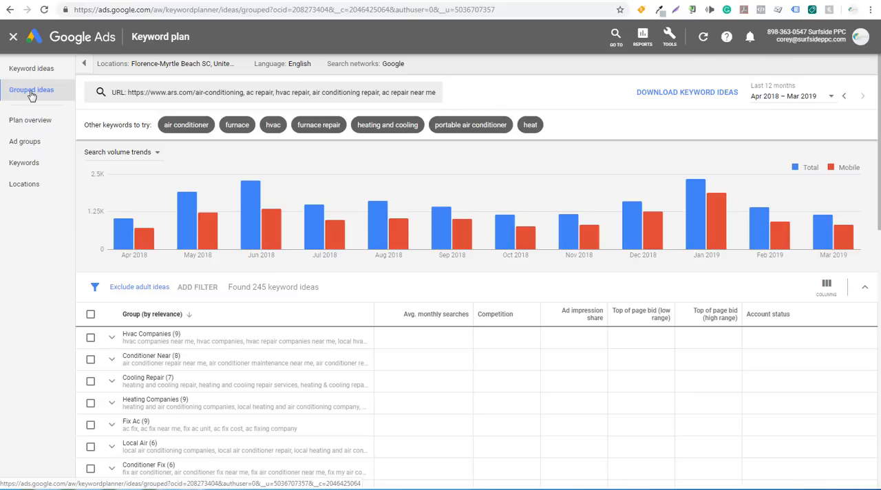
pyautogui.scroll(-3, 355, 286)
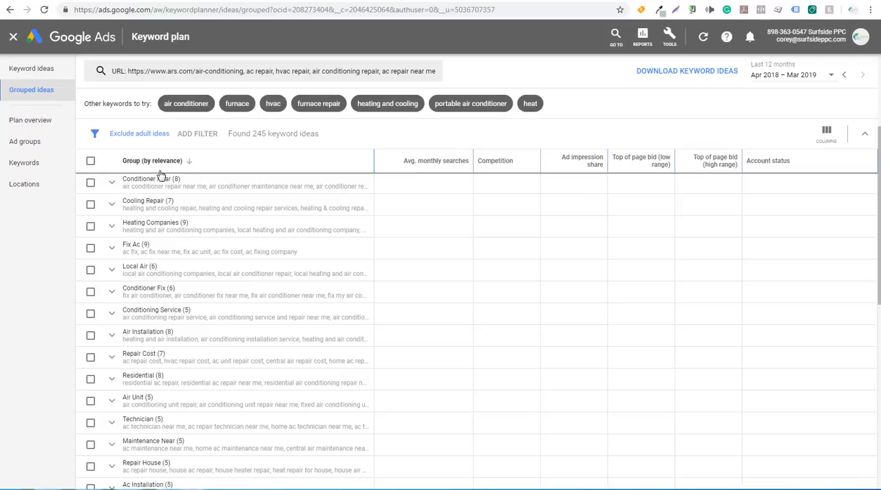
# Examine the individual keywords inside the Conditioner Near and Cooling Repair groups.
pyautogui.click(113, 186)
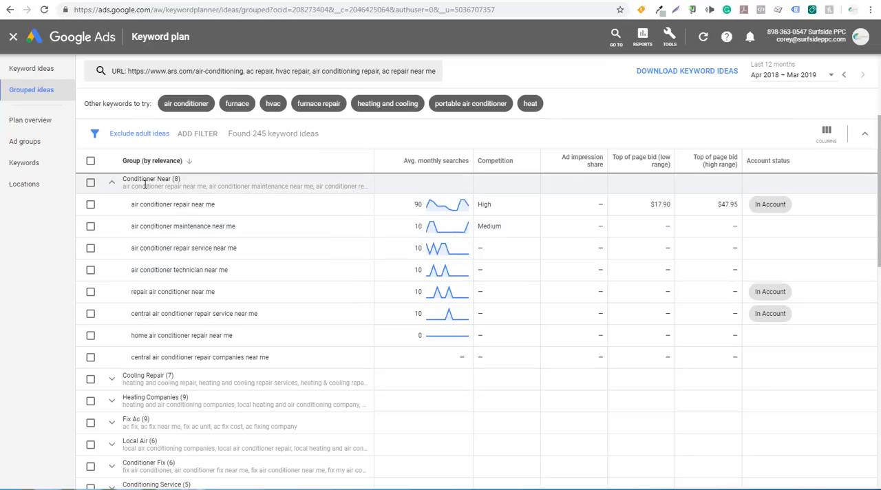
pyautogui.click(112, 182)
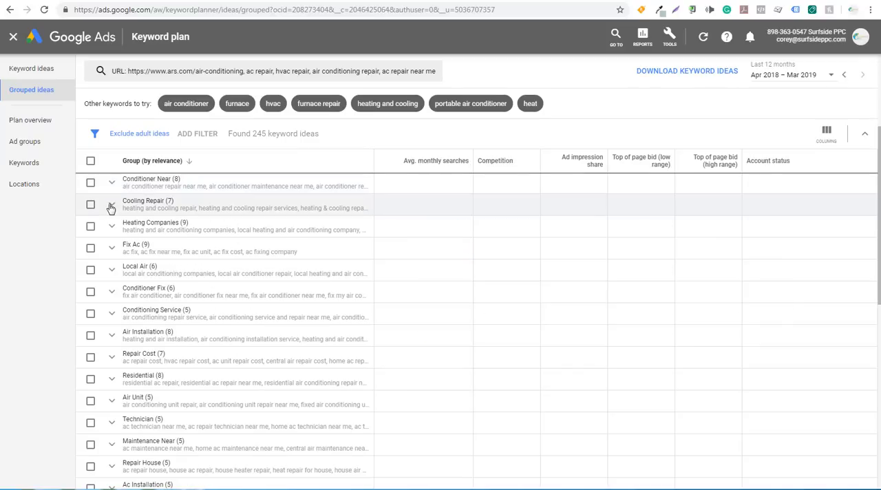
pyautogui.click(111, 206)
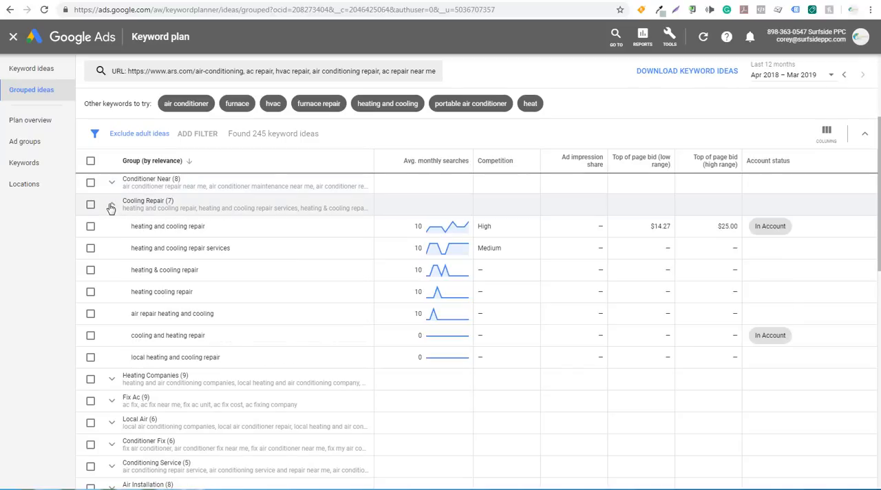
pyautogui.click(111, 206)
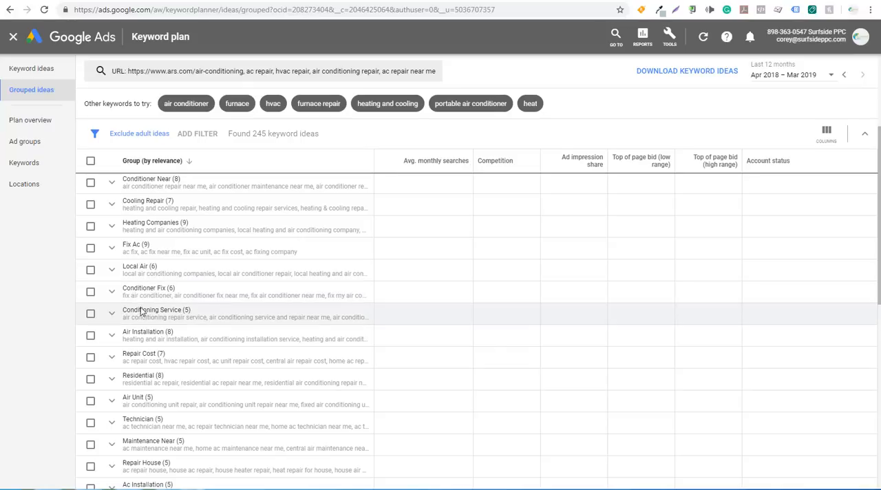
# Add the Conditioner Near group's keywords to the plan in the Conditioner Near ad group as exact match.
pyautogui.click(91, 184)
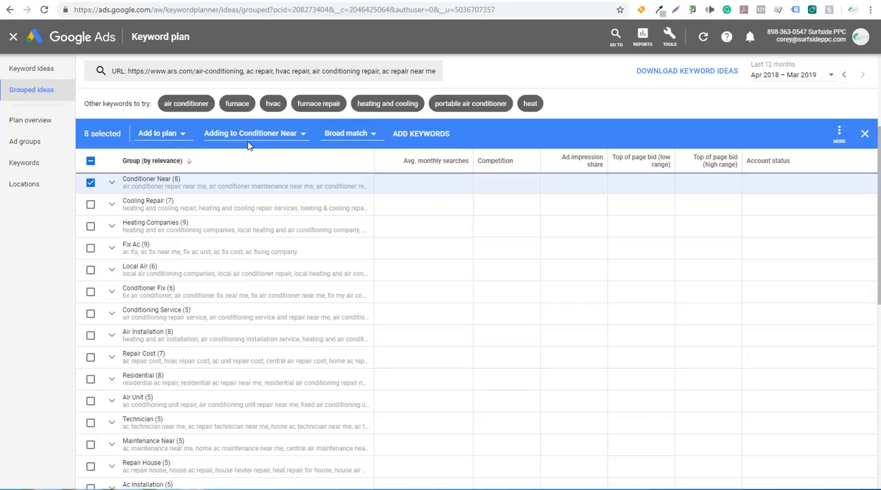
pyautogui.click(342, 135)
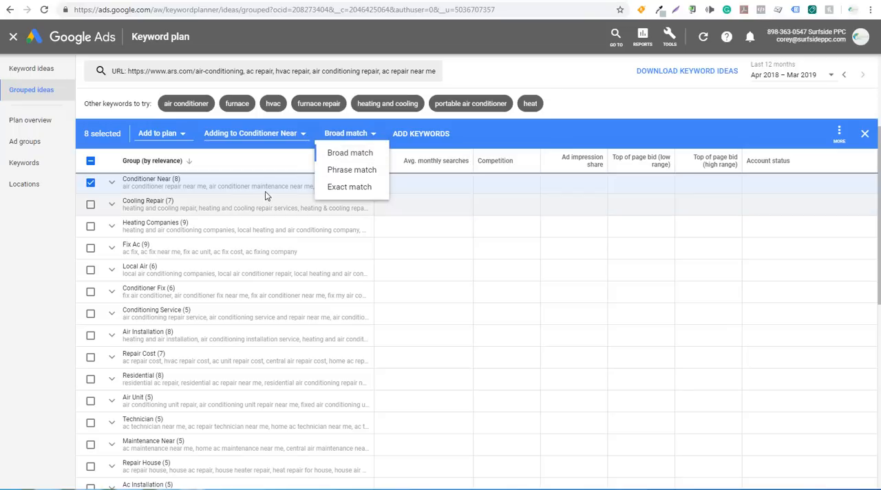
pyautogui.click(351, 190)
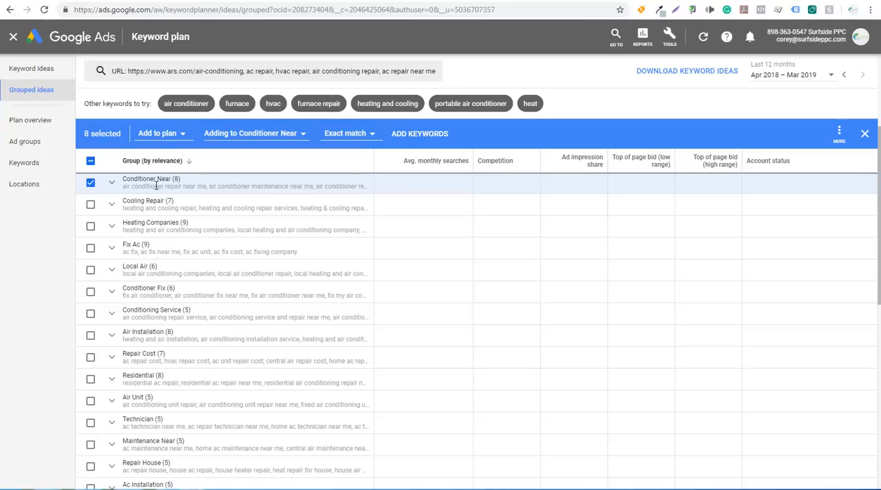
pyautogui.click(413, 134)
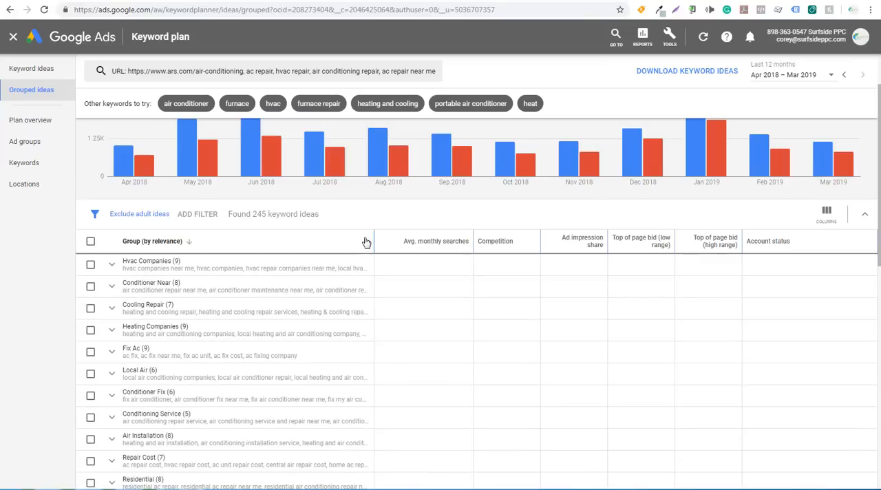
# Select the Hvac Companies, Cooling Repair, Heating Companies, Fix Ac and Local Air groups, checking the ad group options while selecting.
pyautogui.click(90, 268)
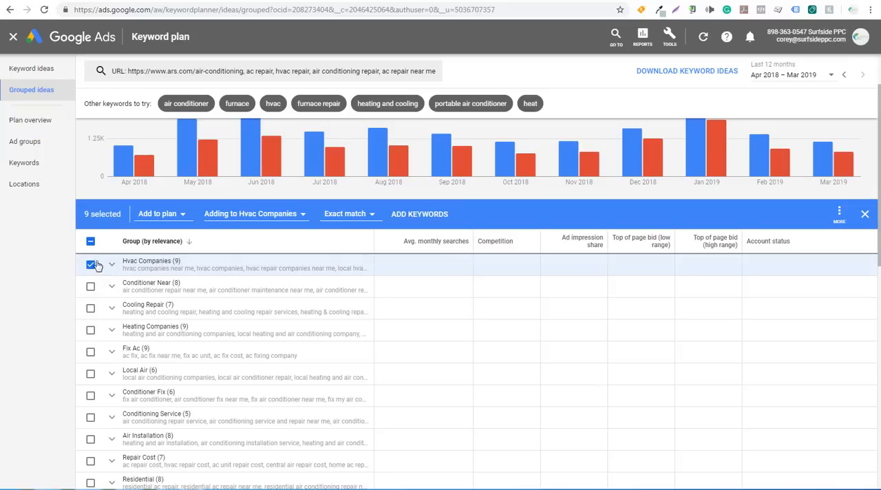
pyautogui.click(91, 309)
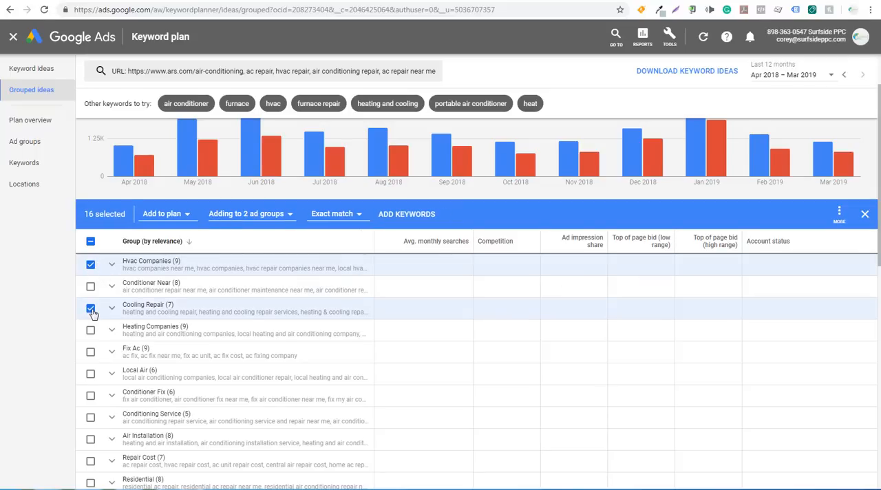
pyautogui.click(260, 216)
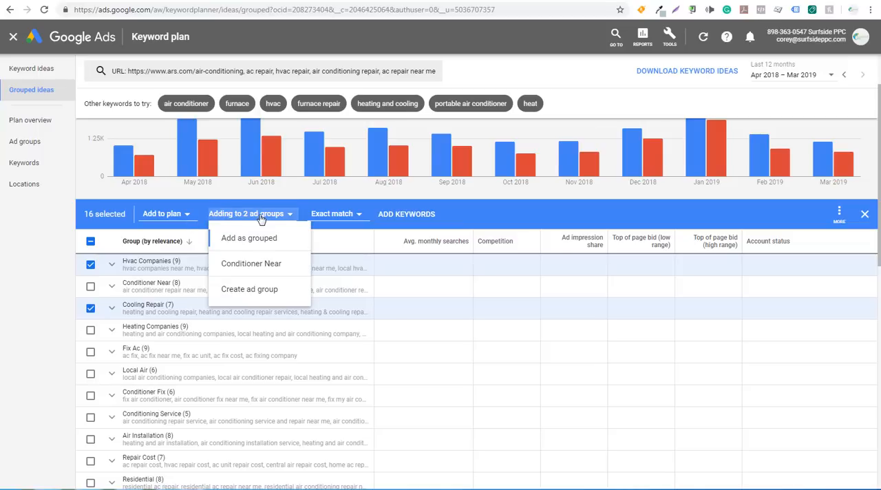
pyautogui.click(510, 213)
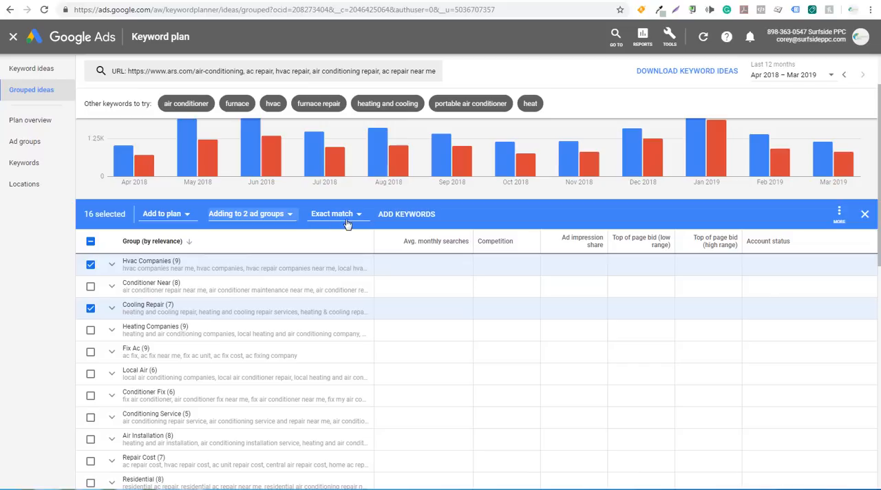
pyautogui.click(90, 331)
pyautogui.click(90, 352)
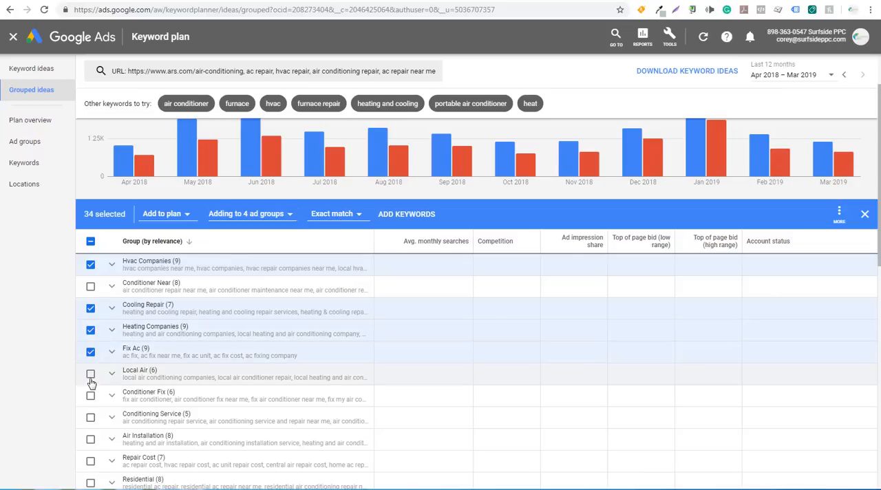
pyautogui.click(90, 376)
# Check the keywords inside the Conditioner Fix group and select the Conditioner Fix, Conditioning Service, Air Installation and Repair Cost groups.
pyautogui.scroll(-1, 200, 309)
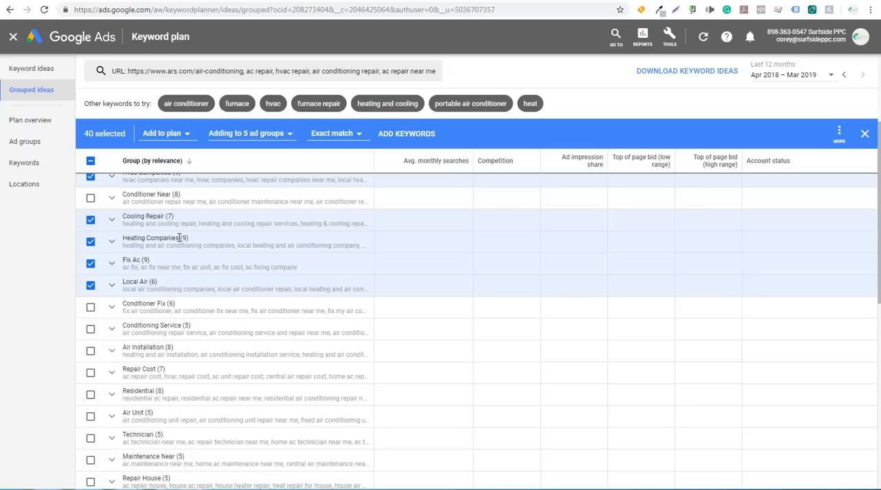
pyautogui.click(112, 307)
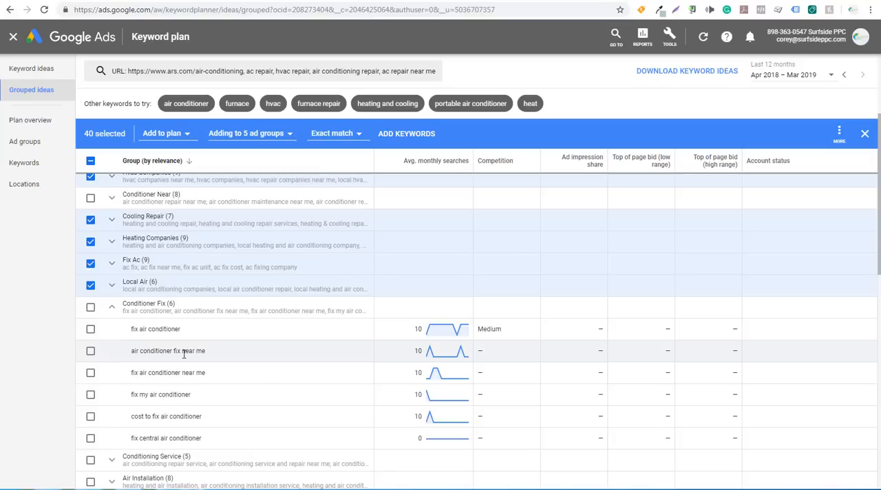
pyautogui.moveTo(430, 330)
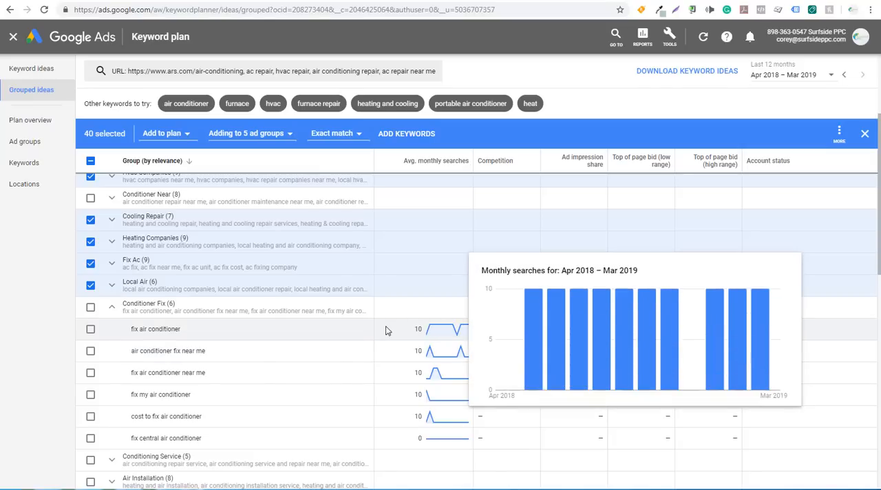
pyautogui.click(113, 307)
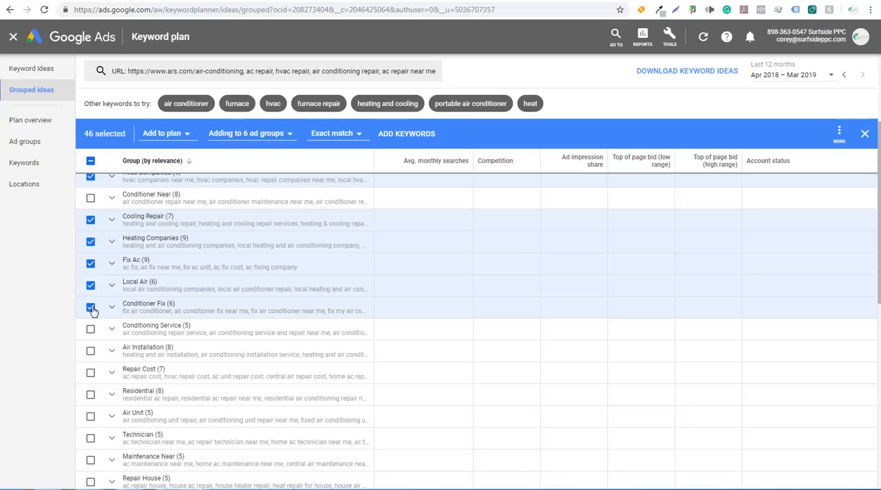
pyautogui.click(90, 331)
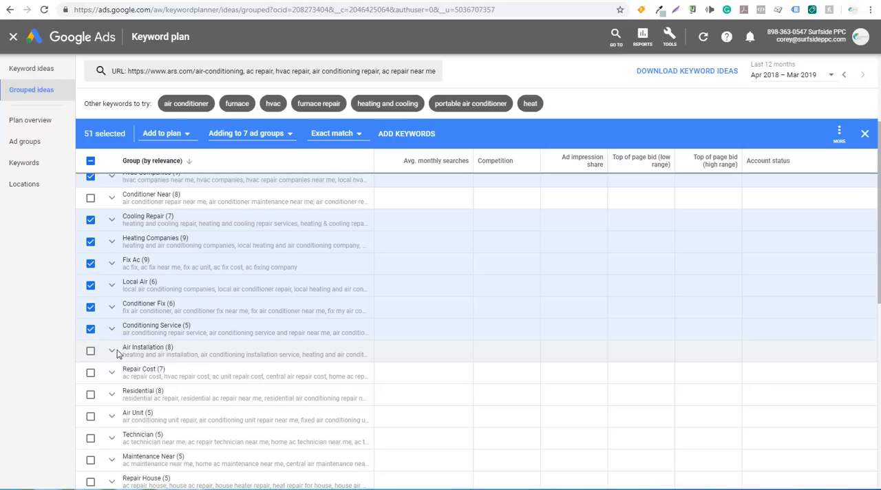
pyautogui.click(90, 351)
pyautogui.click(90, 373)
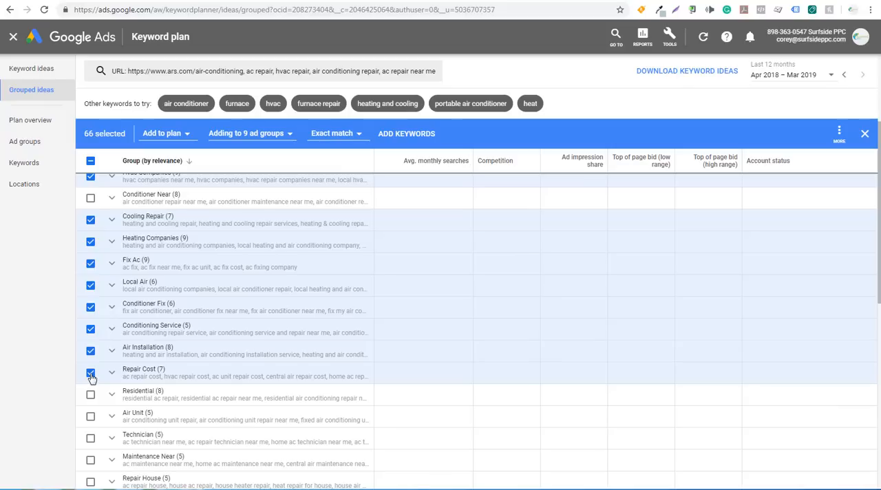
# Add the Residential, Air Unit, Technician, Maintenance Near and Repair House groups to the selection.
pyautogui.scroll(-2, 236, 325)
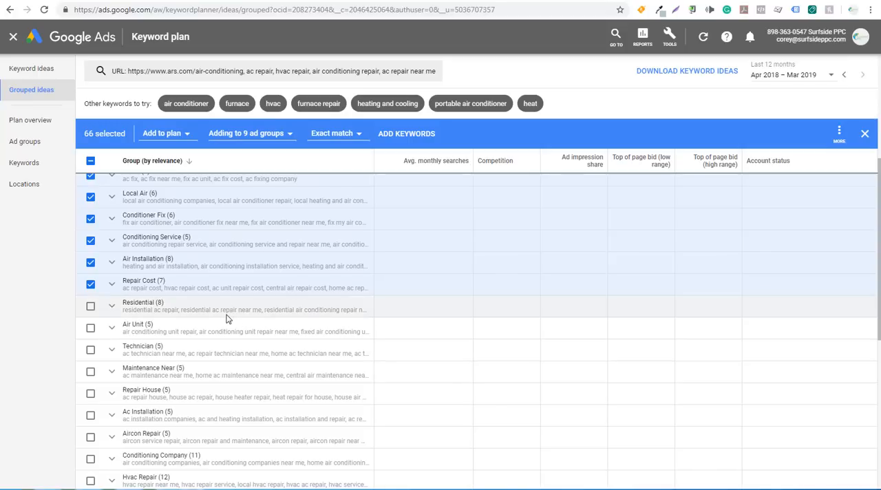
pyautogui.click(90, 306)
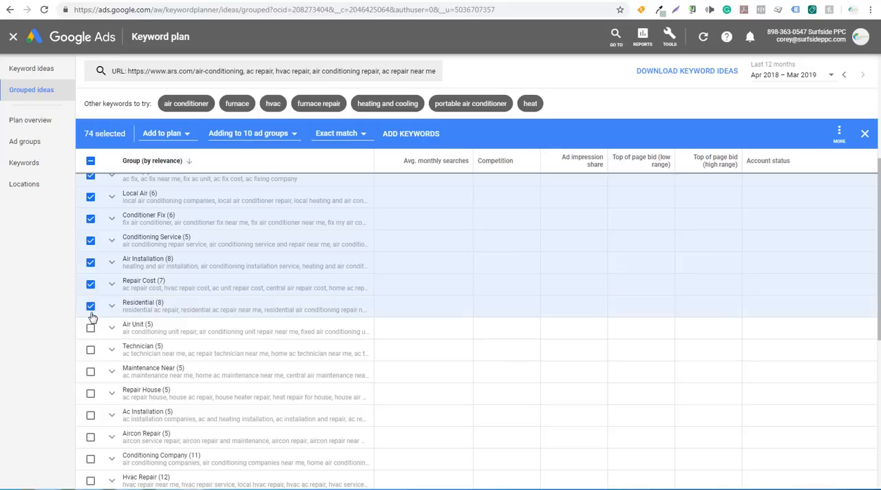
pyautogui.click(90, 330)
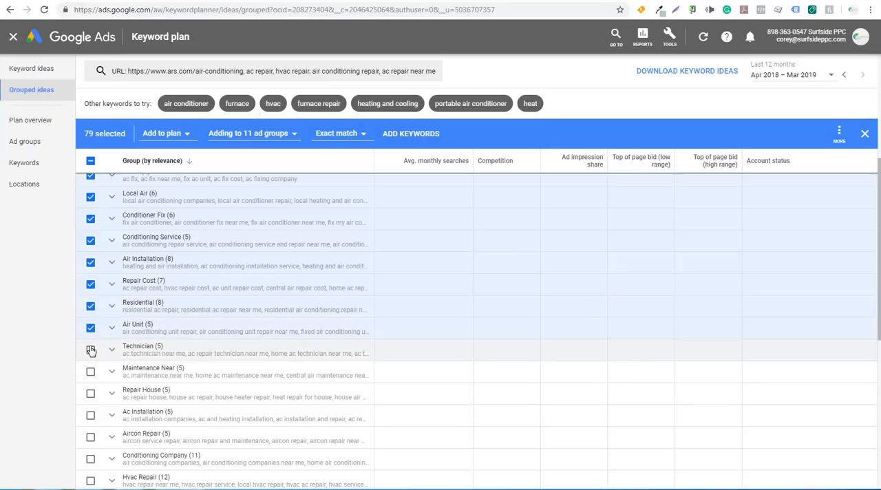
pyautogui.click(91, 350)
pyautogui.click(90, 372)
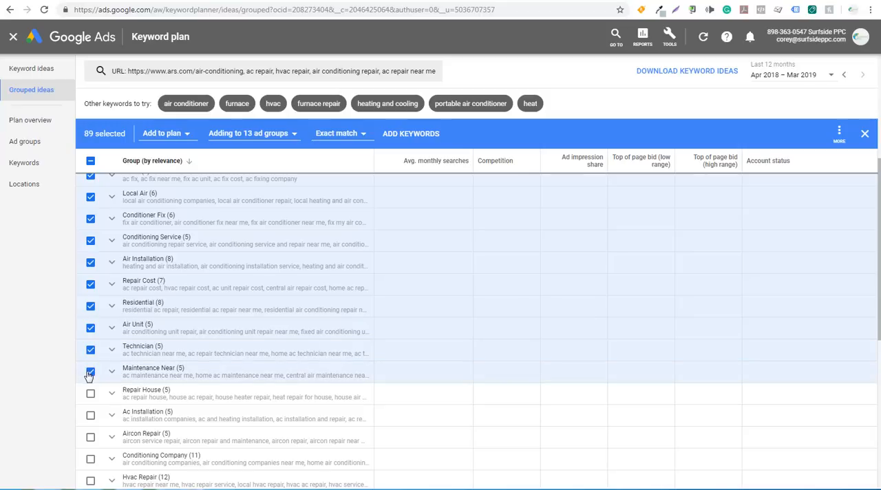
pyautogui.click(90, 393)
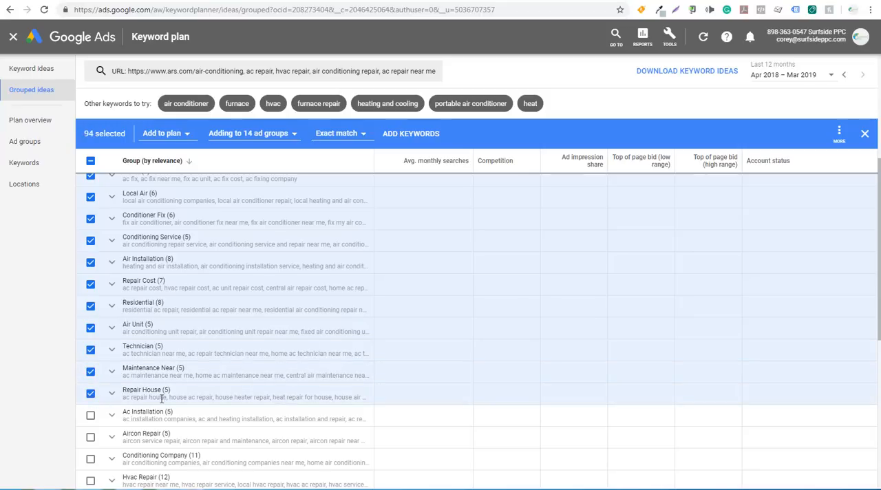
# Add the Ac Installation, Conditioning Company and Hvac Repair groups to the selection, skipping Aircon Repair.
pyautogui.scroll(-2, 239, 371)
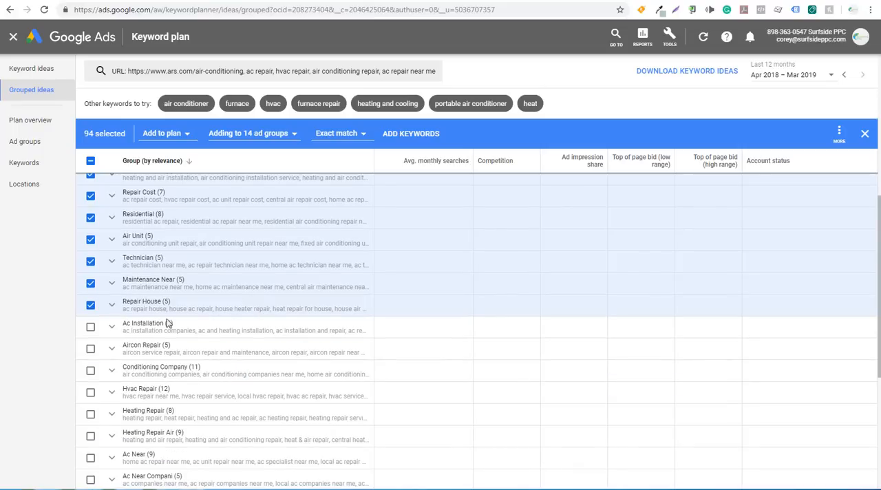
pyautogui.click(90, 327)
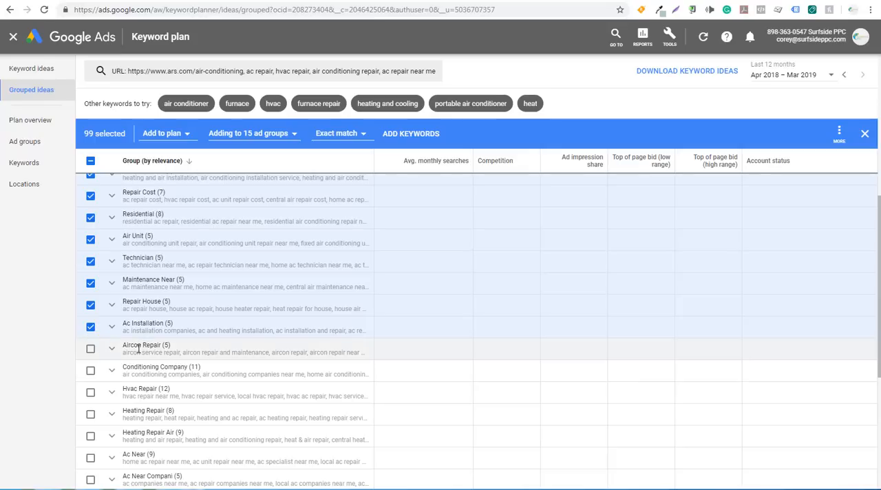
pyautogui.click(90, 371)
pyautogui.click(90, 393)
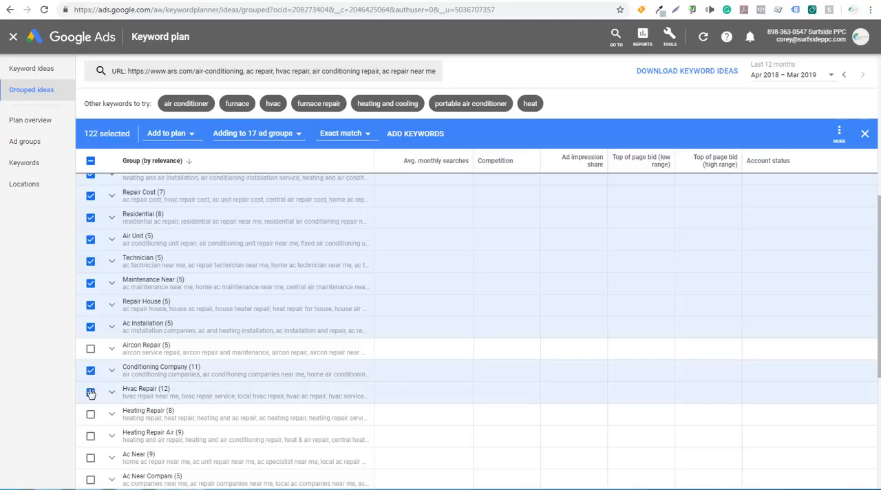
# Add the Ac Near, Ac Near Compani, Air Repair Central, Ac Service and Ac Repair groups to the selection.
pyautogui.scroll(-1, 90, 406)
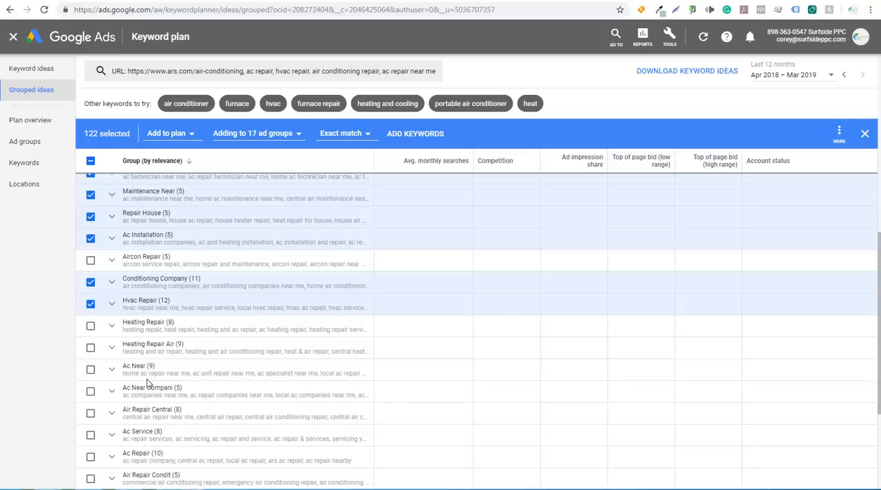
pyautogui.click(90, 370)
pyautogui.click(90, 391)
pyautogui.click(91, 413)
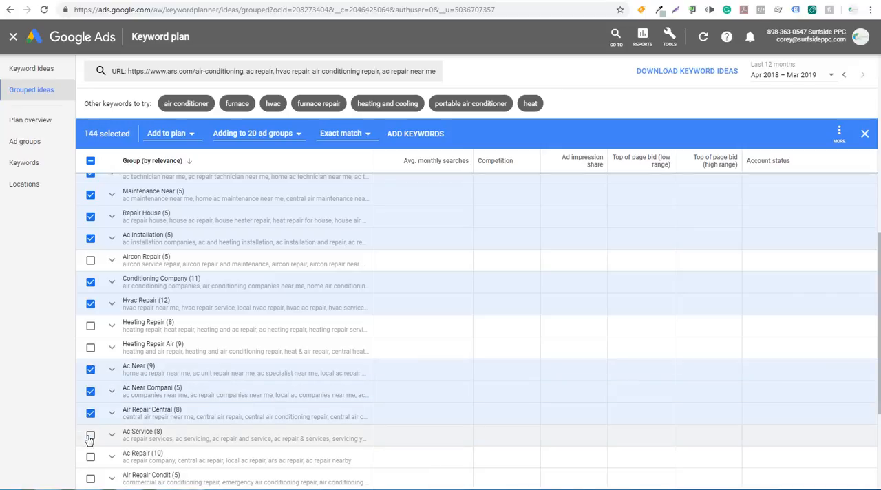
pyautogui.click(90, 435)
pyautogui.click(90, 457)
# Add the Repair Home, Air Repair and Ac Near Servic groups to the selection.
pyautogui.scroll(-1, 187, 405)
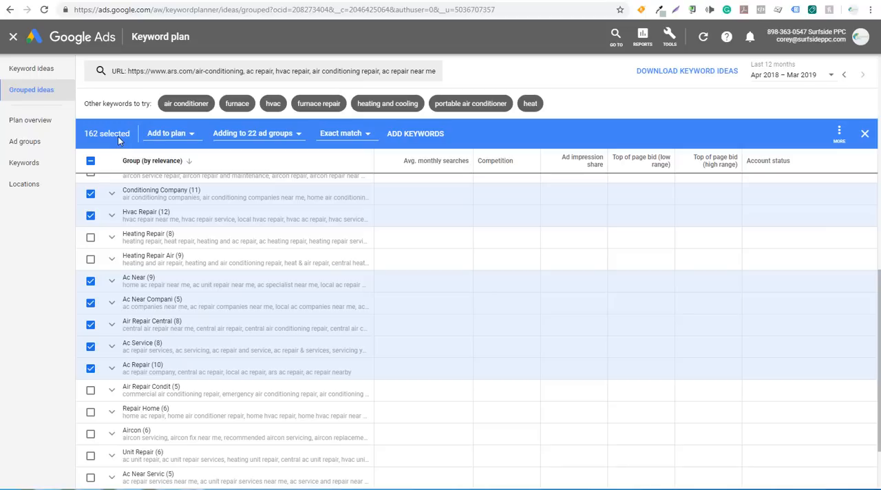
pyautogui.scroll(-2, 154, 308)
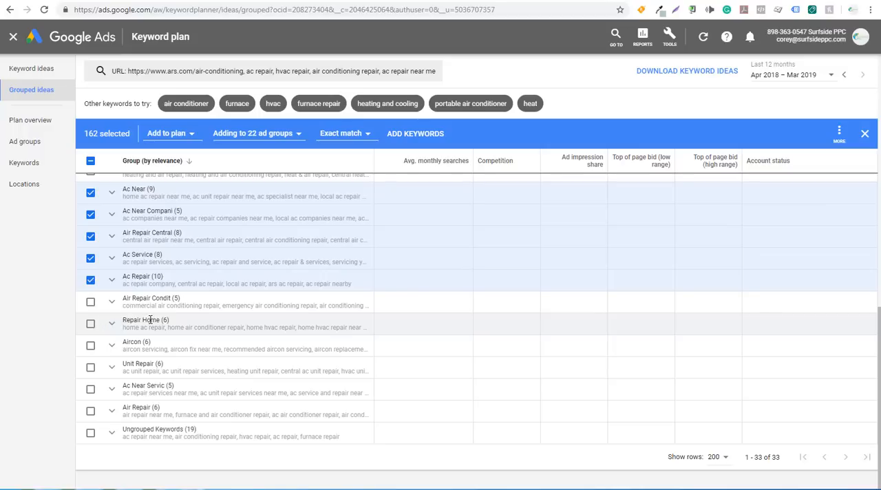
pyautogui.click(90, 324)
pyautogui.click(90, 410)
pyautogui.click(91, 389)
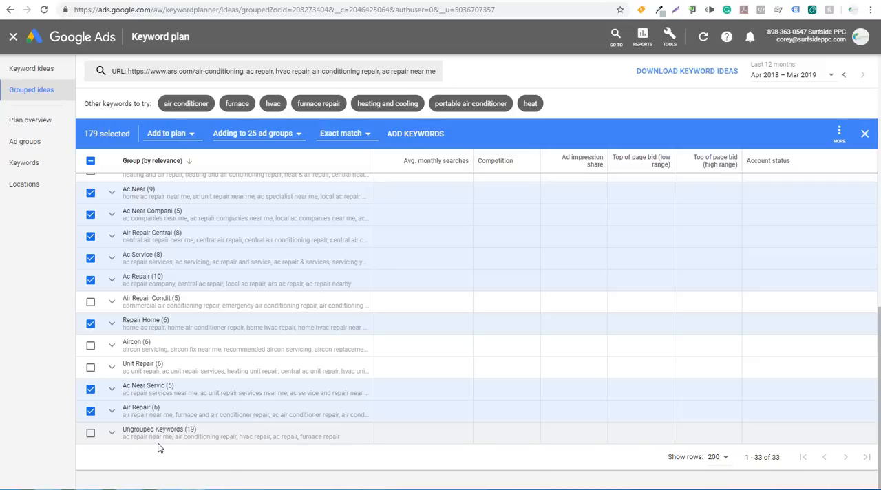
# Examine the individual ungrouped keywords, and add the selected groups' keywords to the plan in their own ad groups as exact match.
pyautogui.click(111, 432)
pyautogui.scroll(-1, 224, 352)
pyautogui.scroll(-1, 227, 348)
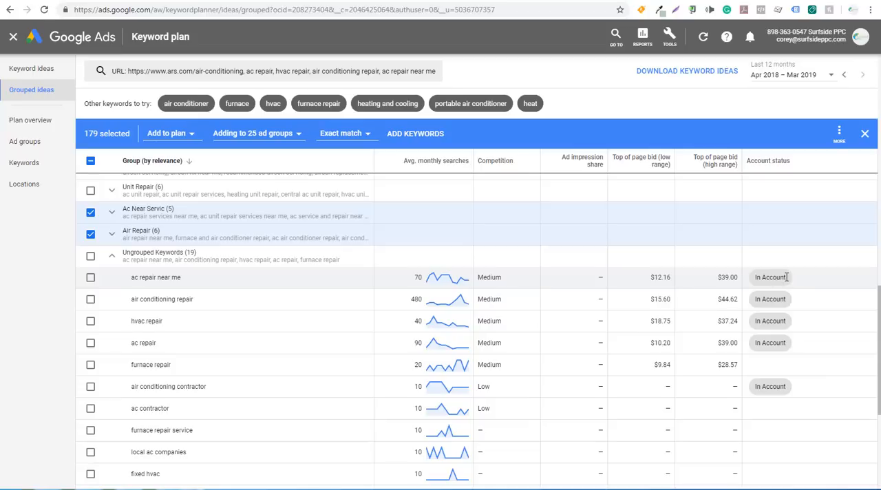
pyautogui.moveTo(787, 276); pyautogui.dragTo(759, 278)
pyautogui.click(757, 277)
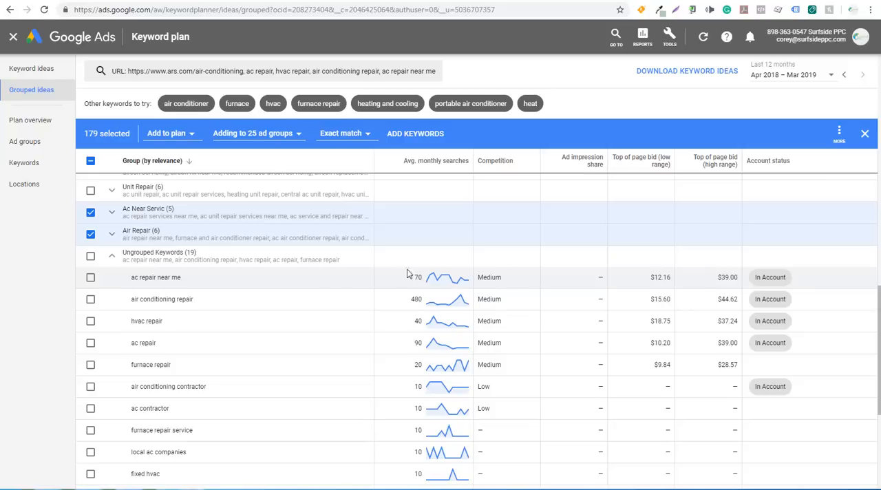
pyautogui.click(112, 256)
pyautogui.scroll(10, 230, 278)
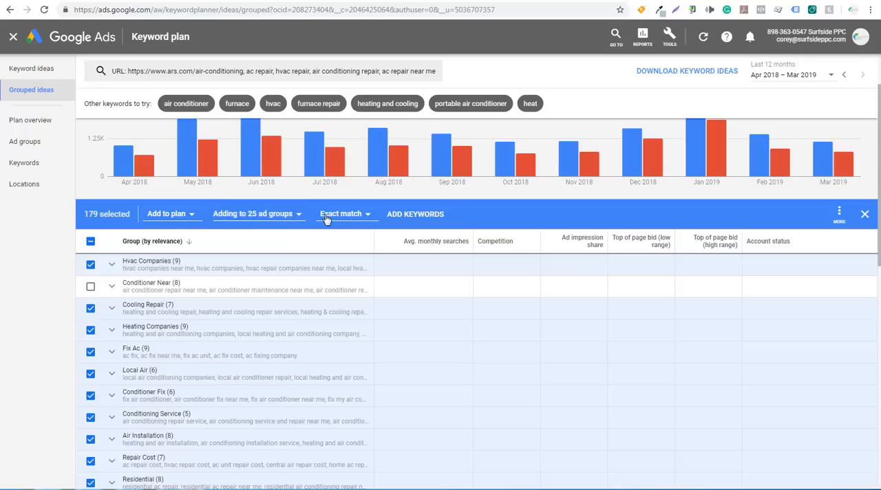
pyautogui.click(405, 216)
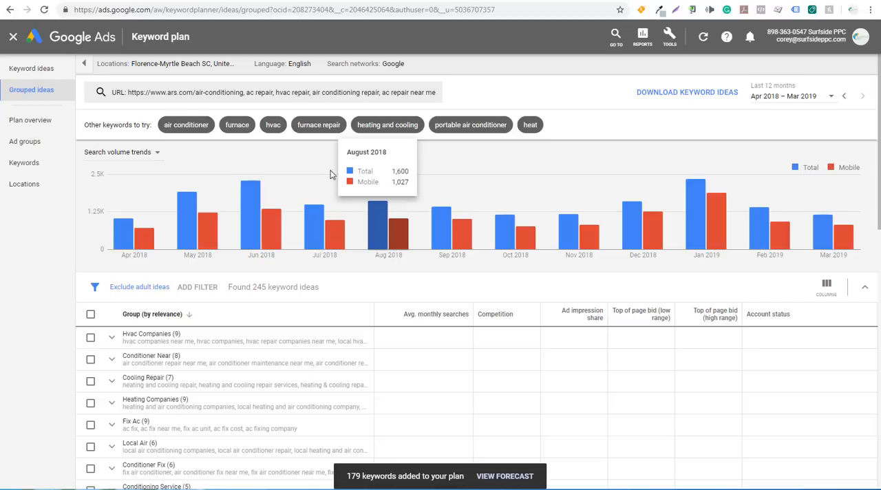
# From the individual keyword ideas, add "ac repair near me" to the plan in the Ac Repair ad group as exact match.
pyautogui.click(31, 69)
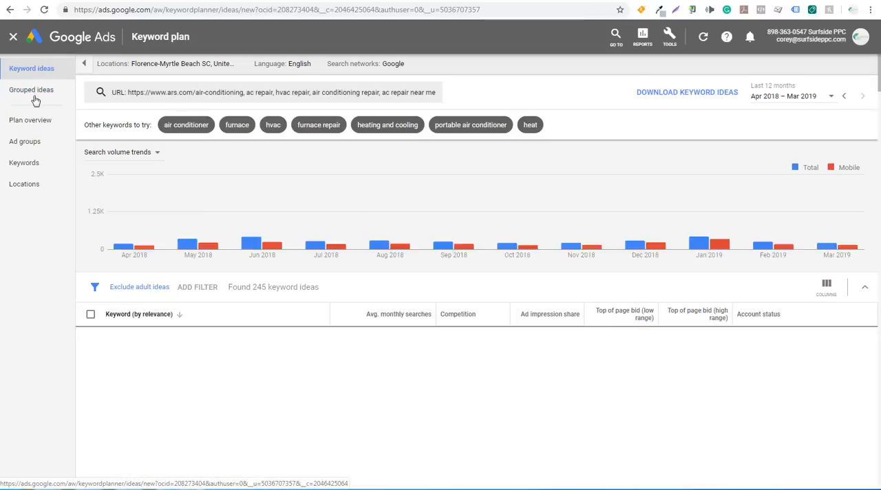
pyautogui.scroll(-3, 379, 227)
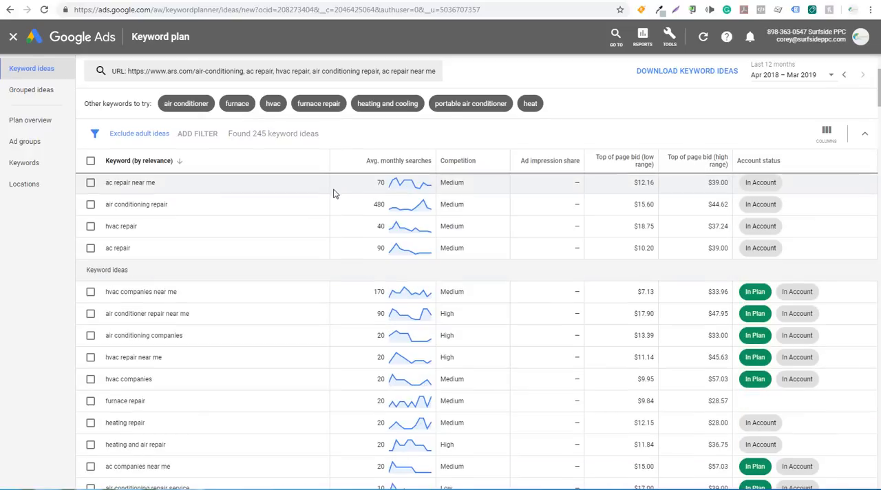
pyautogui.scroll(1, 334, 190)
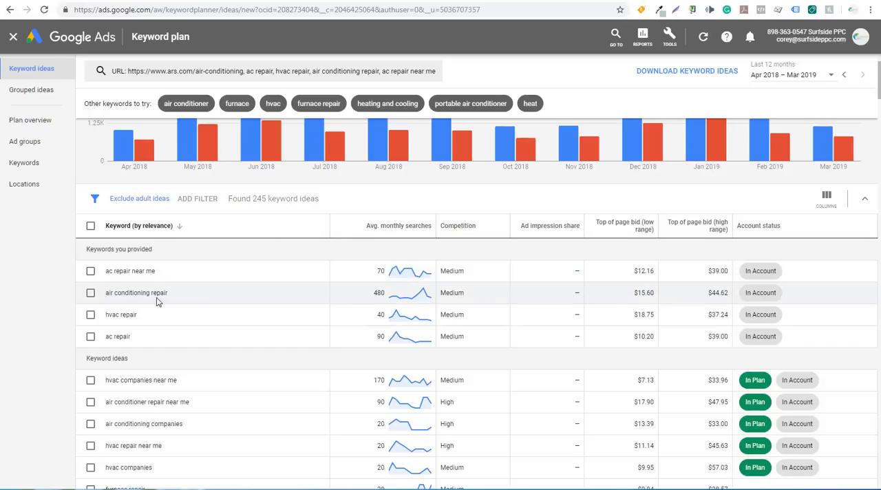
pyautogui.scroll(1, 156, 291)
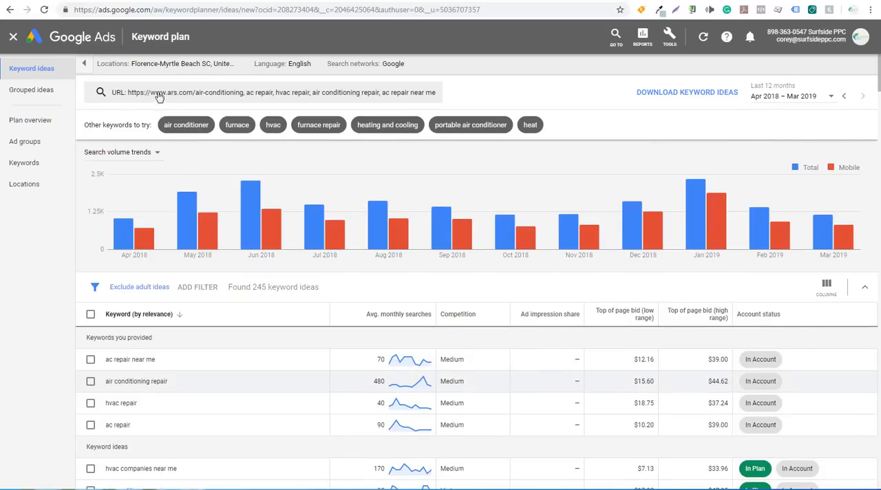
pyautogui.scroll(-1, 324, 344)
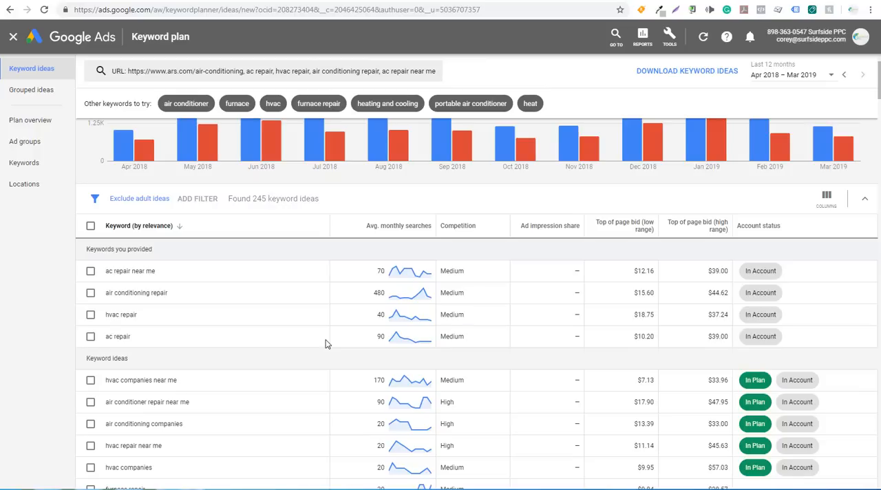
pyautogui.click(91, 271)
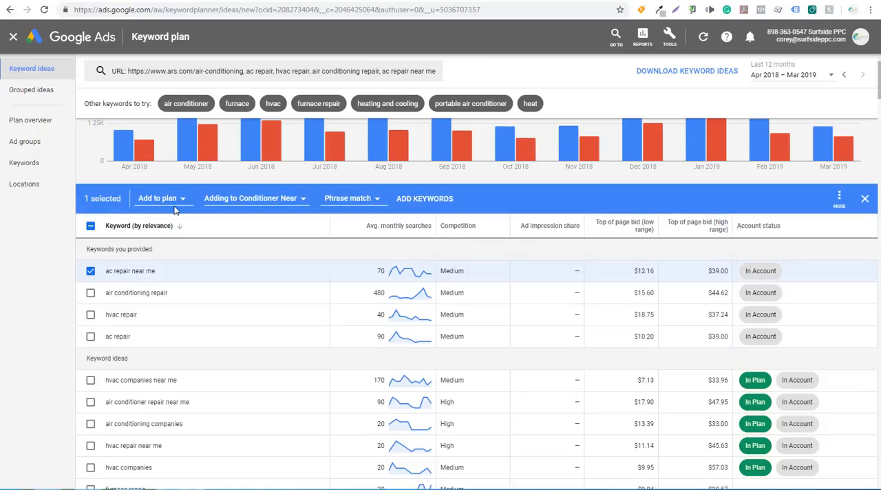
pyautogui.click(299, 200)
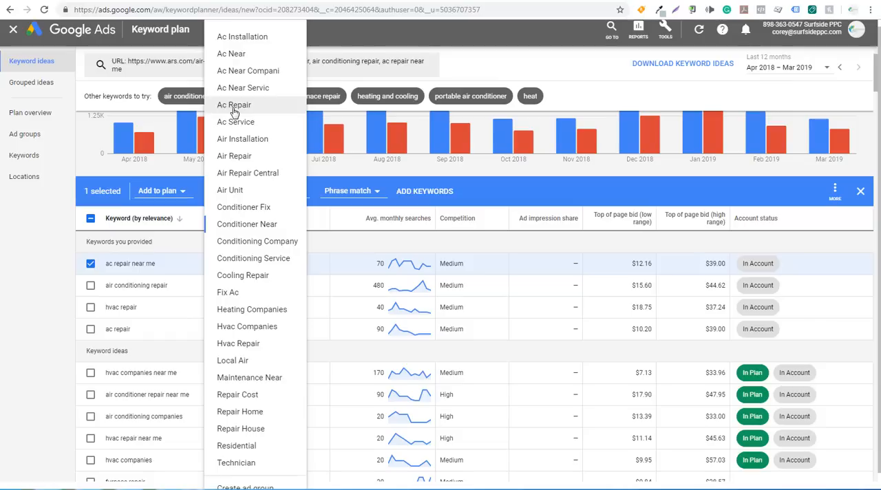
pyautogui.click(234, 110)
pyautogui.click(321, 199)
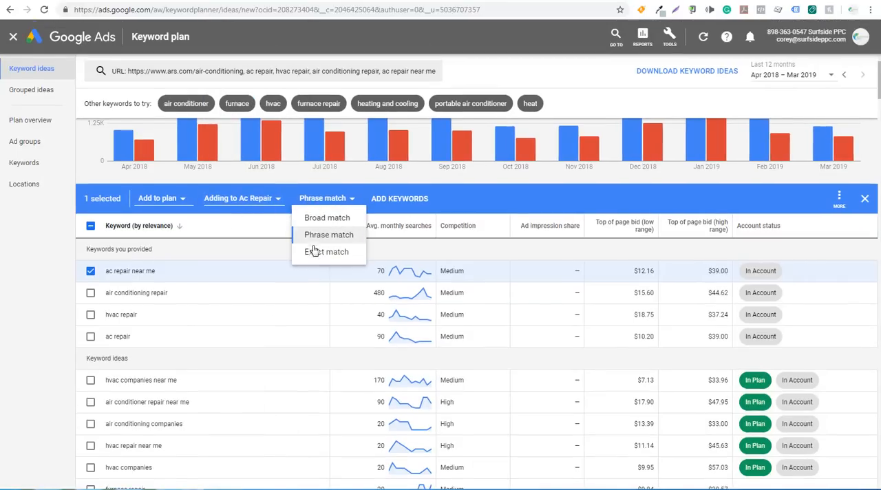
pyautogui.click(313, 252)
pyautogui.click(389, 199)
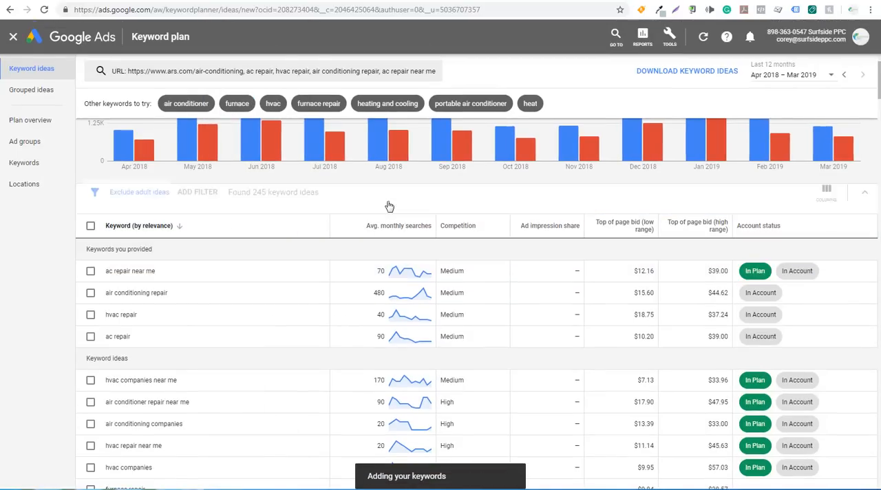
# Add "air conditioning repair" to the plan in the Air Repair ad group as exact match.
pyautogui.click(90, 292)
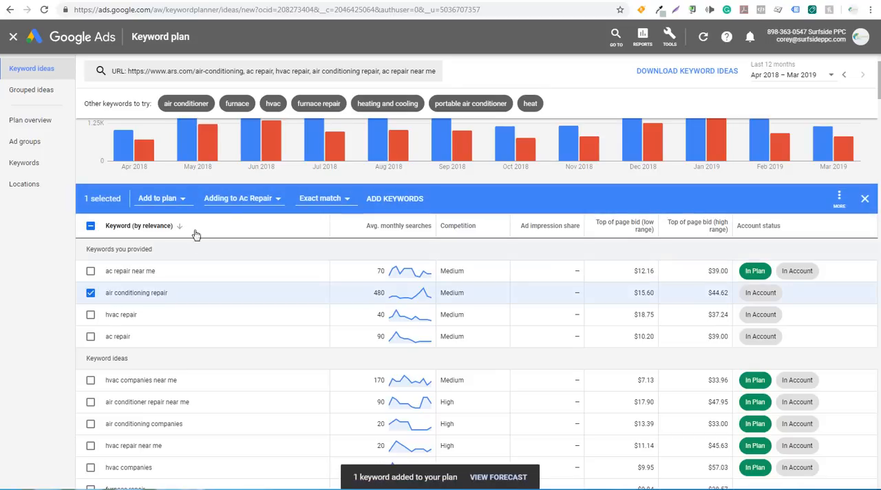
pyautogui.click(237, 198)
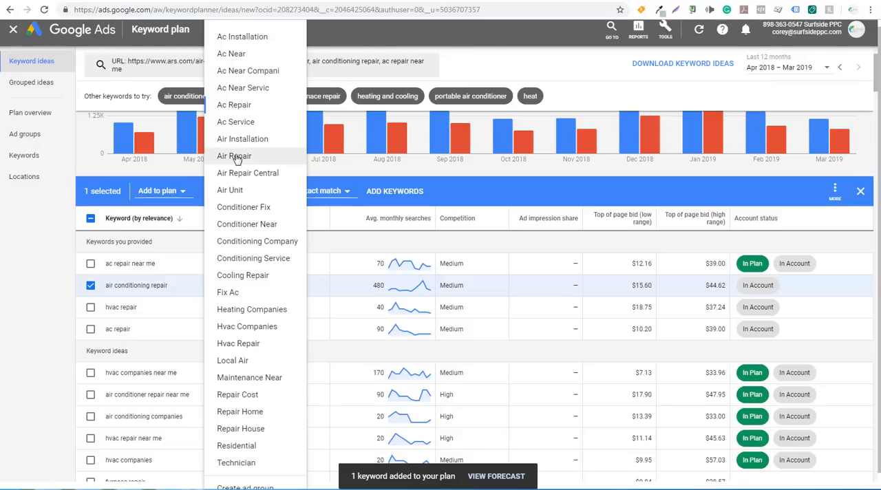
pyautogui.click(235, 157)
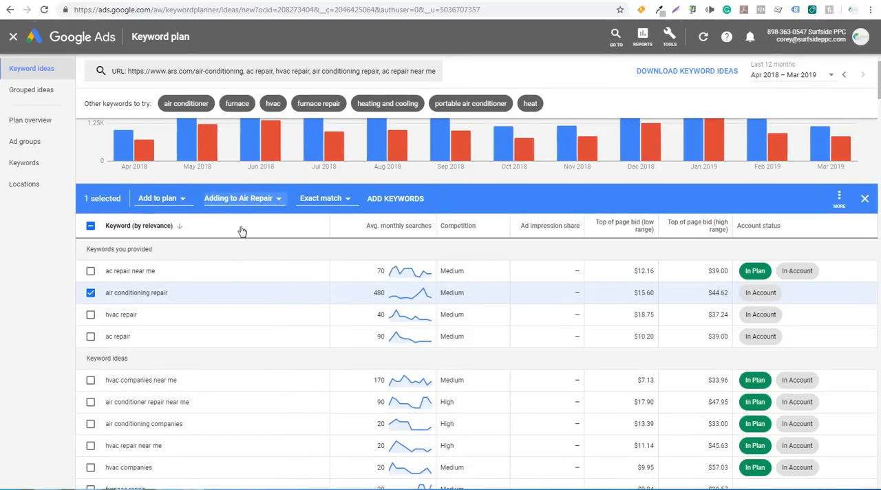
pyautogui.click(383, 201)
# Add "hvac repair" to the plan in the Hvac Repair ad group as exact match.
pyautogui.click(90, 316)
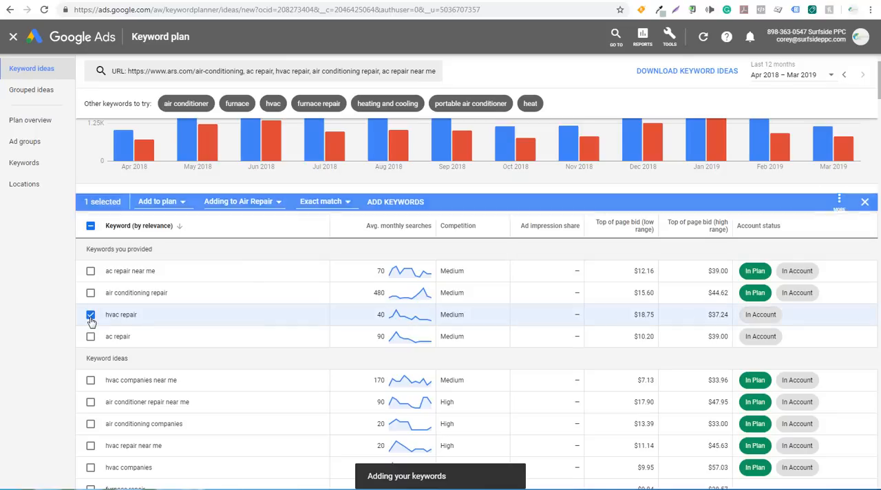
pyautogui.click(263, 199)
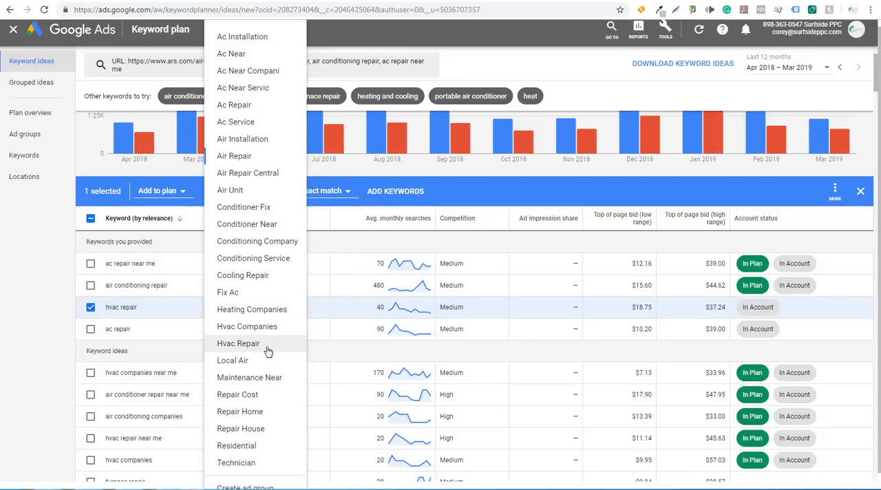
pyautogui.click(267, 348)
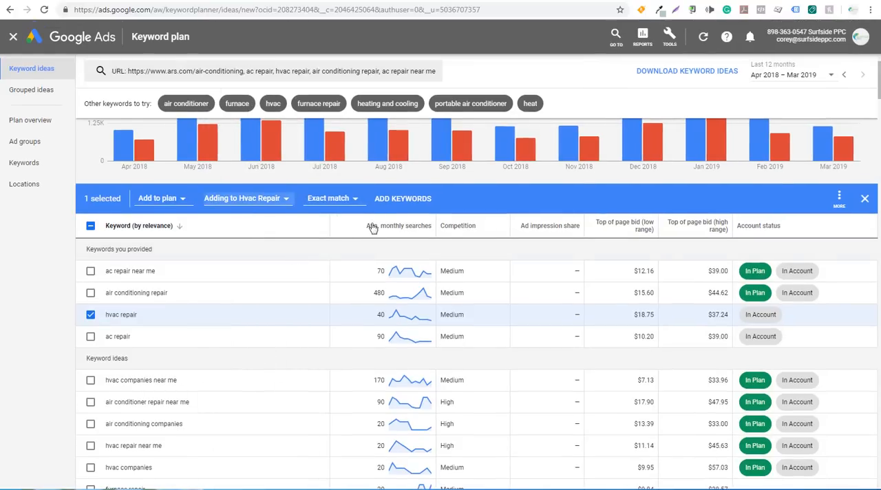
pyautogui.click(388, 199)
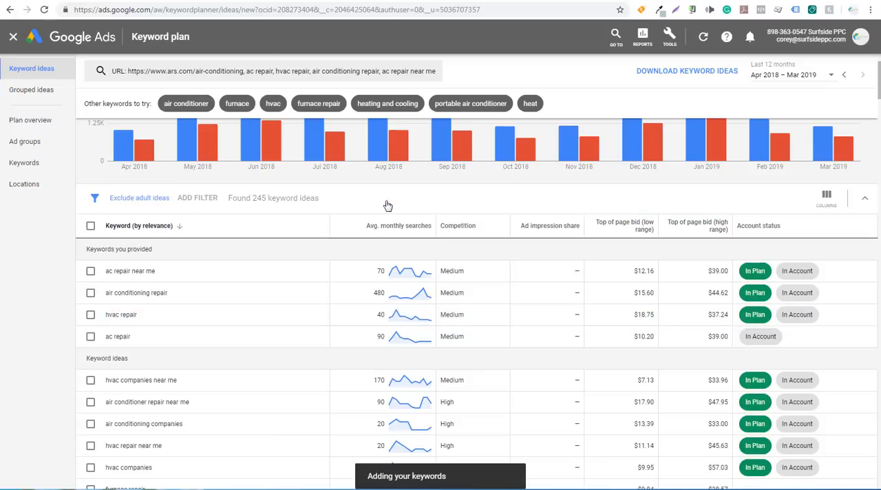
# Add "ac repair" to the plan in the Ac Repair ad group as exact match.
pyautogui.click(90, 337)
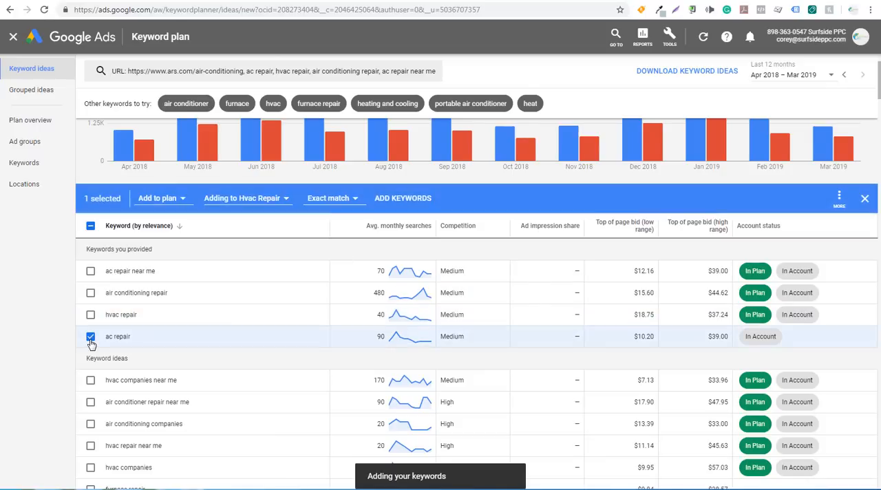
pyautogui.click(252, 200)
pyautogui.click(234, 104)
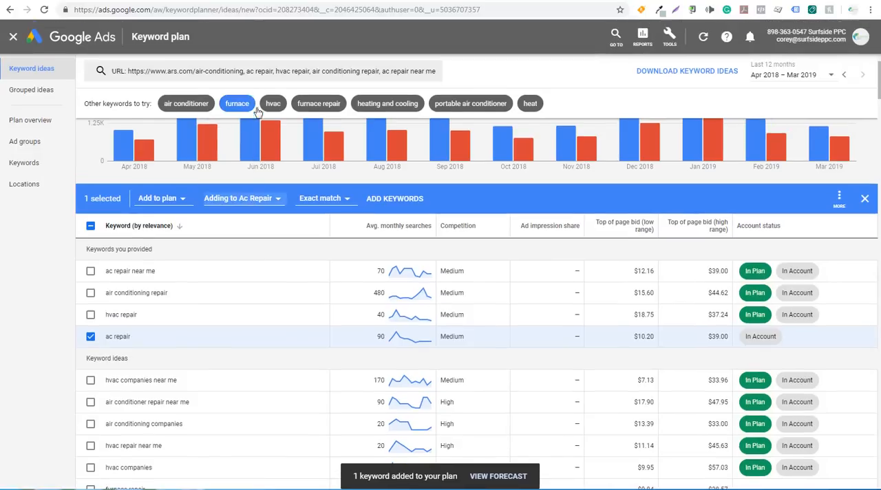
pyautogui.click(389, 199)
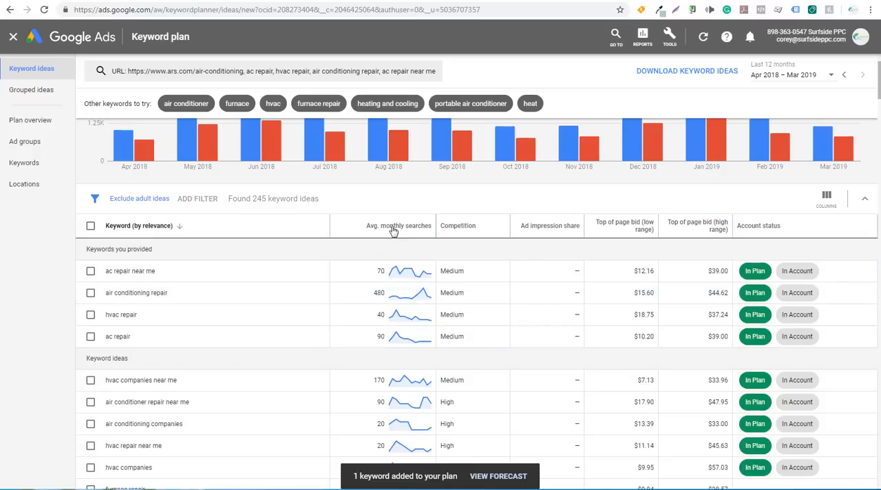
# Add "heating and air repair" to the plan in the Air Repair ad group as exact match.
pyautogui.scroll(-3, 332, 313)
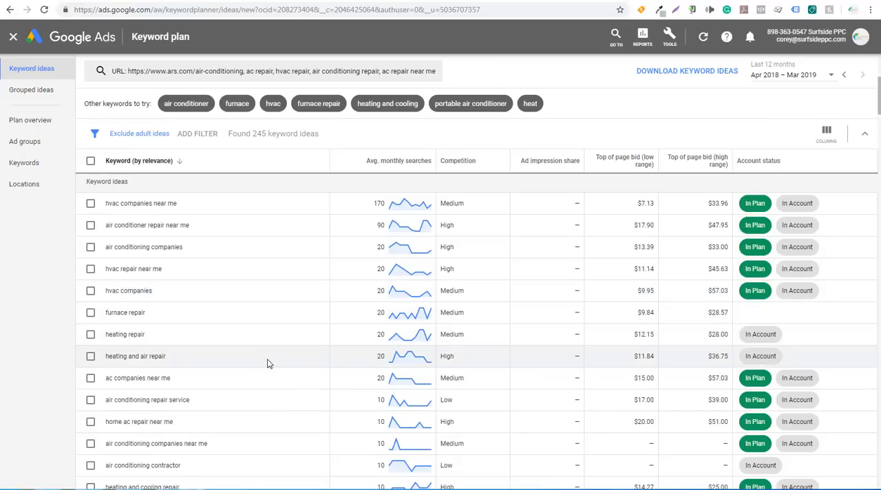
pyautogui.click(91, 356)
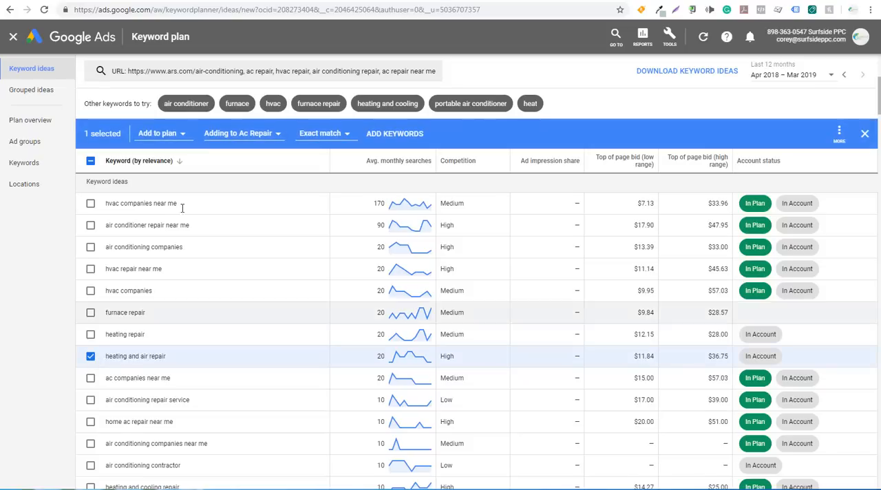
pyautogui.click(218, 137)
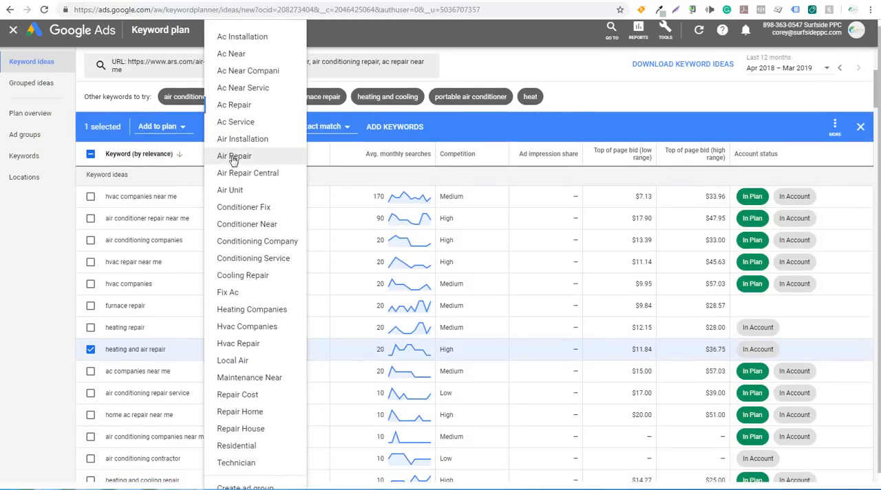
pyautogui.click(231, 160)
pyautogui.click(394, 133)
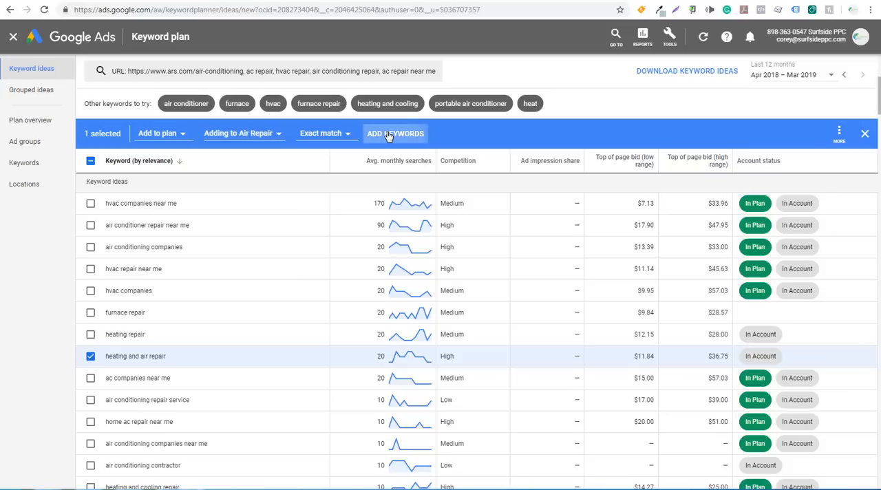
# Add "heating and air conditioning repair" to the plan in the Air Repair ad group as exact match.
pyautogui.scroll(-1, 198, 311)
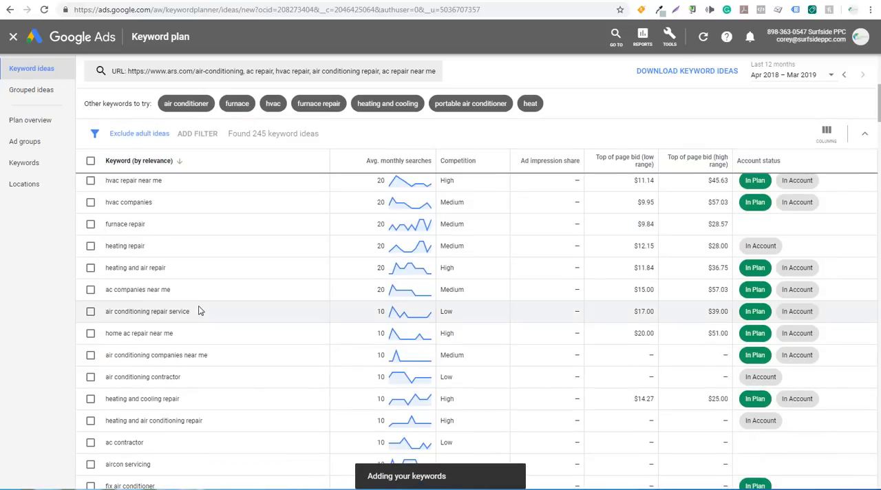
pyautogui.scroll(-1, 198, 311)
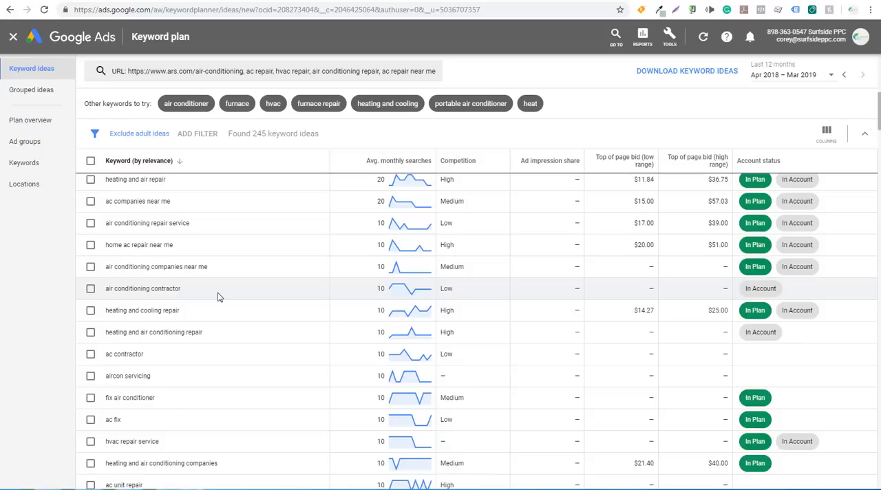
pyautogui.click(90, 331)
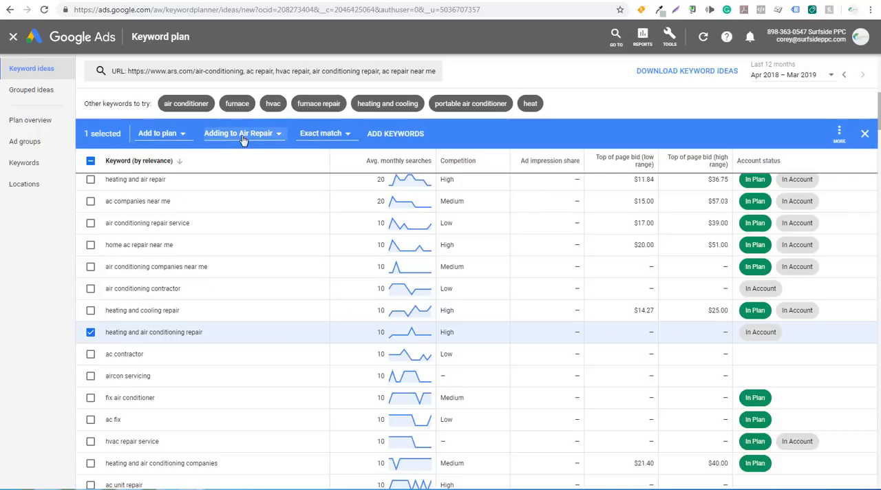
pyautogui.click(398, 137)
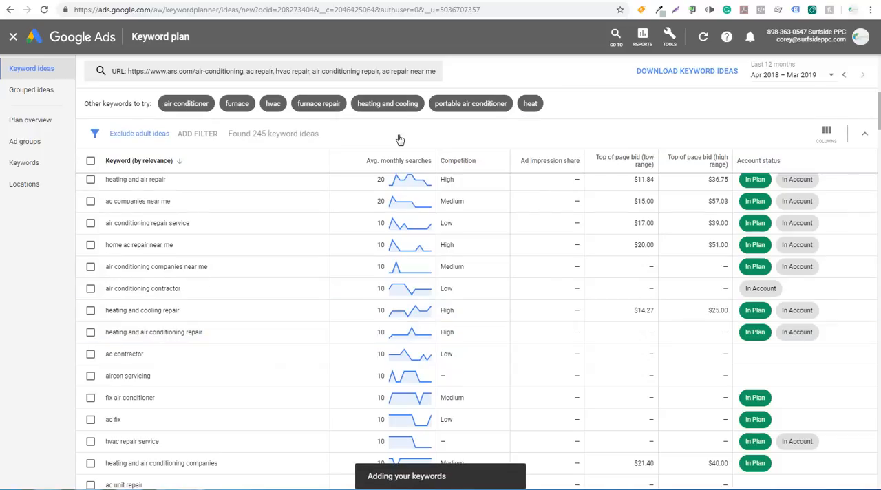
# Review the remaining keyword ideas for ones not yet in the plan, and open the plan overview.
pyautogui.scroll(-2, 206, 377)
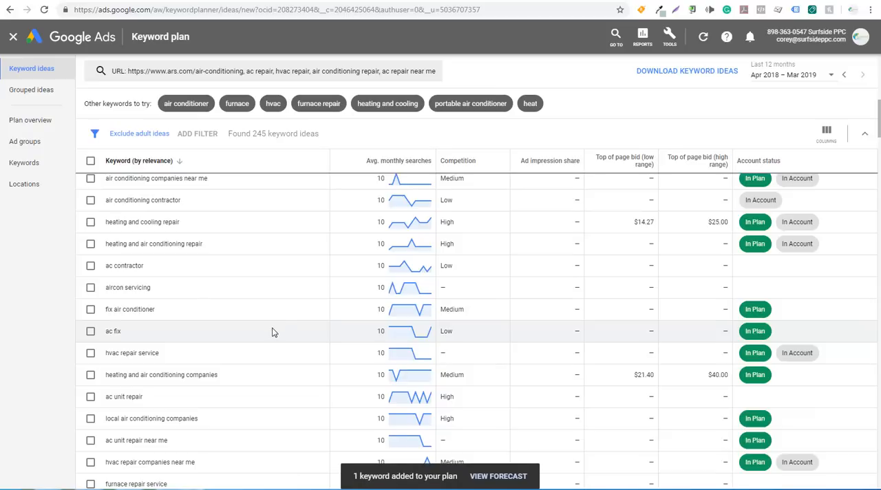
pyautogui.scroll(-4, 269, 329)
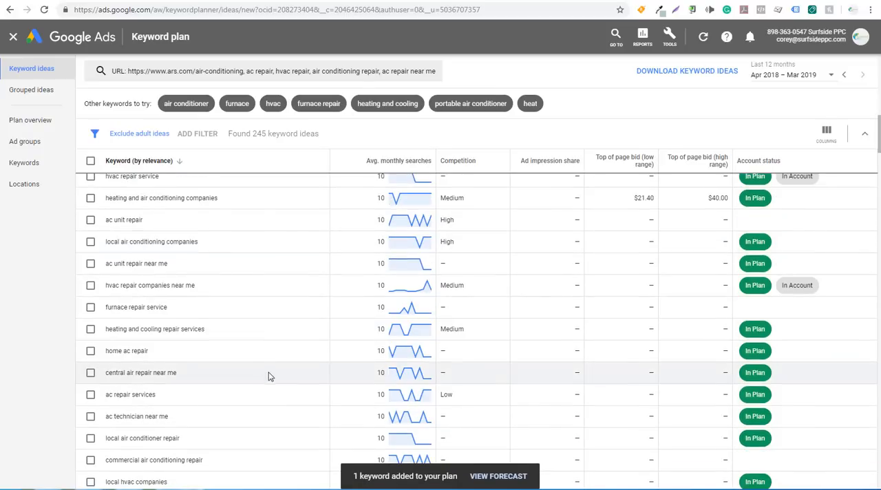
pyautogui.scroll(4, 270, 372)
pyautogui.scroll(10, 274, 357)
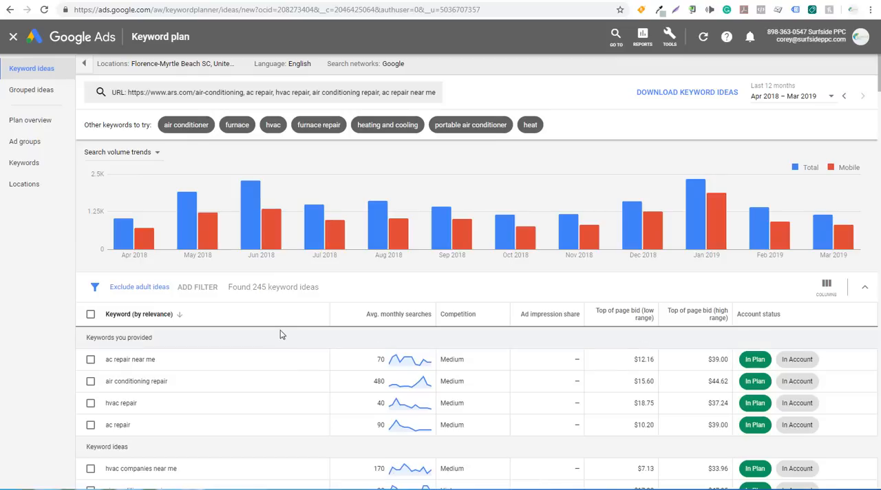
pyautogui.click(29, 126)
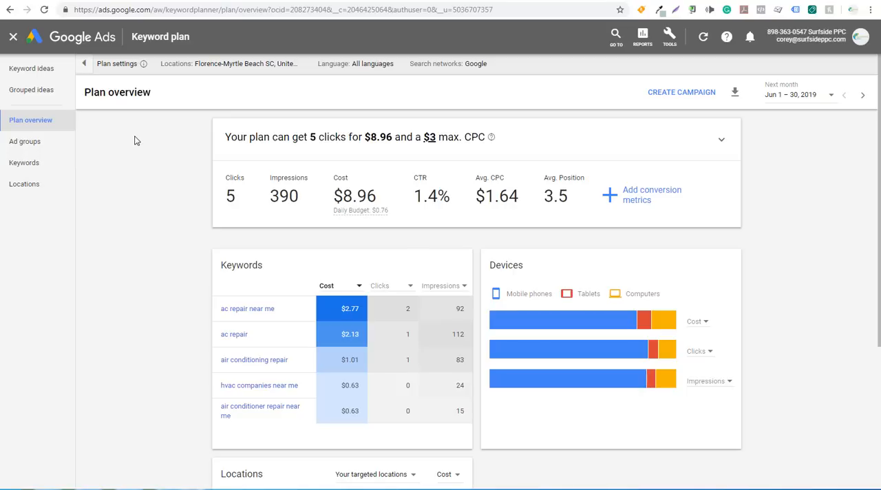
# Expand the plan's cost forecast graph, try a $22 max CPC on the curve, and set the max CPC to $6.
pyautogui.click(719, 142)
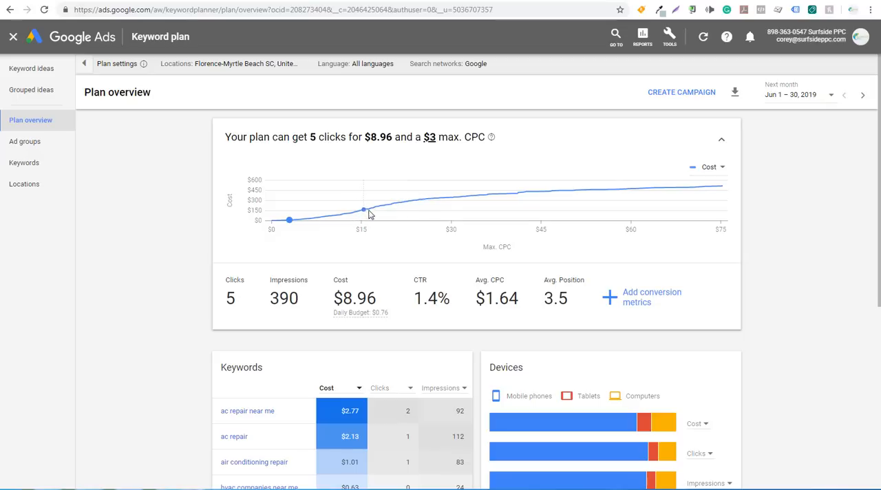
pyautogui.click(404, 209)
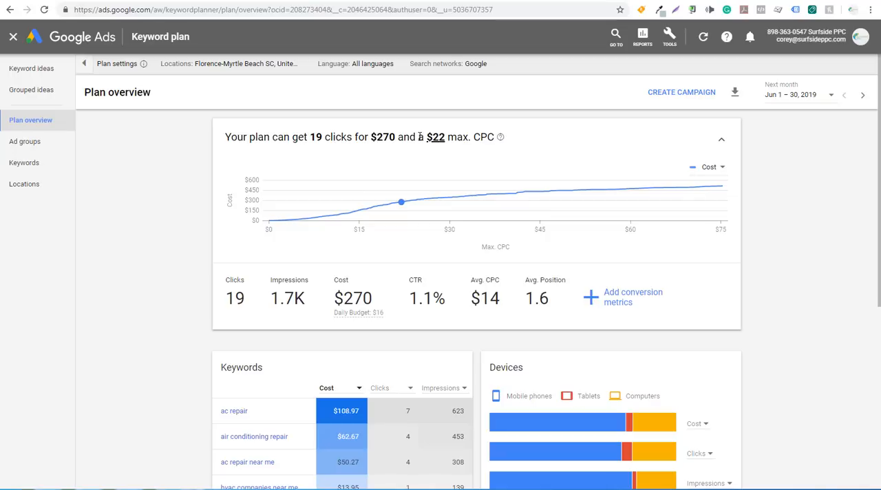
pyautogui.click(327, 218)
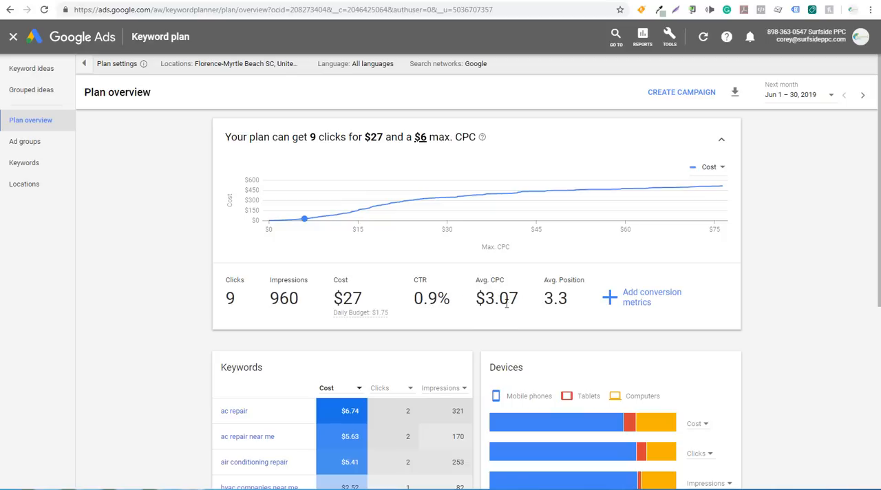
# Examine the forecast curve for cost, clicks and impressions at different max CPC values, ending on the clicks curve.
pyautogui.moveTo(321, 220)
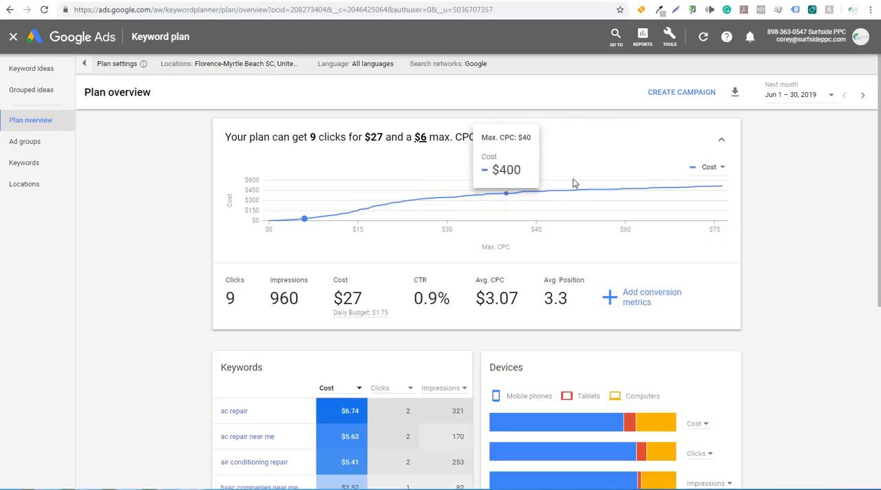
pyautogui.click(712, 168)
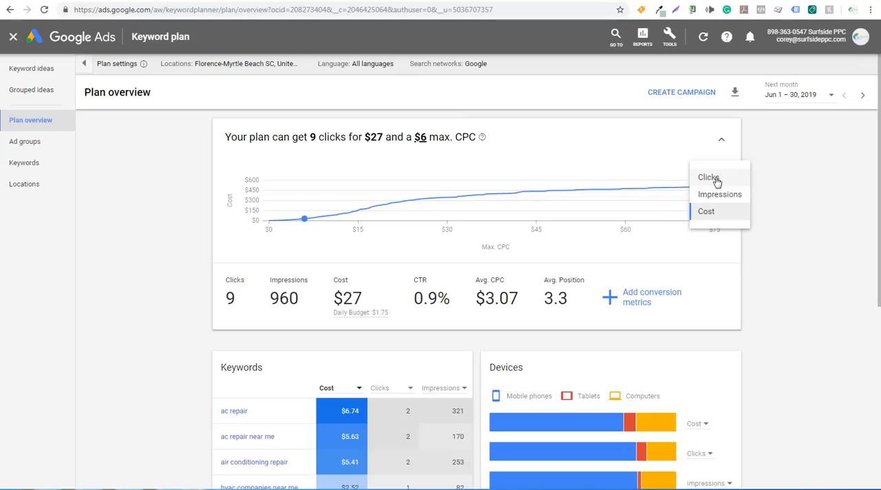
pyautogui.click(712, 178)
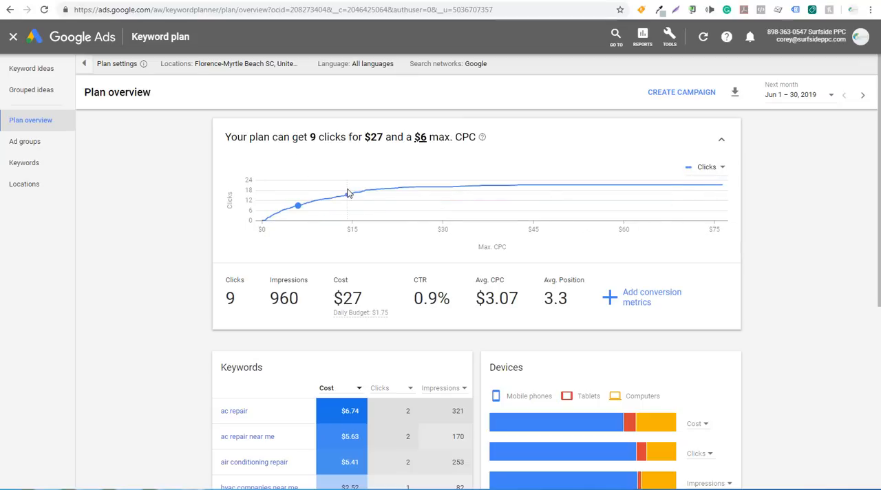
pyautogui.click(713, 168)
pyautogui.click(712, 194)
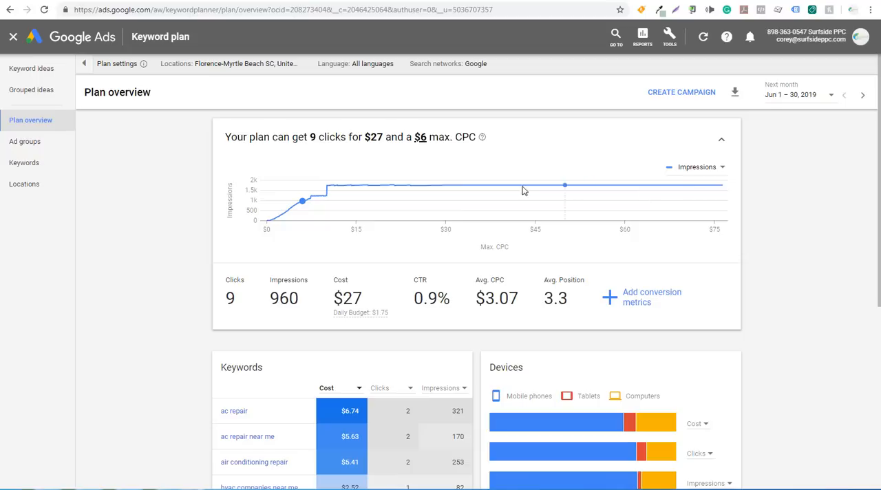
pyautogui.moveTo(329, 193)
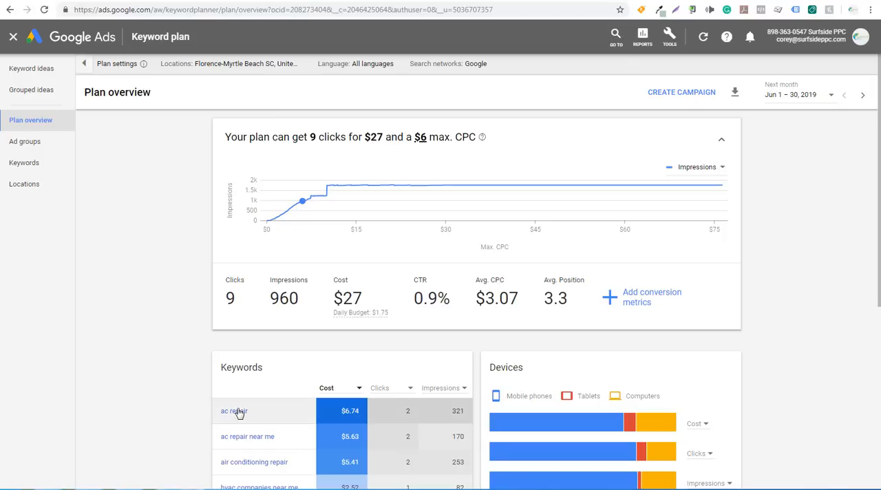
pyautogui.click(701, 172)
pyautogui.click(689, 177)
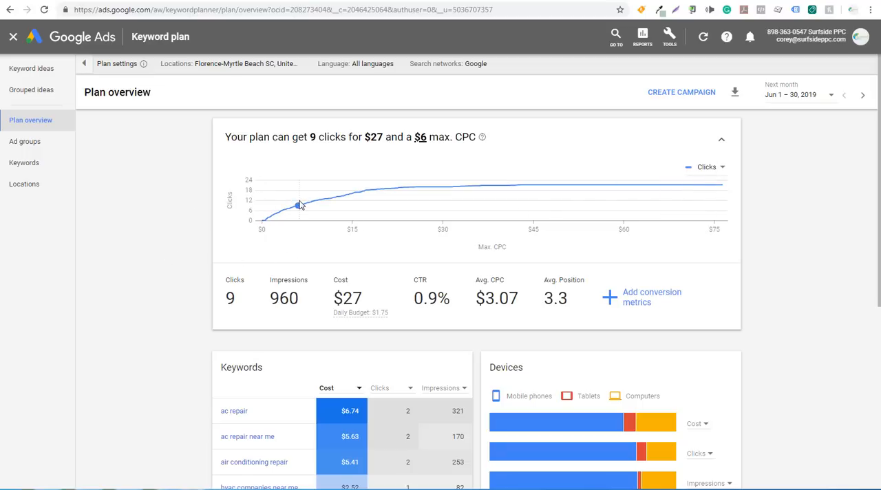
pyautogui.moveTo(299, 210)
pyautogui.moveTo(439, 190)
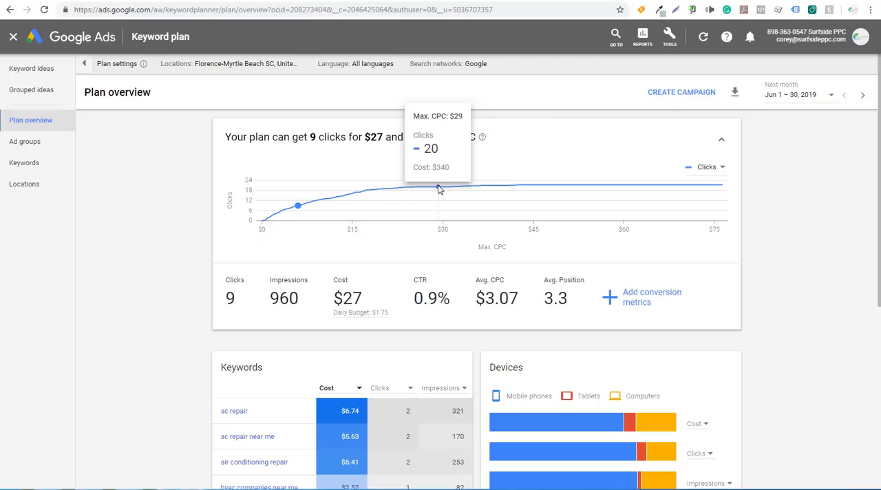
# Start creating a campaign from the plan and name it "AC Repair Myrtle Beach Area".
pyautogui.click(681, 96)
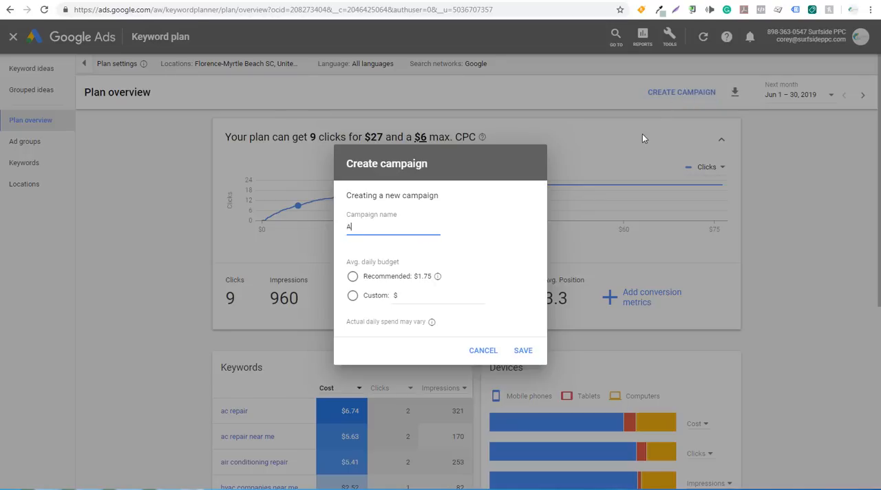
pyautogui.write('AC Repair Myrtle Beach Area')
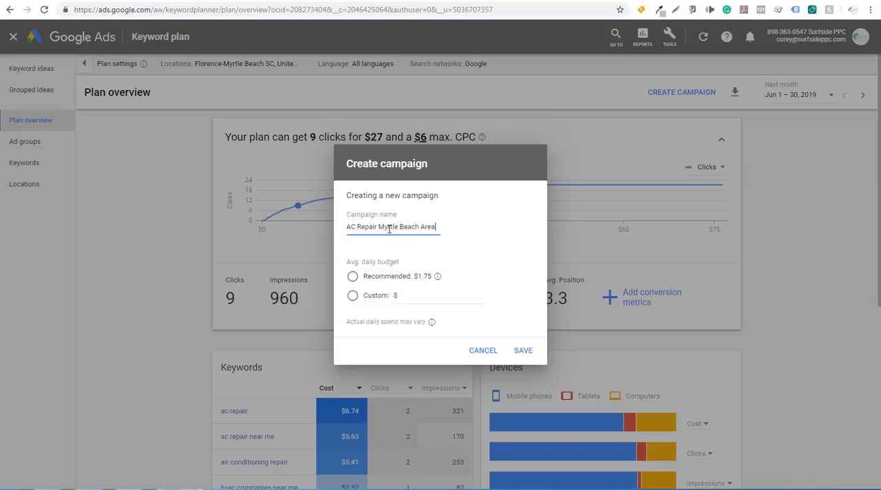
# Try a custom average daily budget of $15.00, choose the recommended $1.75 instead, and save the new campaign.
pyautogui.click(353, 278)
pyautogui.click(353, 296)
pyautogui.click(418, 295)
pyautogui.write('15.0')
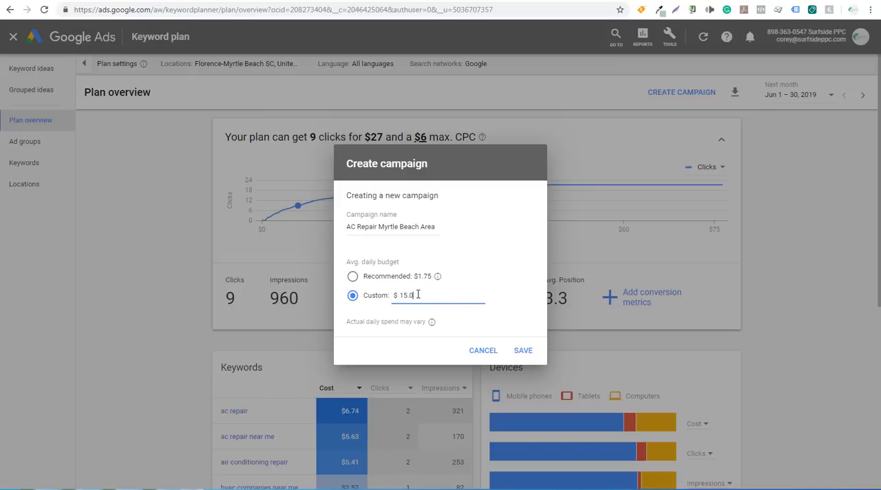
pyautogui.write('0')
pyautogui.click(353, 277)
pyautogui.click(522, 350)
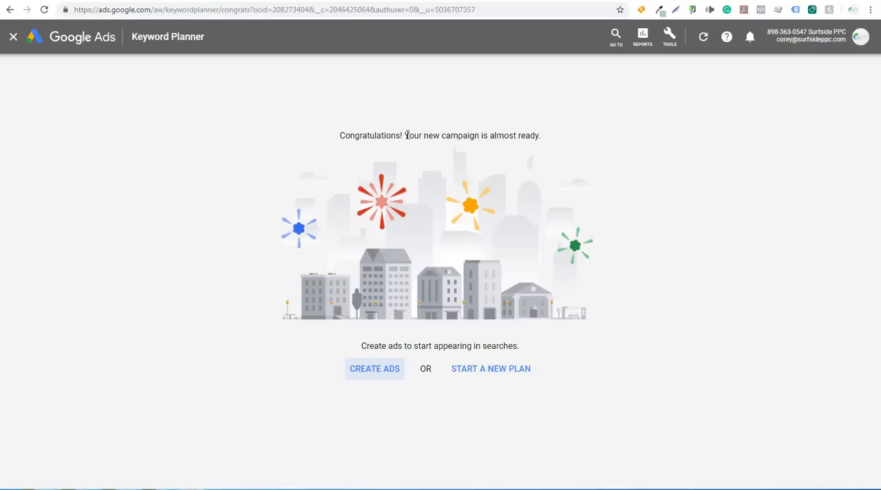
pyautogui.click(367, 371)
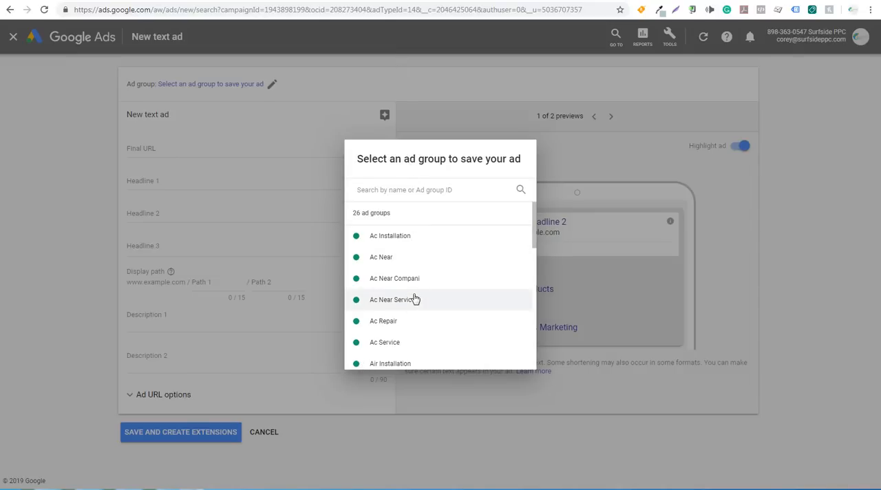
pyautogui.click(410, 67)
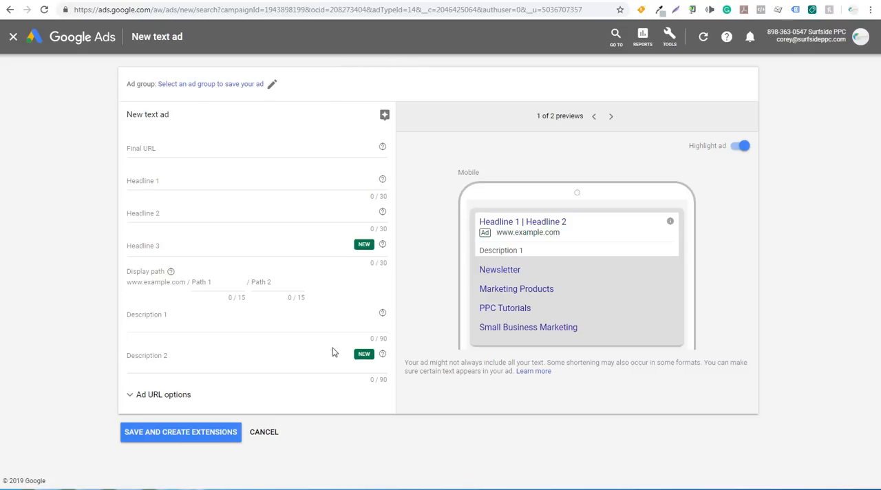
pyautogui.click(267, 436)
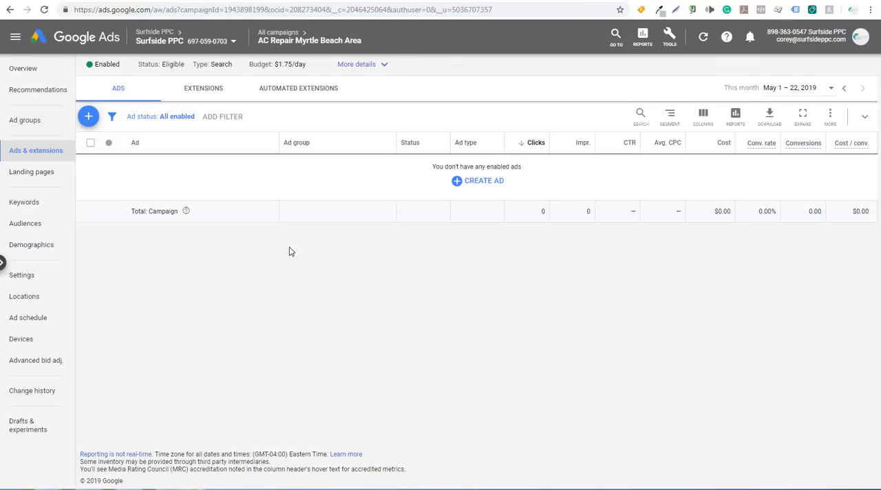
# Open the settings of the "AC Repair Myrtle Beach Area" campaign from the campaign list and expand its goal options.
pyautogui.click(280, 36)
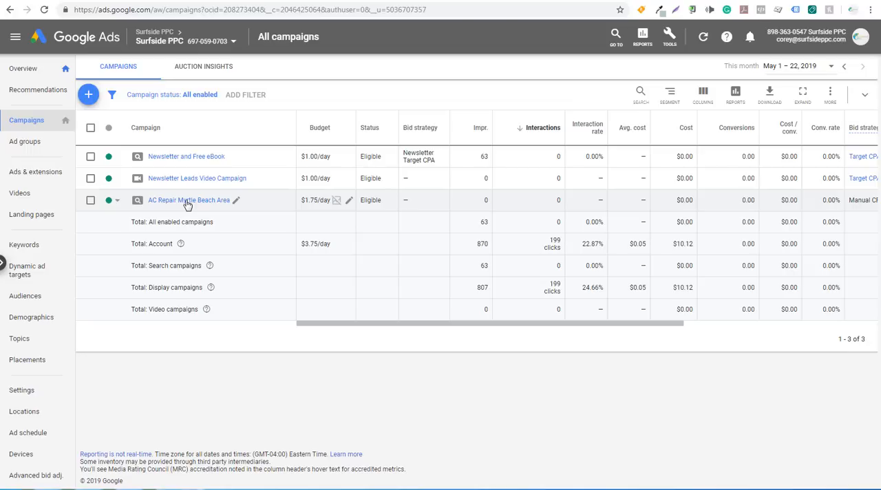
pyautogui.click(187, 200)
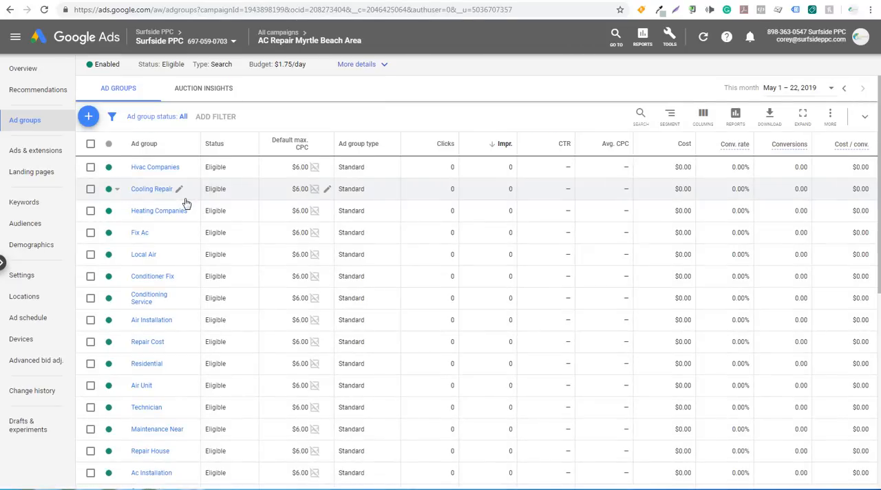
pyautogui.click(25, 275)
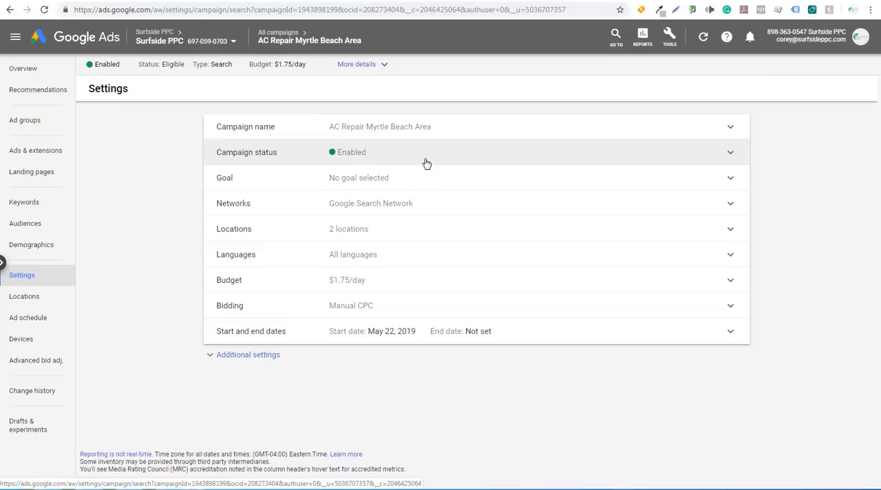
pyautogui.click(426, 181)
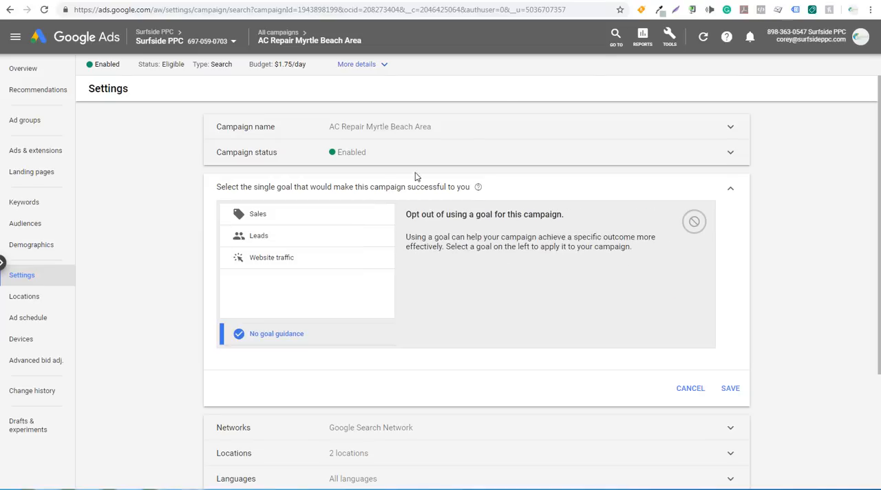
# Open the account's Conversions page in a new browser tab and choose Leads as the campaign goal.
pyautogui.click(665, 39)
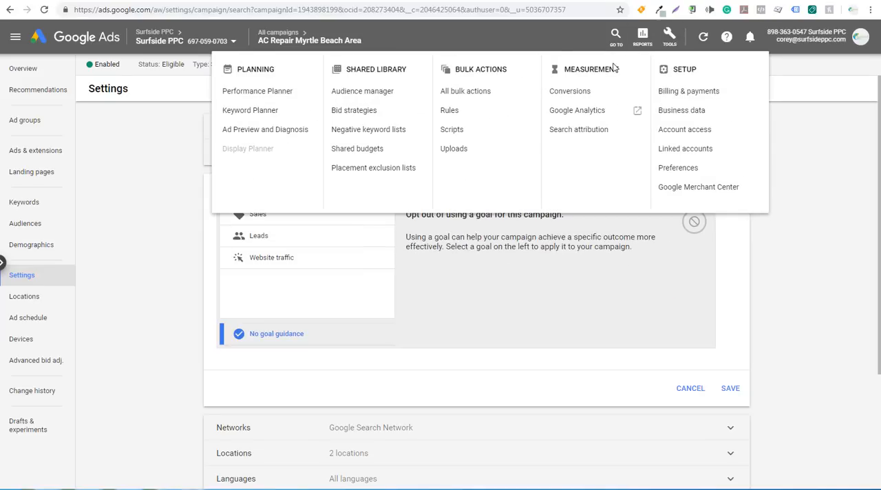
pyautogui.rightClick(564, 91)
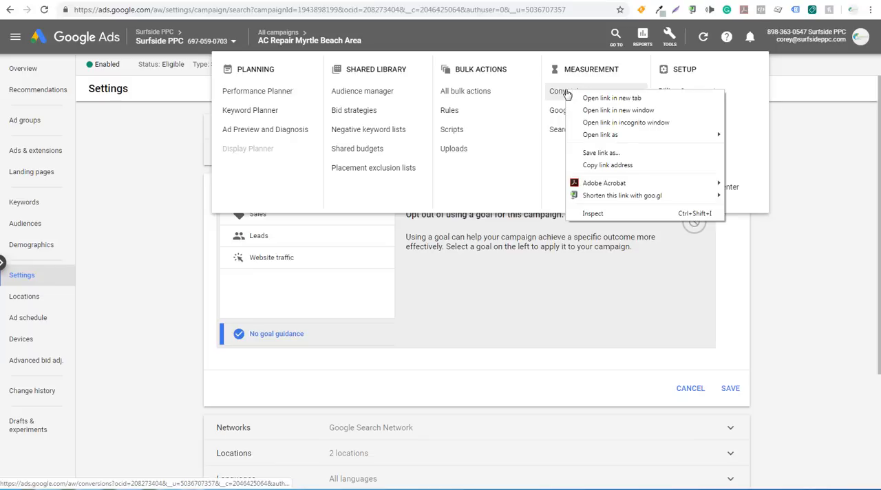
pyautogui.click(611, 98)
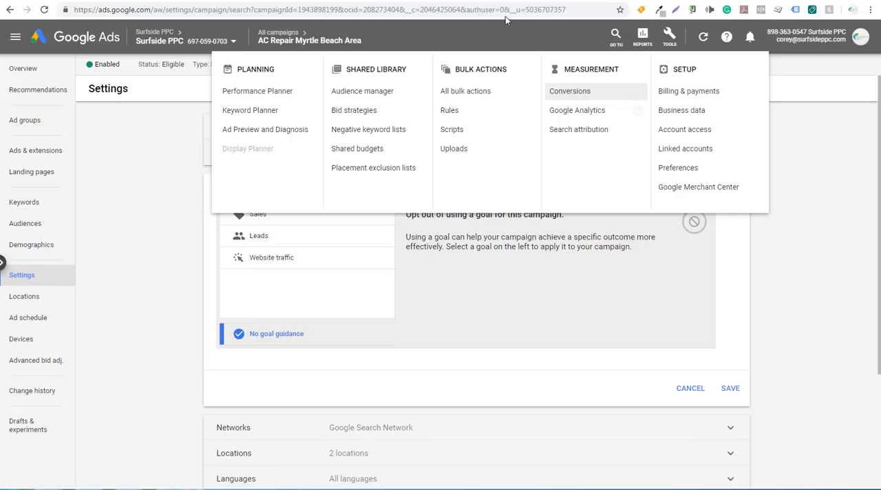
pyautogui.click(173, 146)
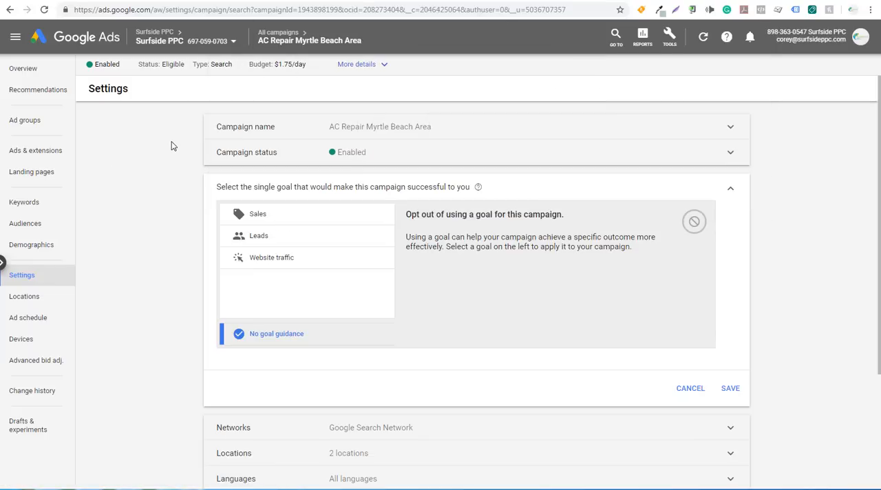
pyautogui.click(275, 238)
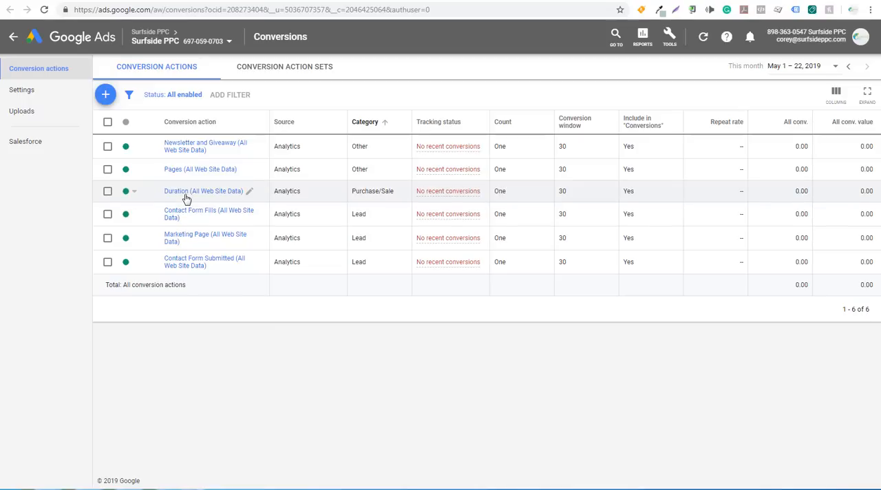
# Start a new website conversion action in the Lead category and name it "Sample AC Conversion".
pyautogui.click(110, 96)
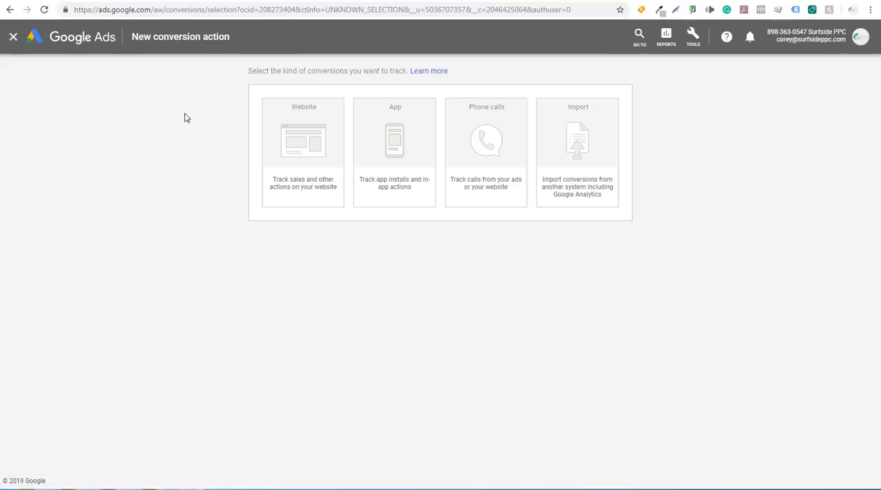
pyautogui.click(313, 153)
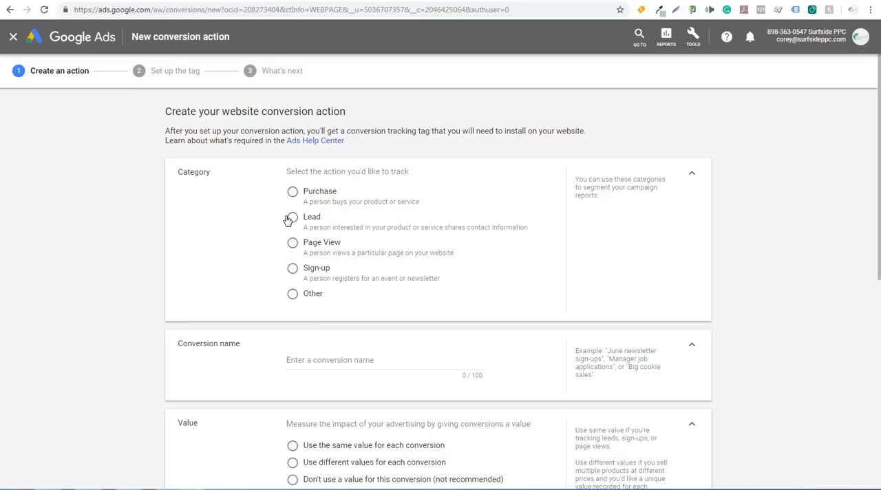
pyautogui.click(292, 217)
pyautogui.scroll(-1, 222, 232)
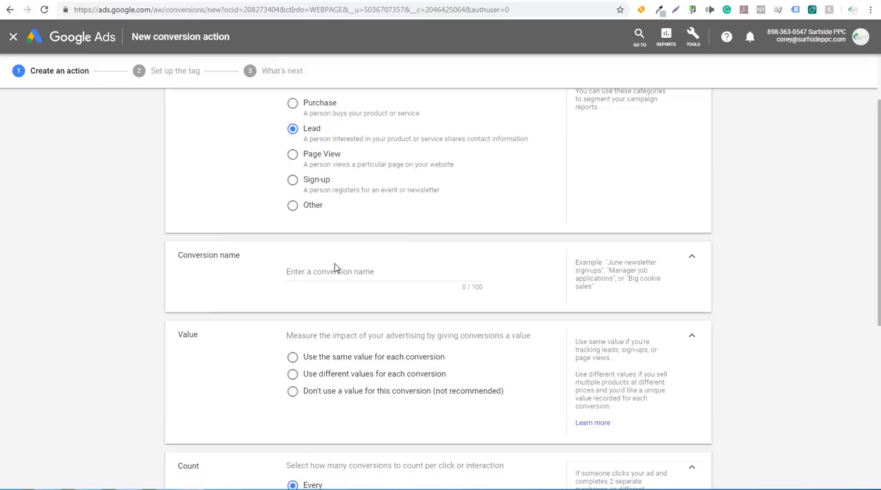
pyautogui.click(335, 270)
pyautogui.write('Samp')
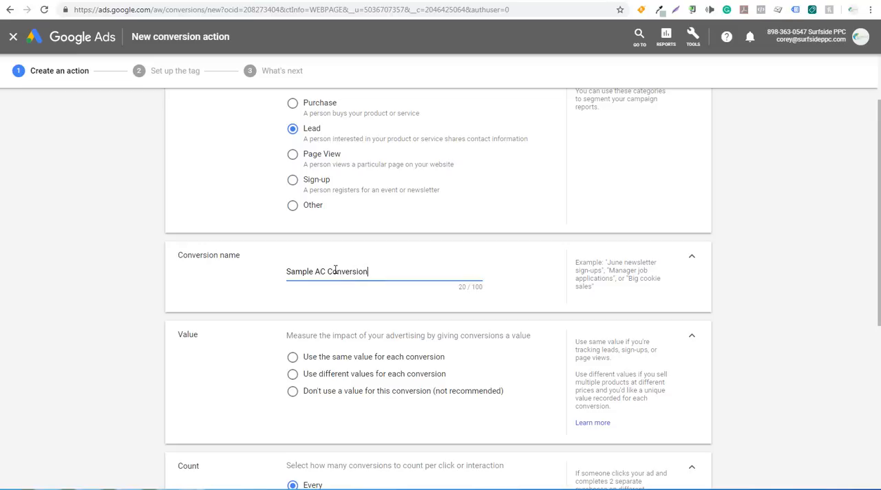
pyautogui.write('le AC Conversion')
# Use the same value for each conversion and count only one conversion per interaction.
pyautogui.scroll(-1, 145, 281)
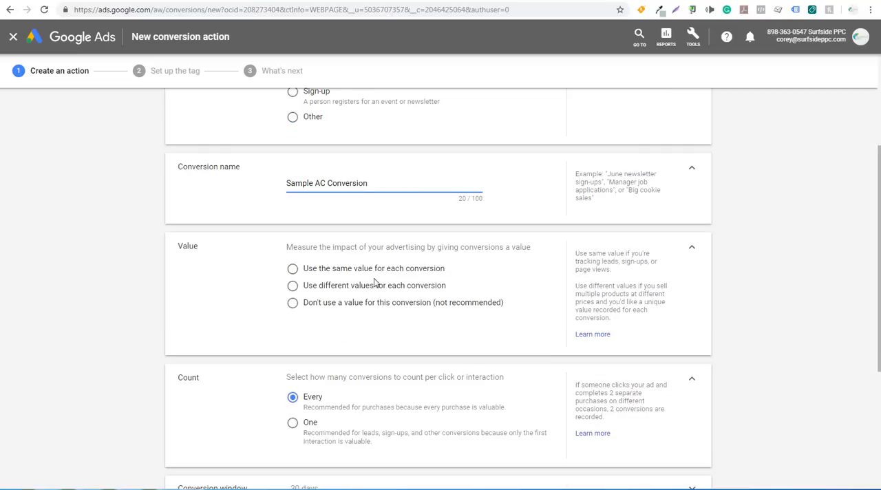
pyautogui.click(331, 272)
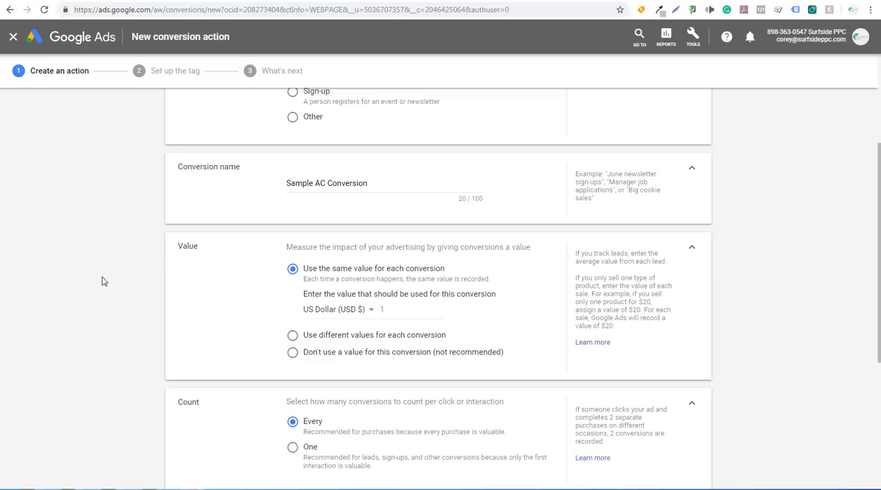
pyautogui.scroll(-1, 104, 282)
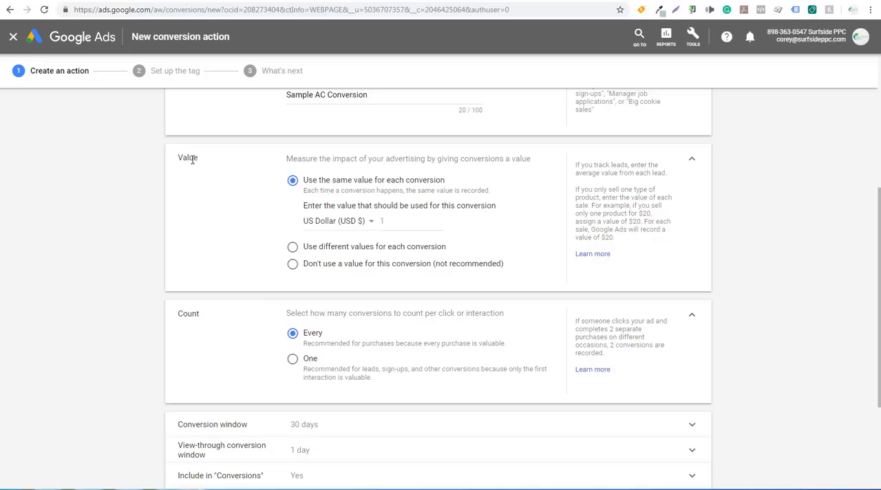
pyautogui.scroll(-2, 158, 199)
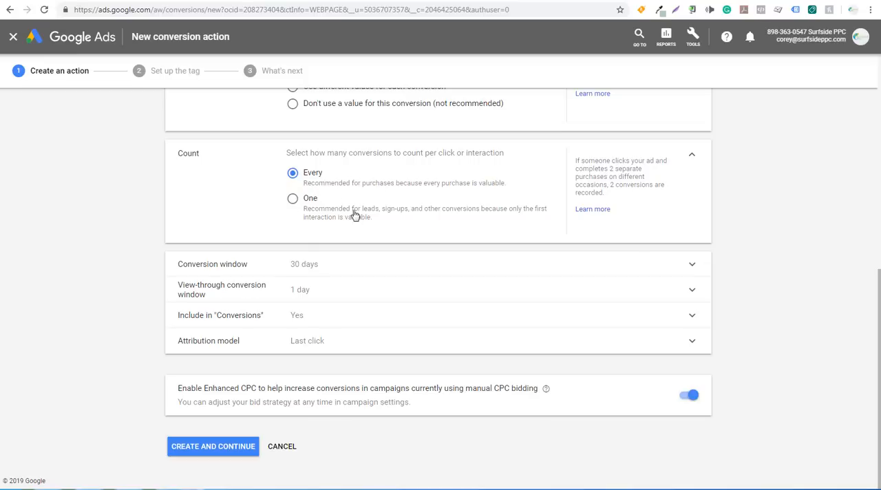
pyautogui.click(292, 201)
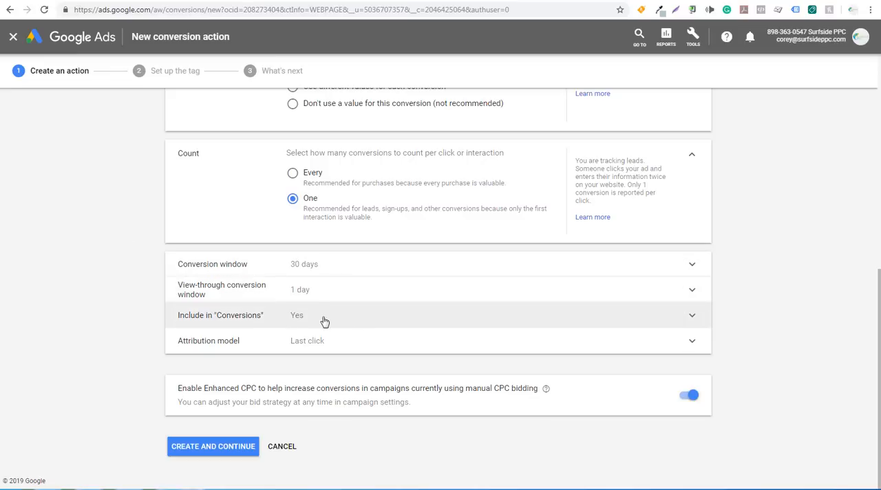
# Examine the available attribution models and the Enhanced CPC option for campaigns using manual CPC bidding.
pyautogui.click(272, 348)
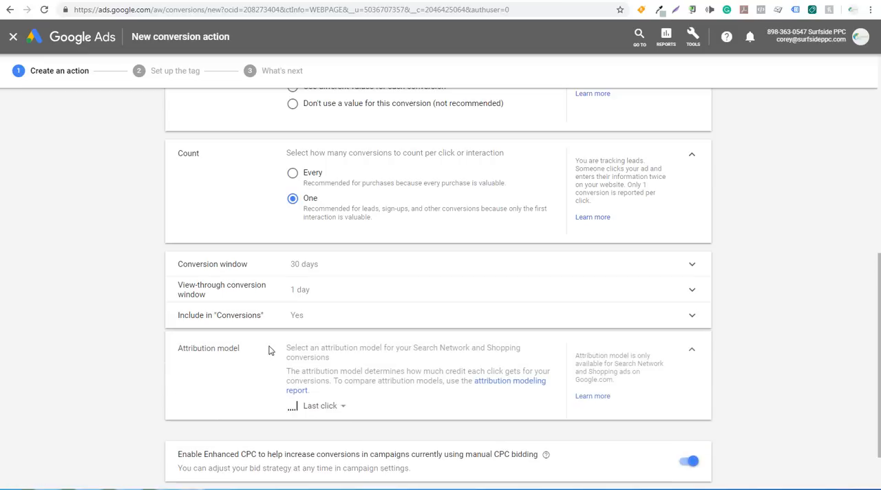
pyautogui.click(336, 409)
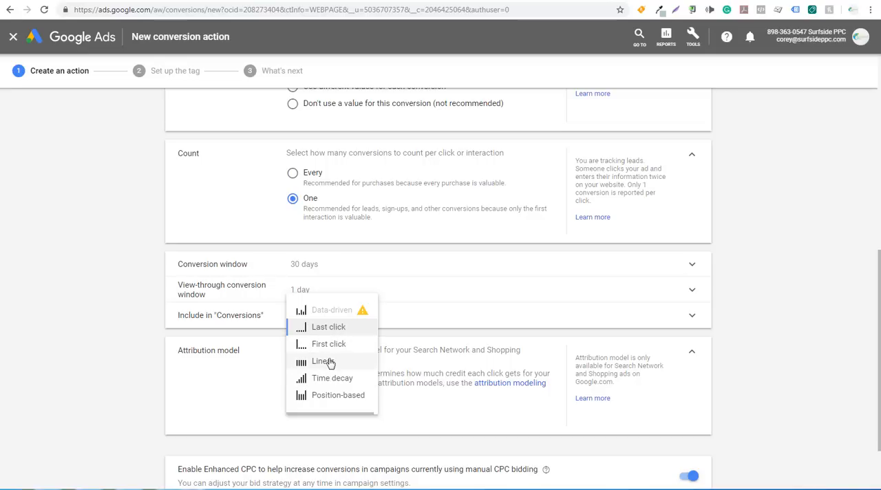
pyautogui.click(690, 352)
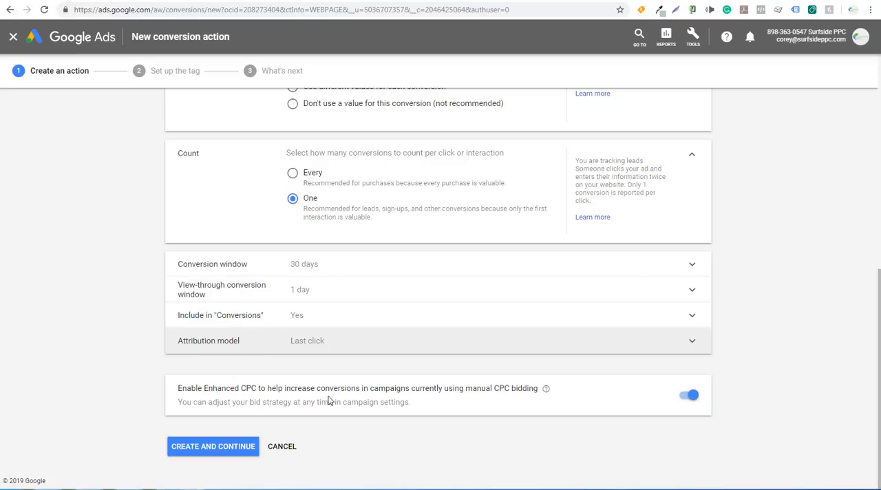
pyautogui.moveTo(386, 388); pyautogui.dragTo(444, 388)
pyautogui.click(485, 388)
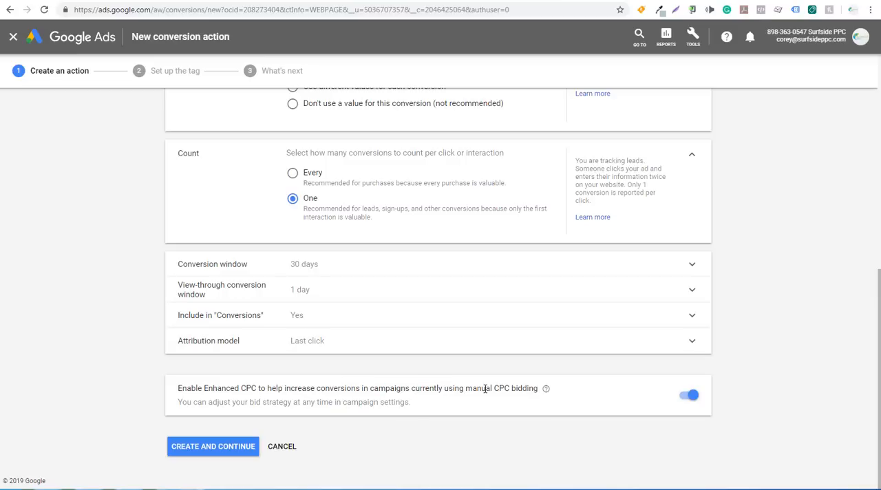
pyautogui.moveTo(512, 389); pyautogui.dragTo(472, 388)
pyautogui.click(472, 389)
# Create the conversion action, select Google Tag Manager for the tag installation and finish the setup.
pyautogui.click(213, 447)
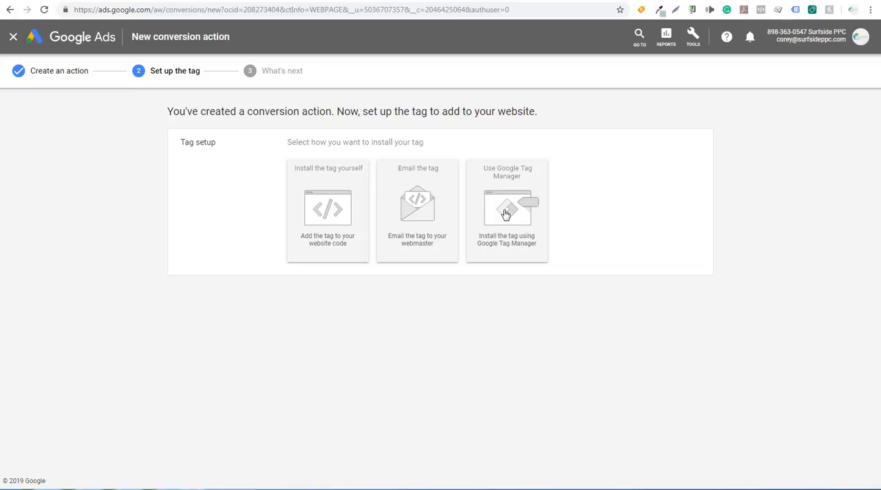
pyautogui.click(496, 199)
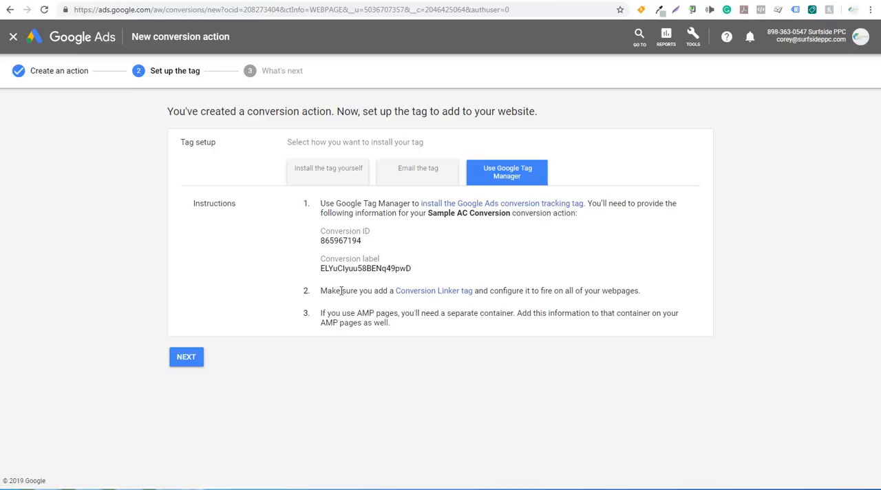
pyautogui.click(193, 356)
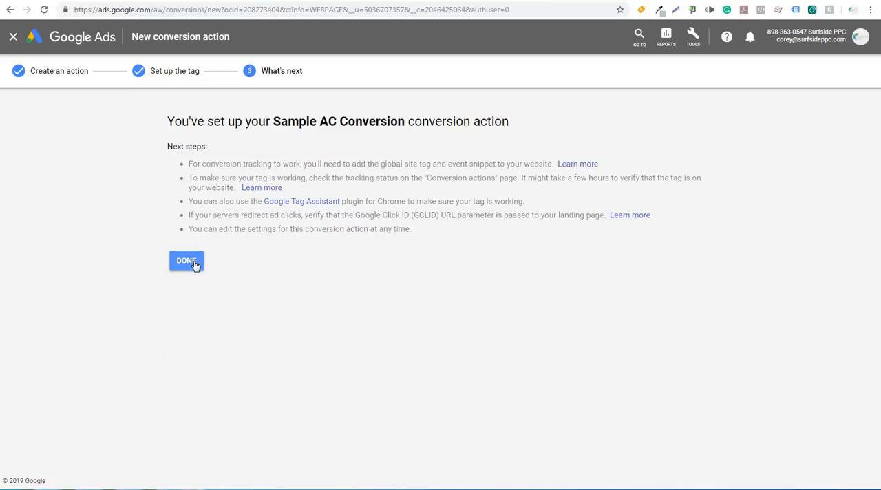
pyautogui.click(186, 261)
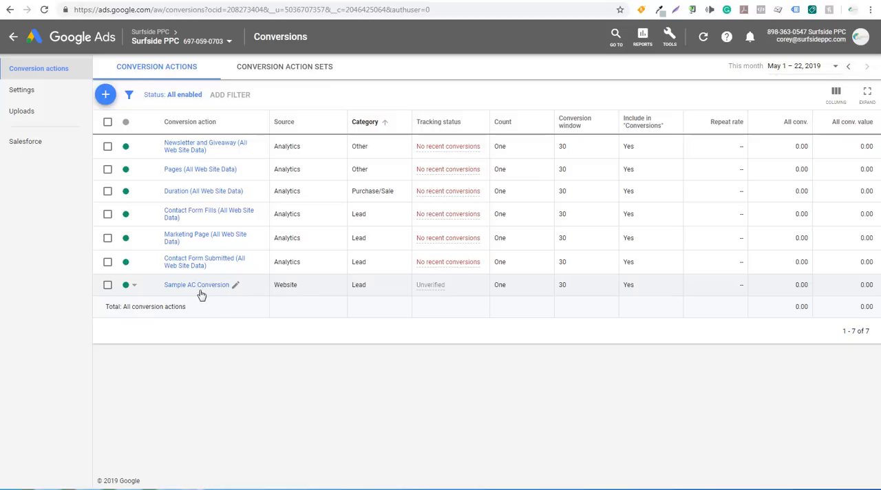
# Remove the "Sample AC Conversion" action from the account's conversion actions.
pyautogui.click(234, 284)
pyautogui.click(212, 327)
pyautogui.click(132, 286)
pyautogui.click(143, 310)
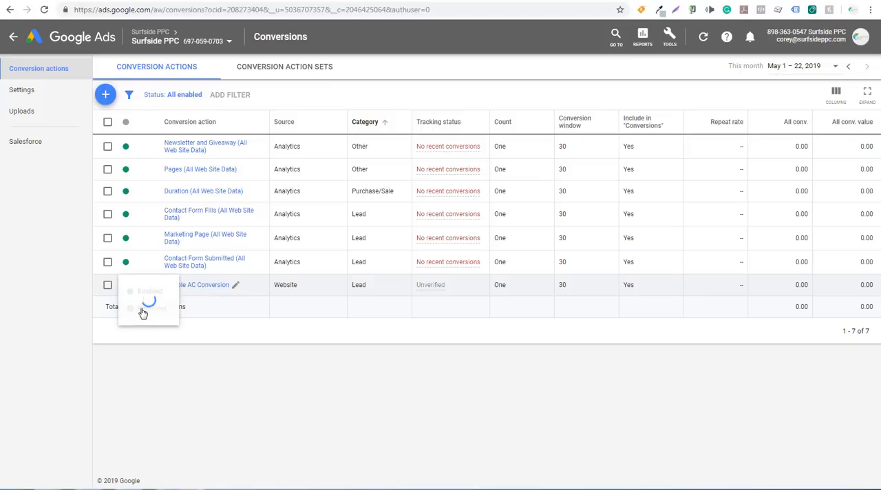
# View the linked accounts page and the property's Google Ads linking in the Google Analytics admin.
pyautogui.click(671, 40)
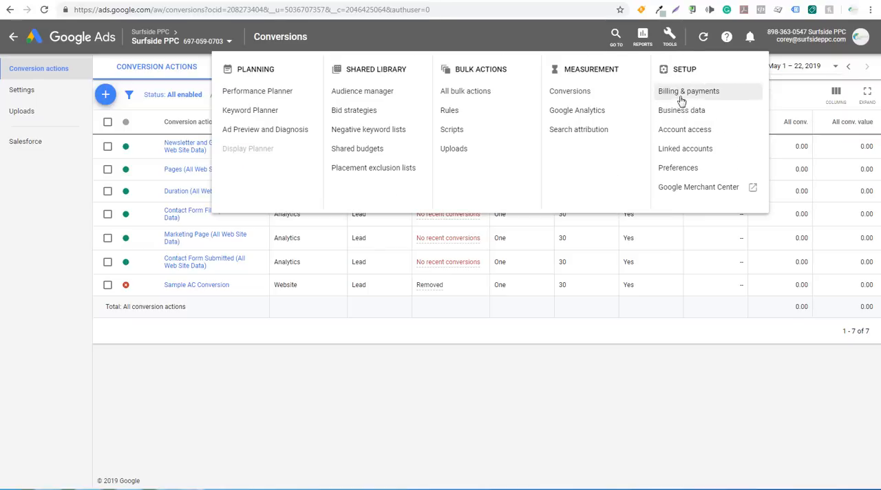
pyautogui.click(609, 325)
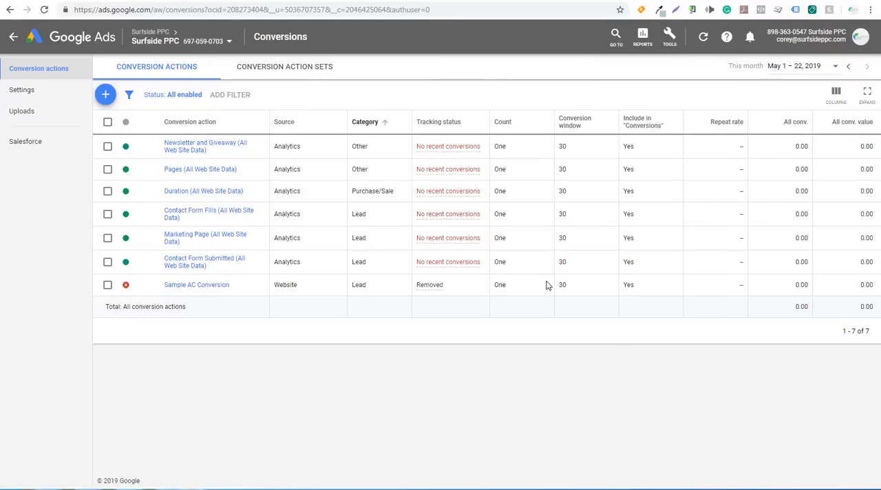
pyautogui.click(433, 0)
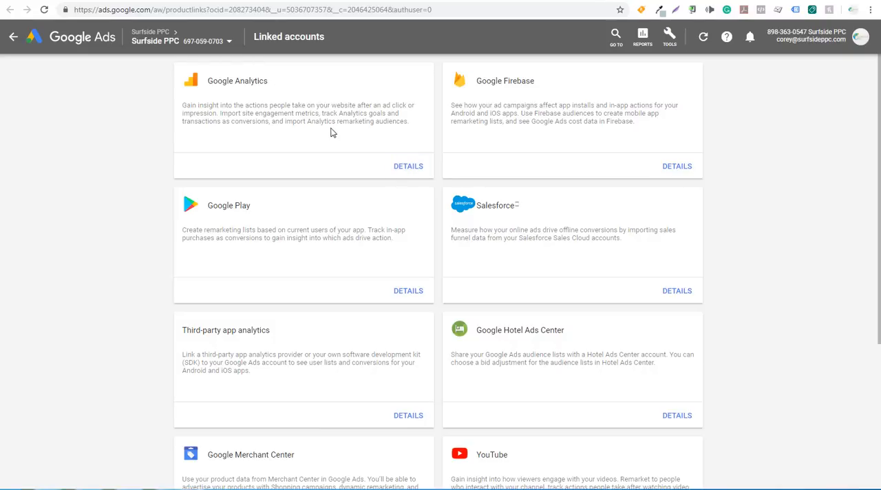
pyautogui.click(548, 1)
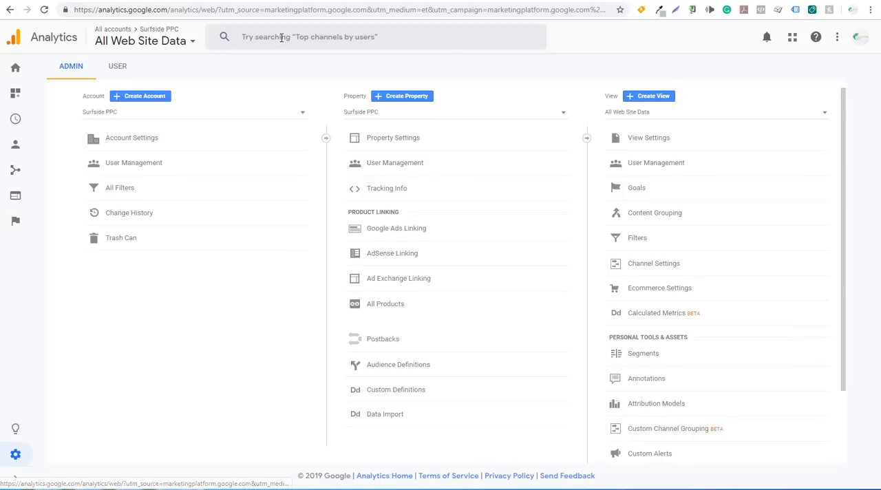
pyautogui.click(422, 233)
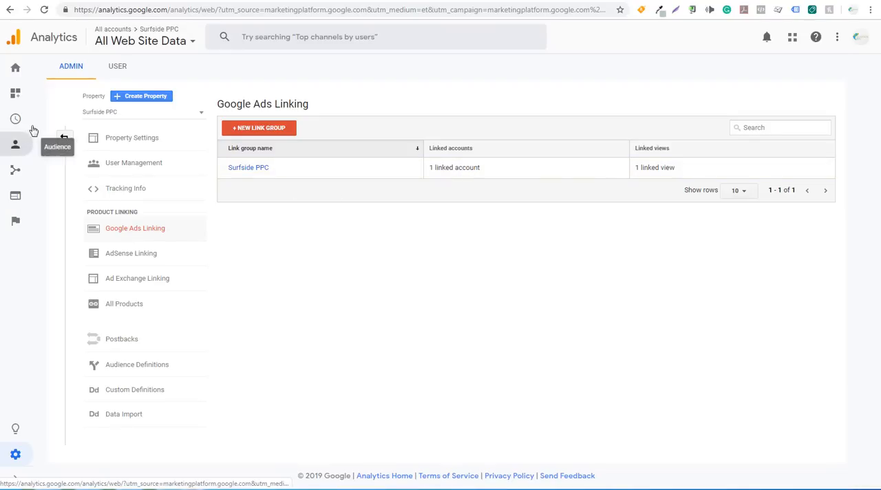
# View the Google Analytics admin overview, then the tools and linked accounts page in Google Ads.
pyautogui.click(62, 139)
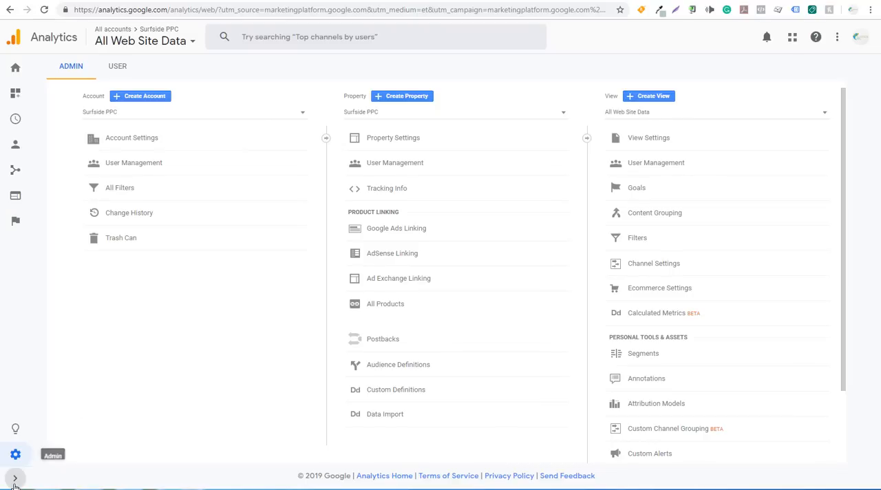
pyautogui.click(15, 477)
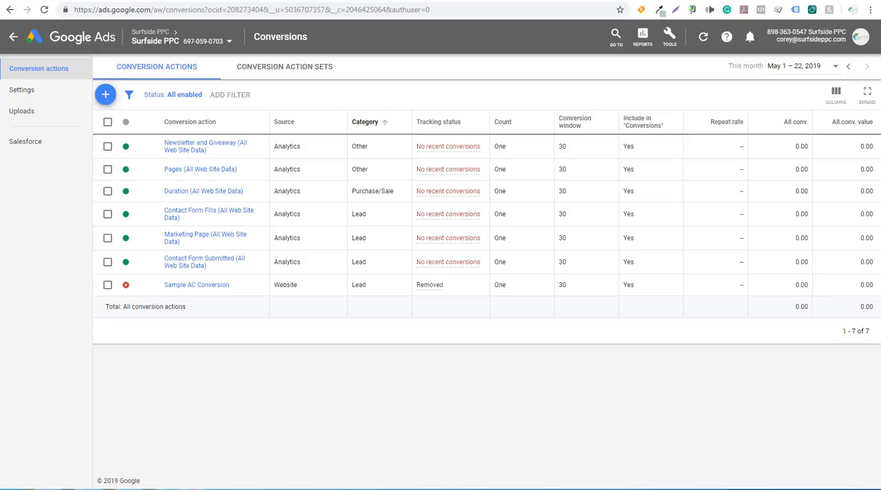
pyautogui.click(669, 36)
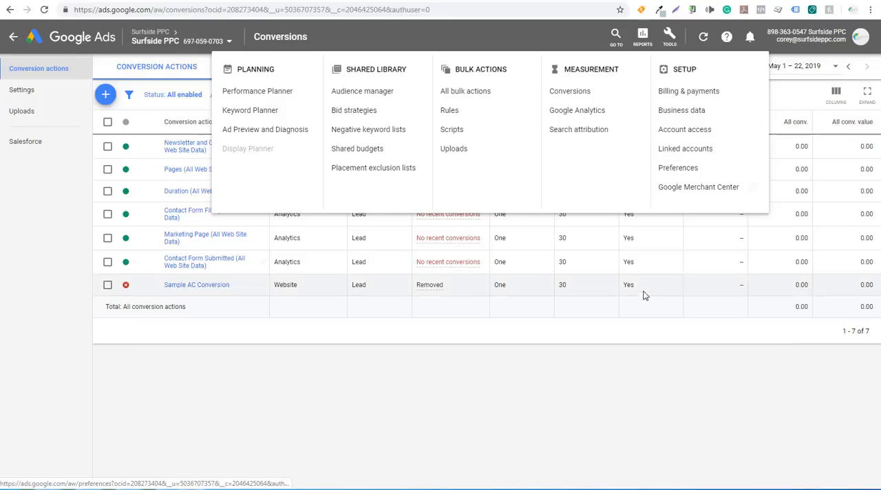
pyautogui.click(621, 353)
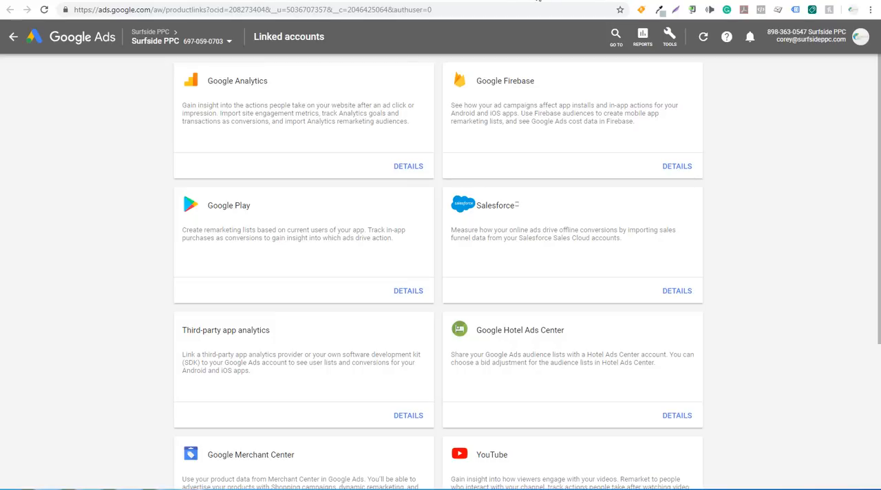
pyautogui.click(549, 0)
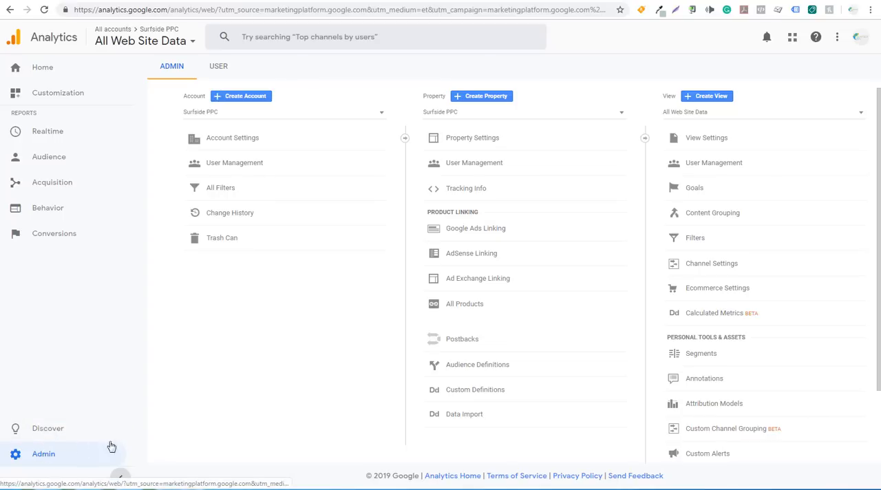
# Set up a new custom goal named "Ac Repair Goal Sample" with the Destination type in the All Web Site Data view.
pyautogui.click(696, 190)
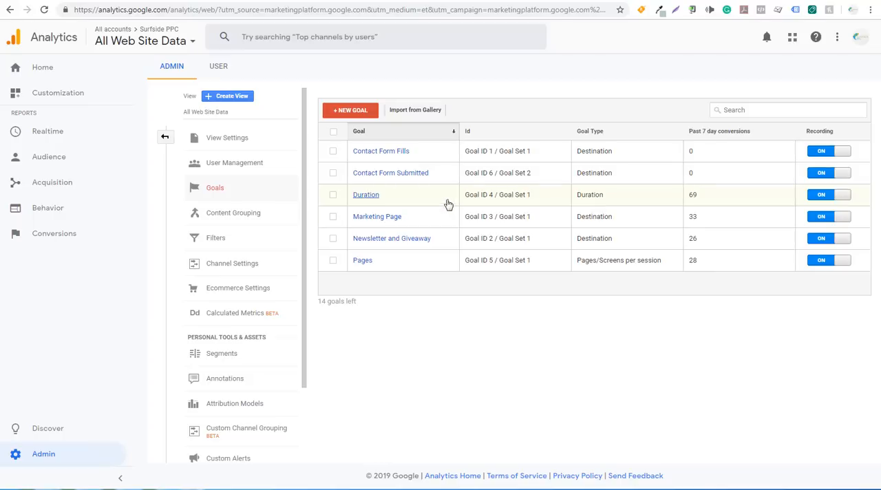
pyautogui.click(351, 111)
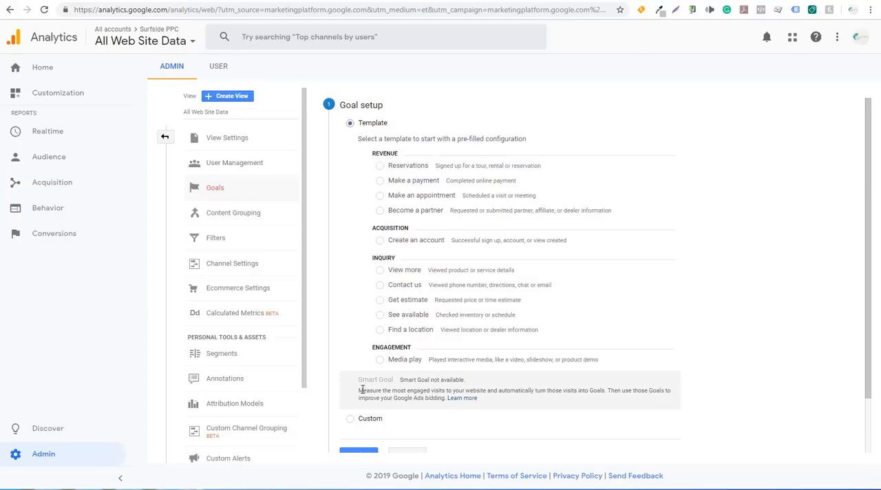
pyautogui.click(349, 419)
pyautogui.scroll(-2, 473, 367)
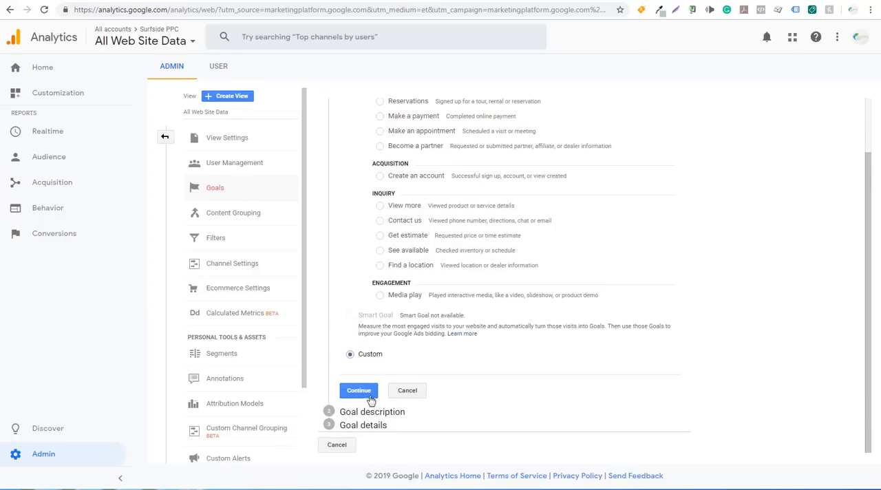
pyautogui.click(370, 395)
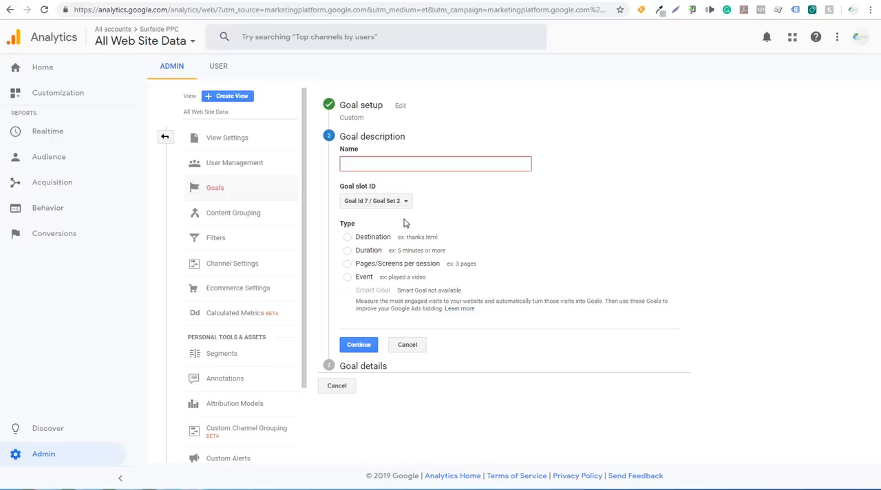
pyautogui.write('Ac Repair Goal Sample')
pyautogui.click(347, 237)
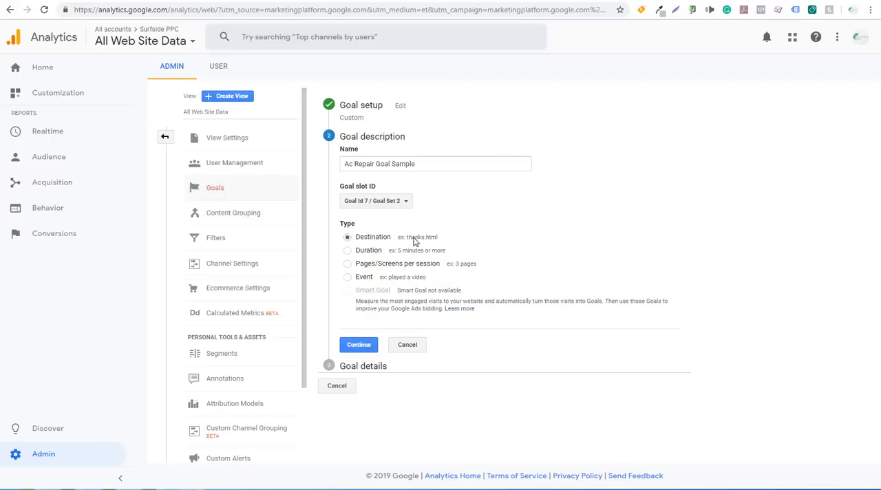
pyautogui.click(361, 345)
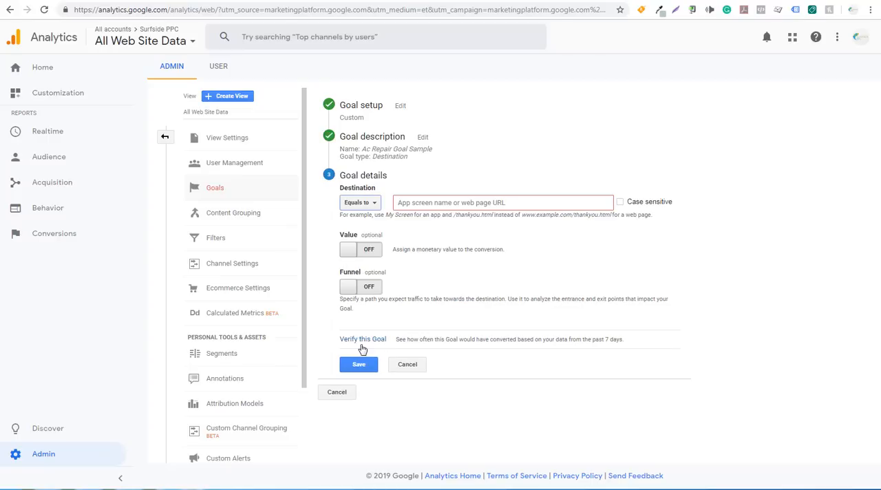
# Set the goal's destination to equal /confirm-appointment/ and save the goal.
pyautogui.click(428, 201)
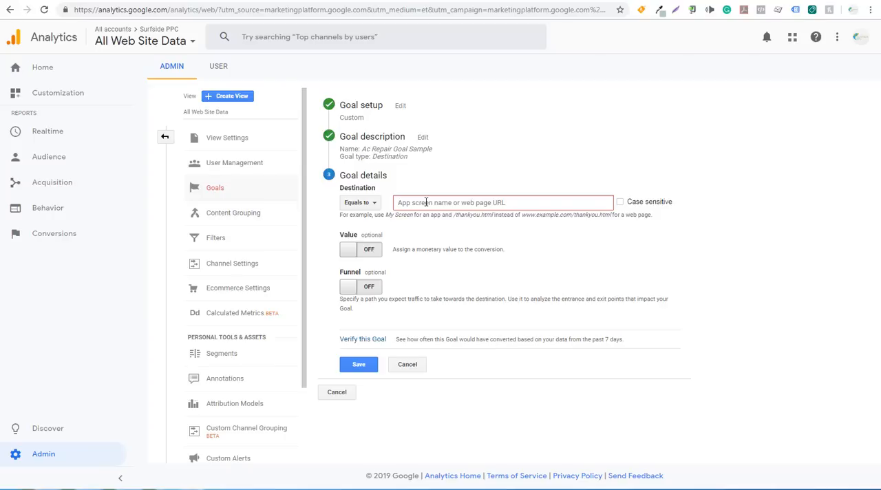
pyautogui.write('/confirm-')
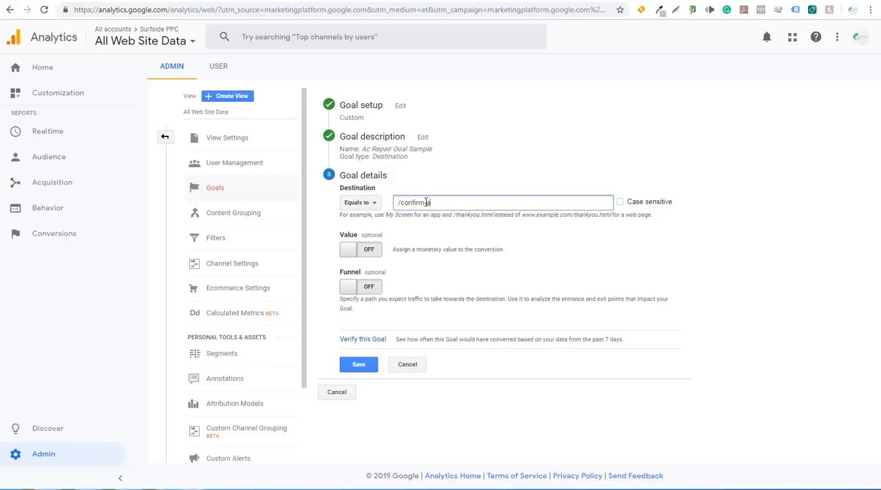
pyautogui.write('appointment/')
pyautogui.moveTo(476, 339); pyautogui.dragTo(626, 344)
pyautogui.click(630, 346)
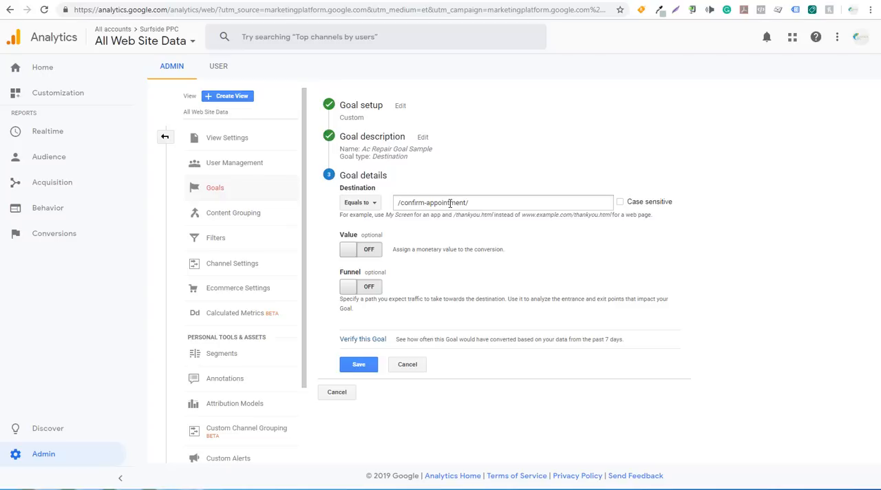
pyautogui.click(361, 366)
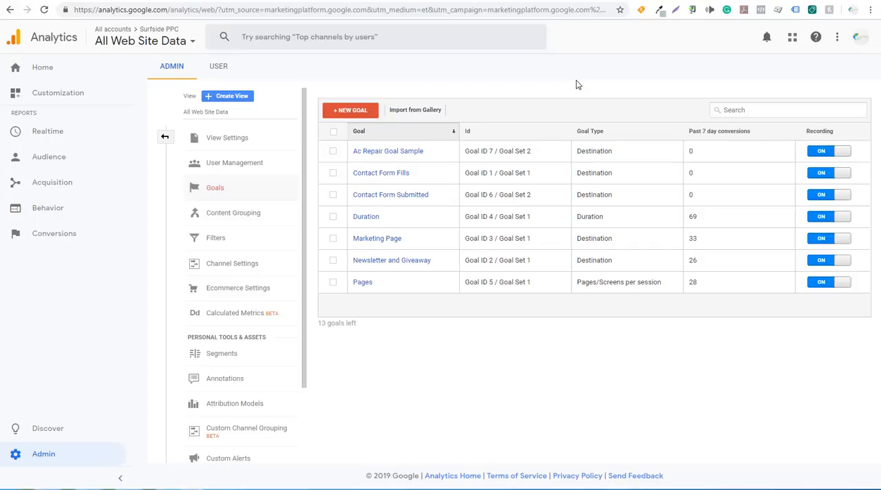
# Switch to the Google Ads conversions page and start a new conversion action imported from Google Analytics.
pyautogui.click(339, 2)
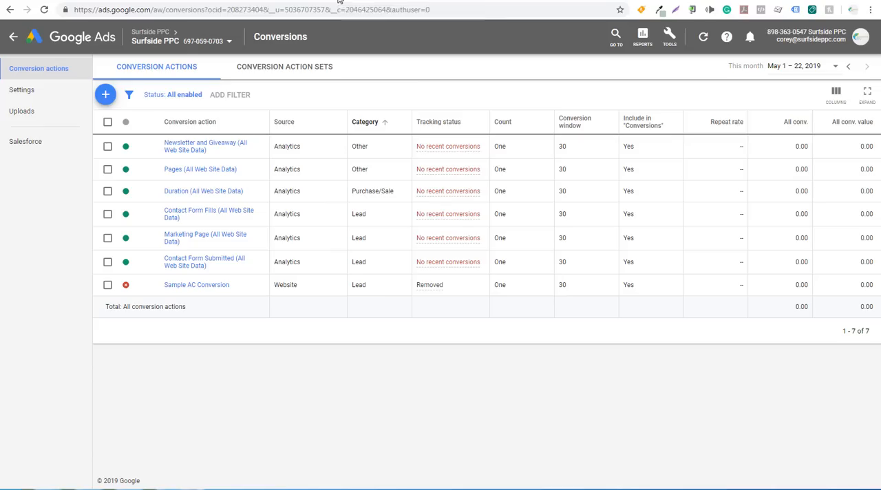
pyautogui.click(194, 43)
pyautogui.click(105, 95)
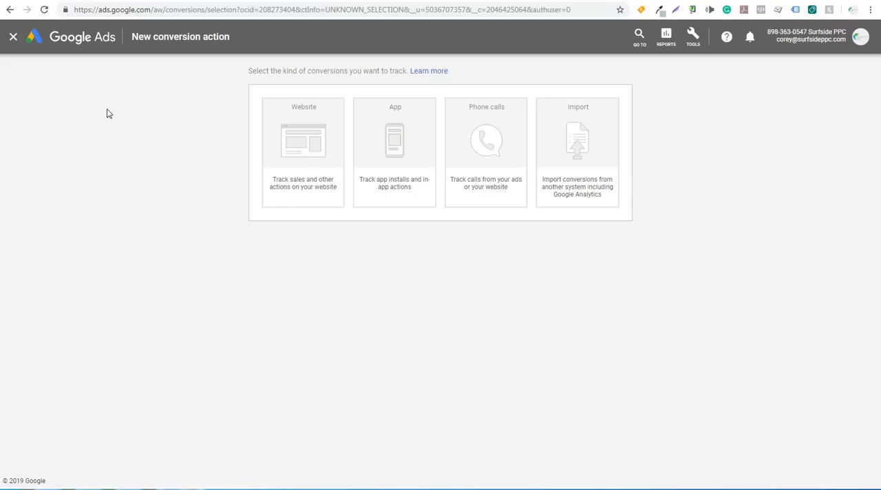
pyautogui.click(613, 160)
pyautogui.click(276, 156)
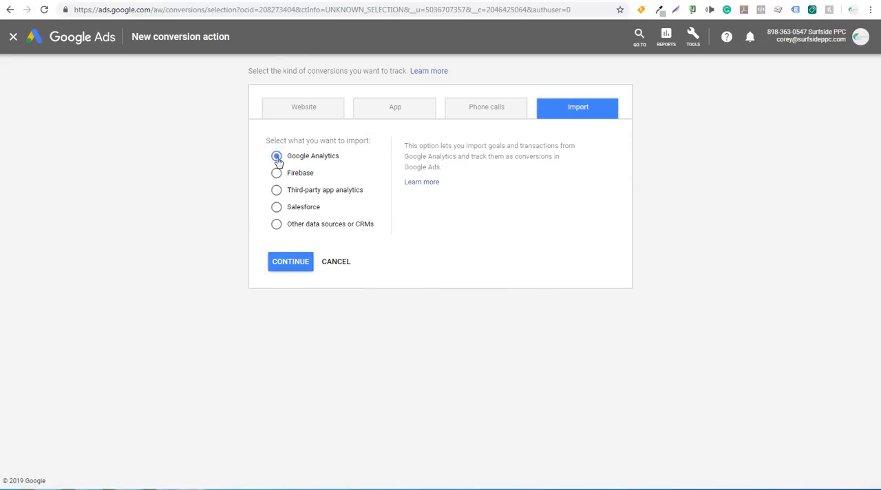
pyautogui.click(289, 266)
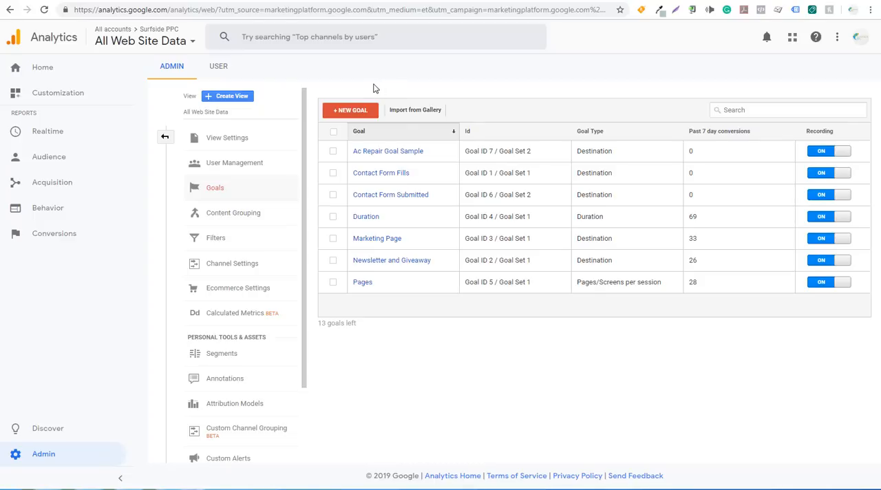
# Import the "Ac Repair Goal Sample" goal as a conversion action and finish the import.
pyautogui.click(331, 1)
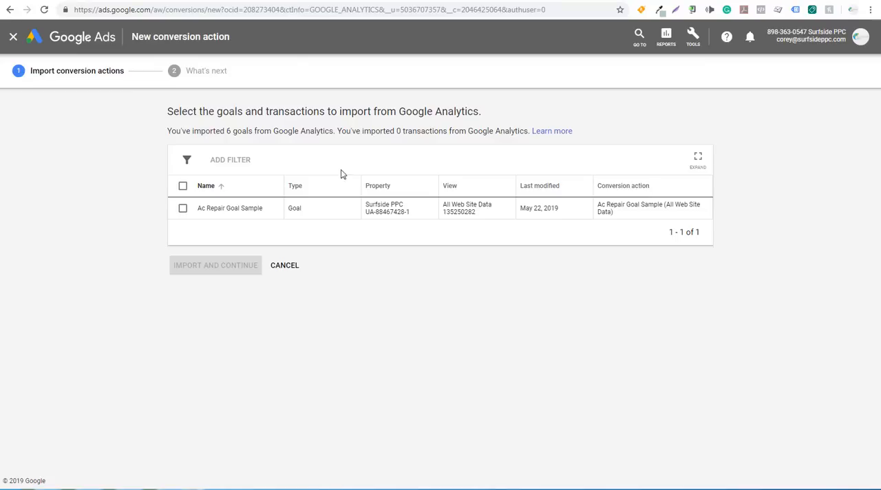
pyautogui.click(182, 209)
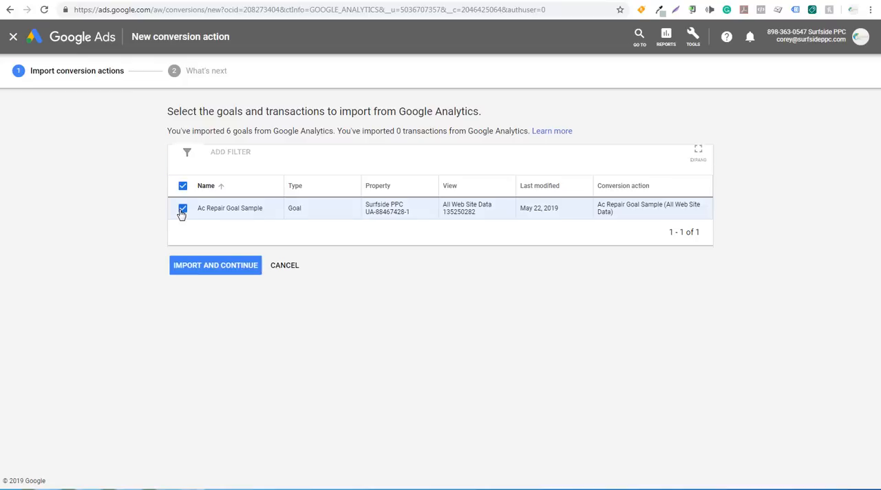
pyautogui.click(201, 271)
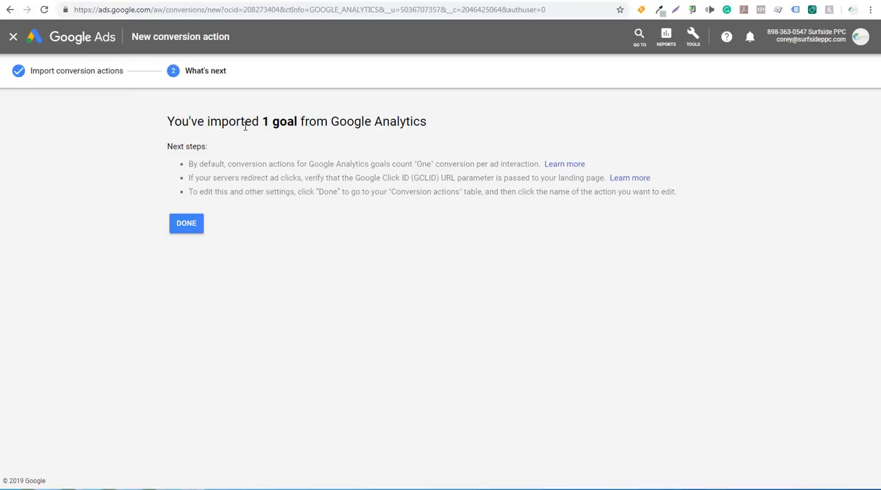
pyautogui.click(187, 231)
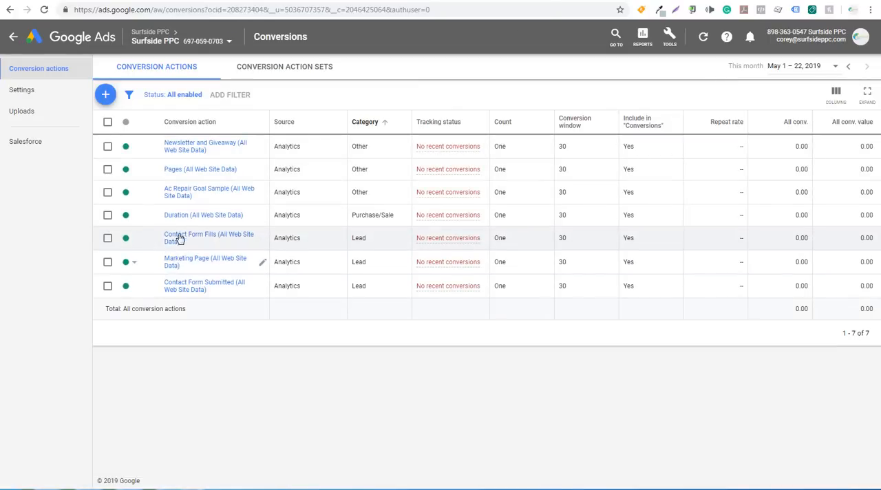
# Set the category of the imported "Ac Repair Goal Sample" conversion action to Lead and save its settings.
pyautogui.click(190, 192)
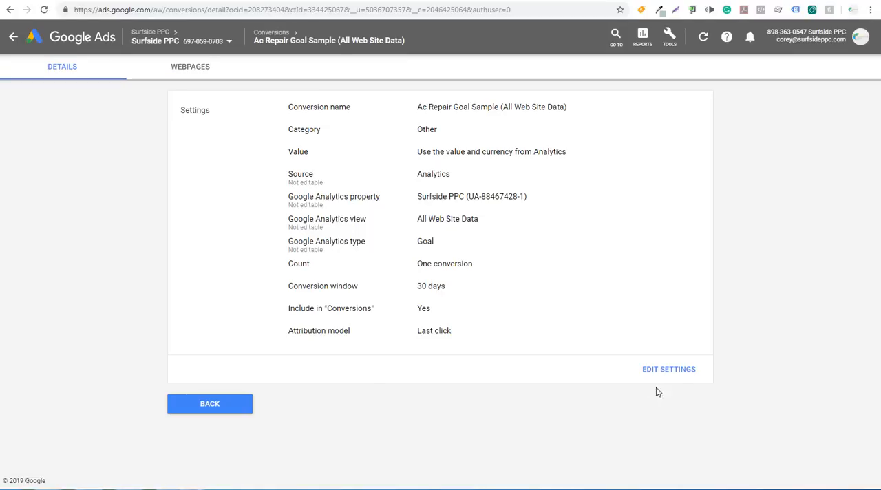
pyautogui.click(678, 371)
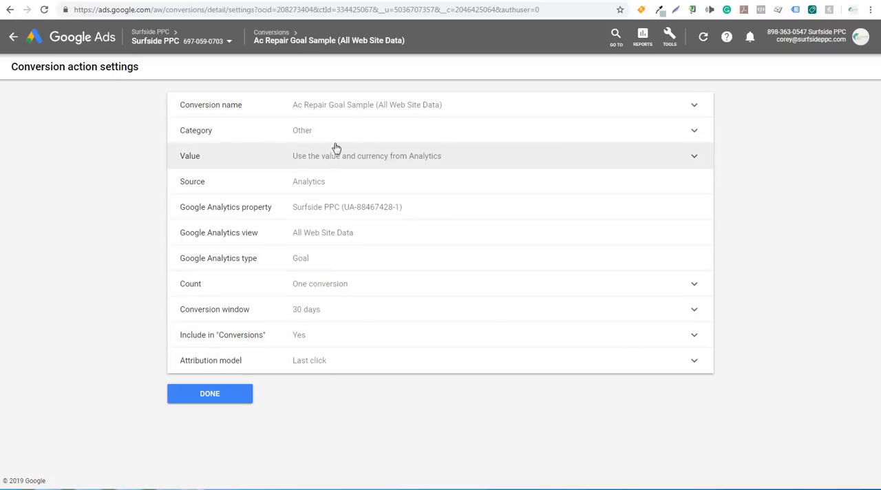
pyautogui.click(375, 130)
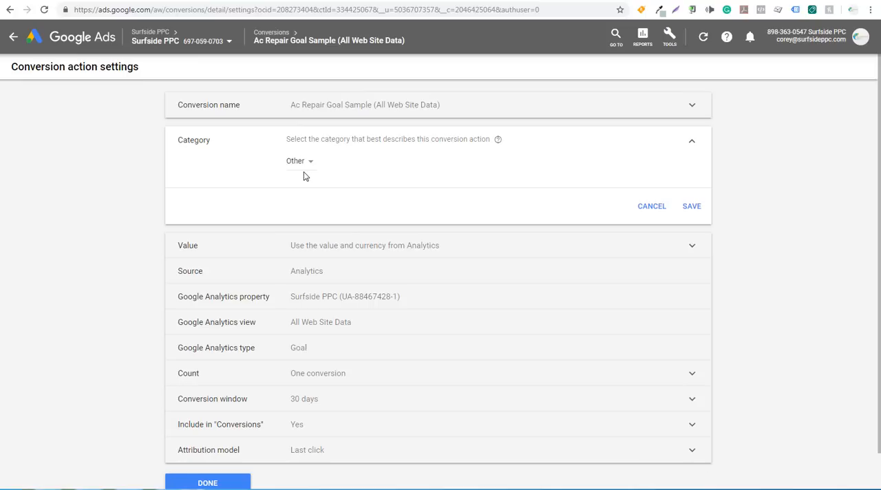
pyautogui.click(307, 170)
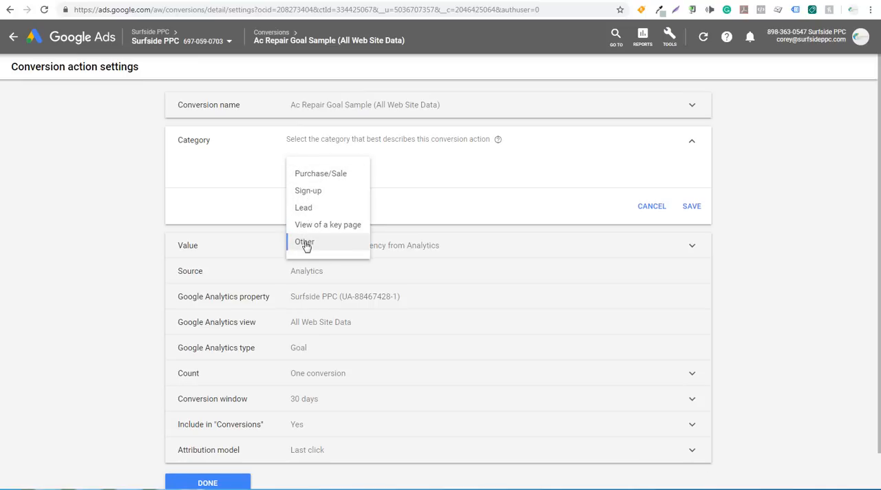
pyautogui.click(311, 209)
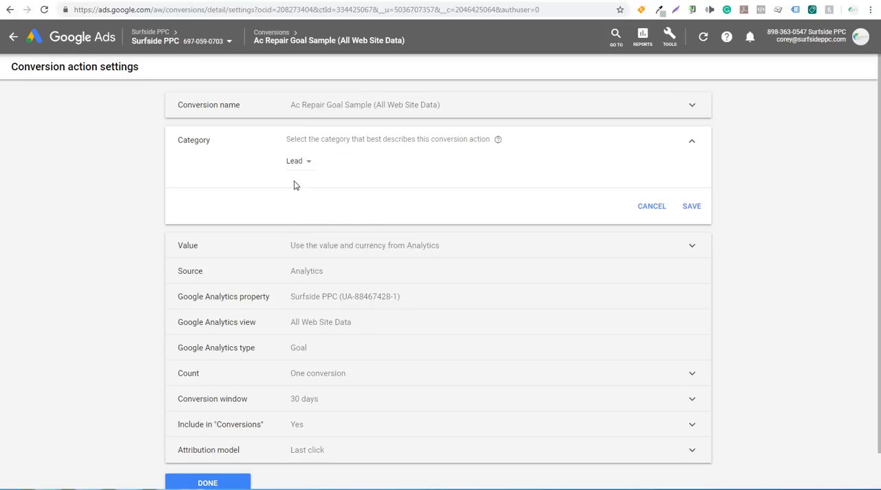
pyautogui.click(687, 206)
pyautogui.click(211, 395)
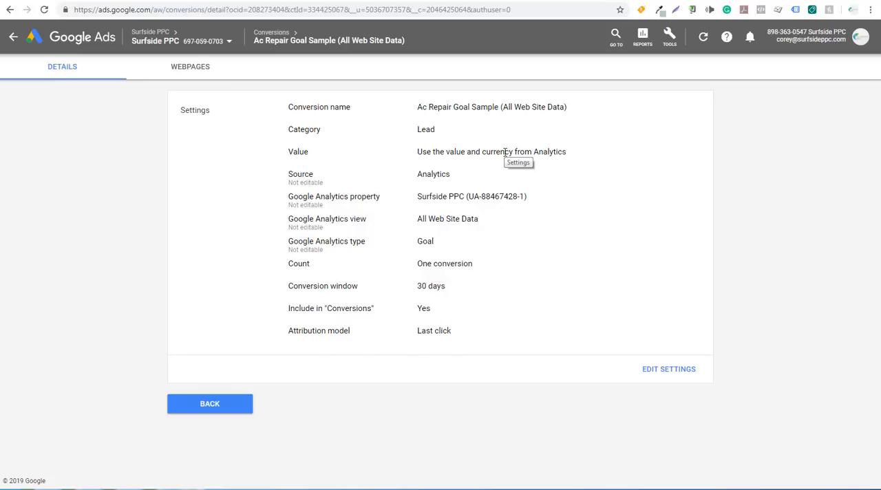
# Return to the account's campaign list and open the settings of the AC Repair Myrtle Beach Area campaign.
pyautogui.click(183, 38)
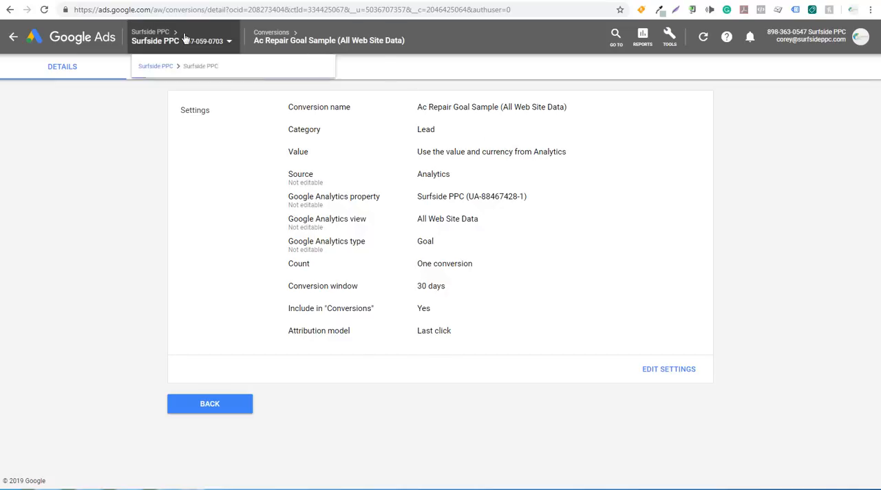
pyautogui.click(162, 70)
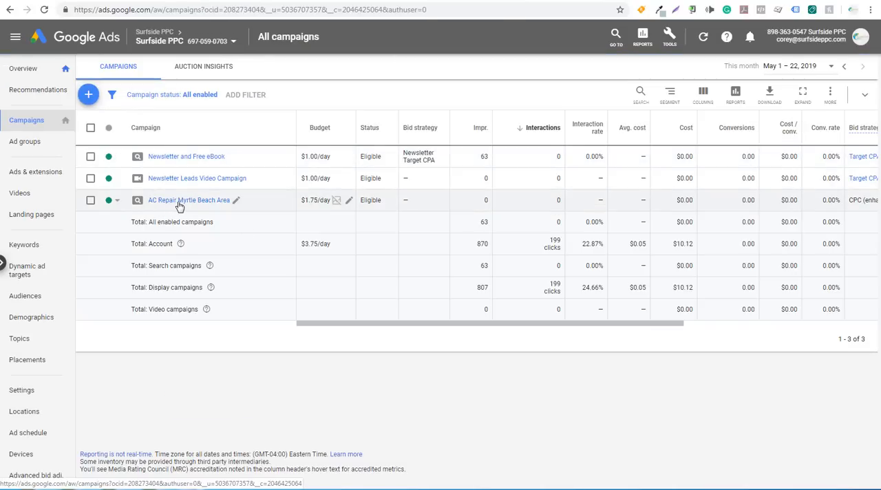
pyautogui.click(175, 202)
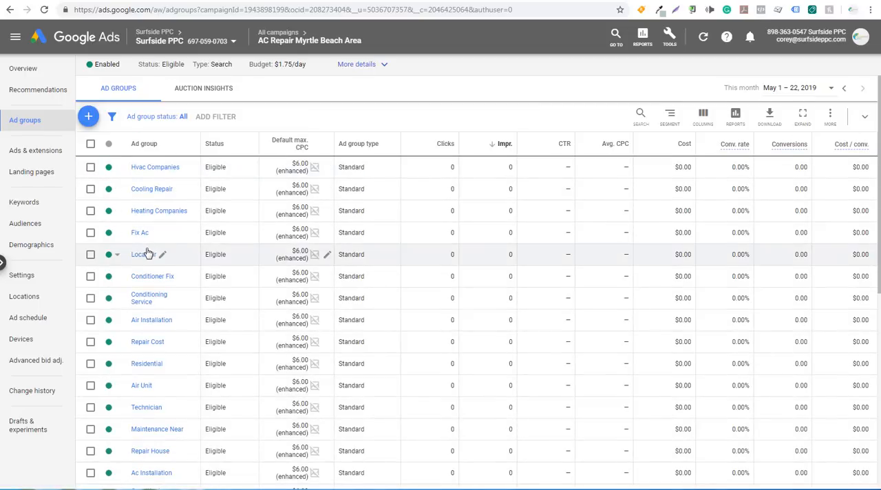
pyautogui.click(34, 274)
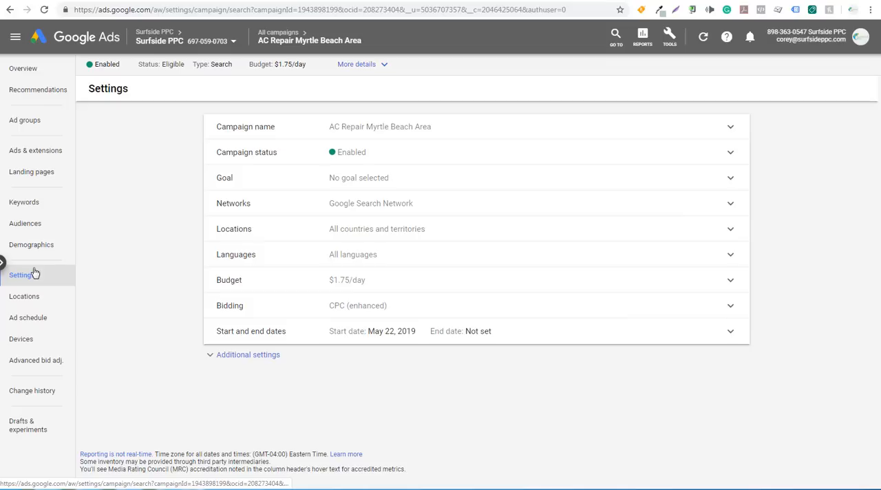
# Set the campaign's goal to Leads and save it.
pyautogui.click(423, 178)
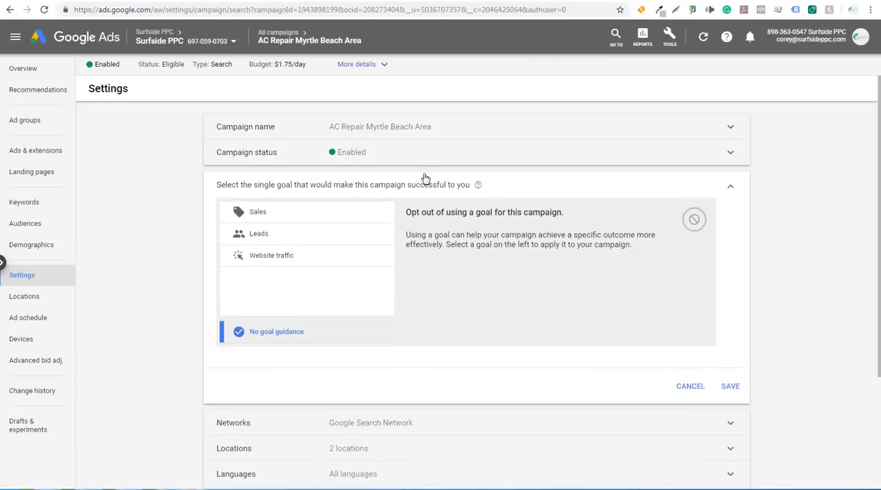
pyautogui.click(290, 242)
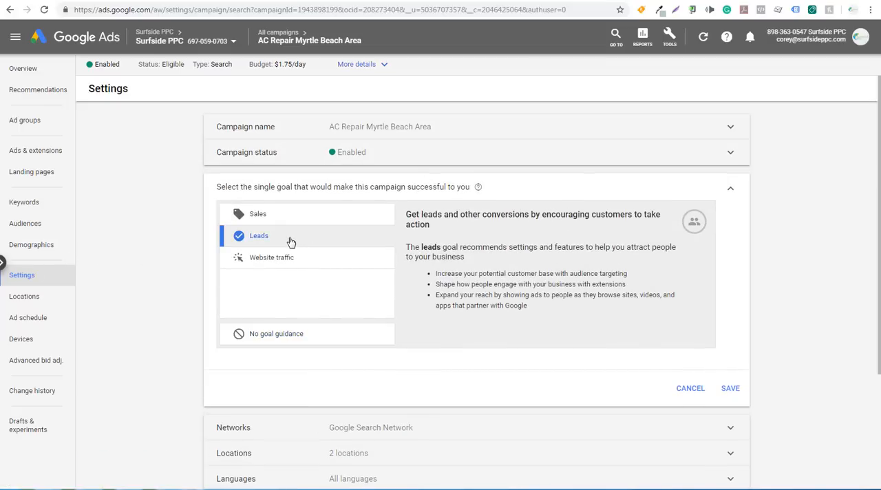
pyautogui.click(744, 389)
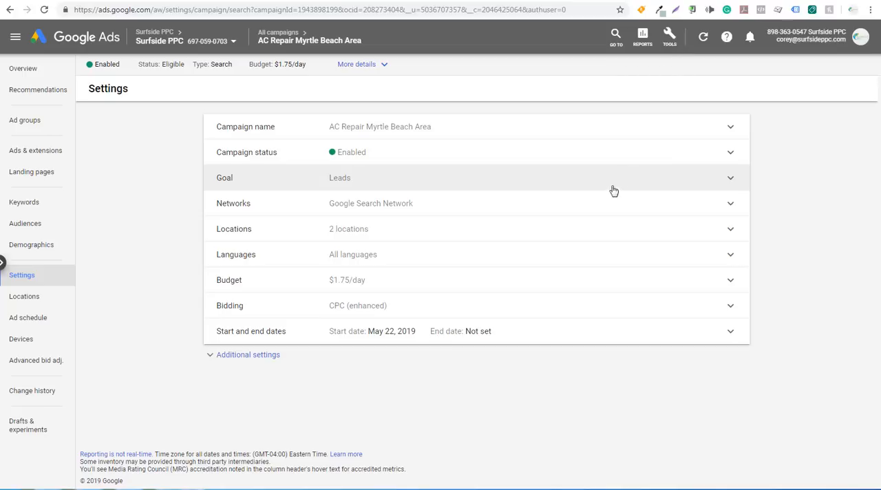
# Include Google search partners in the campaign's networks and save the change.
pyautogui.click(425, 205)
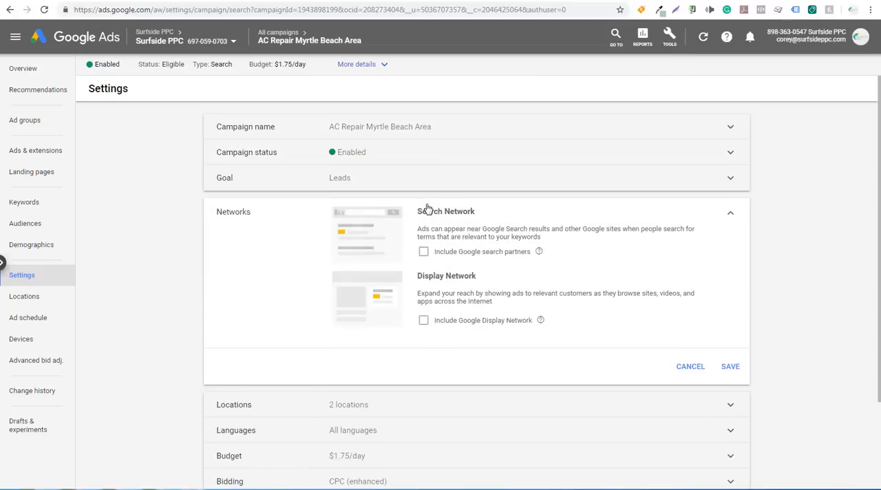
pyautogui.click(424, 254)
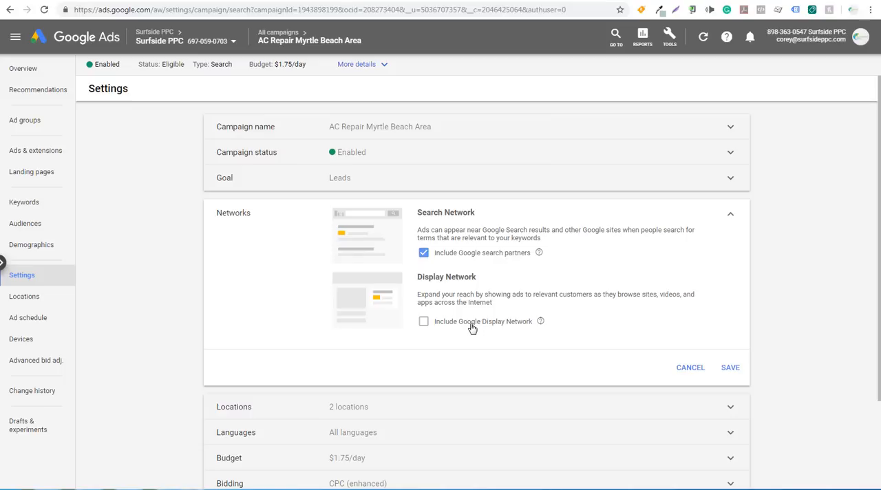
pyautogui.click(729, 369)
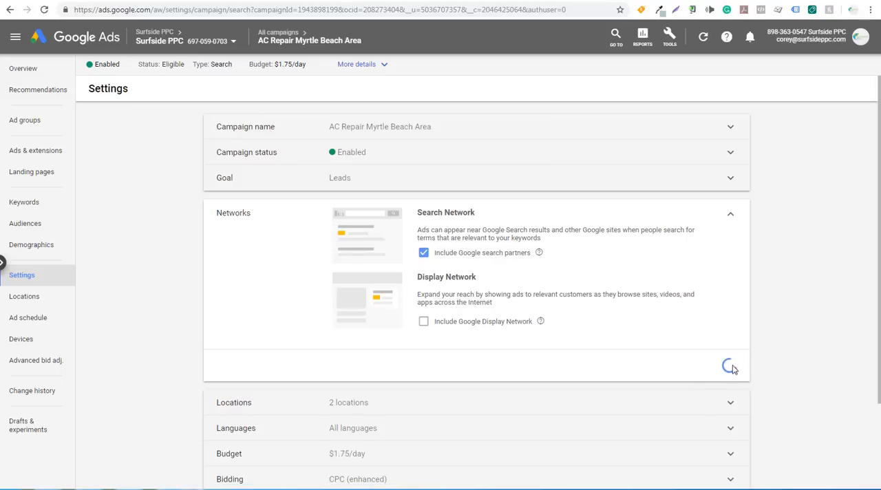
# In the campaign's location options, set the target to "People in your targeted locations".
pyautogui.click(458, 233)
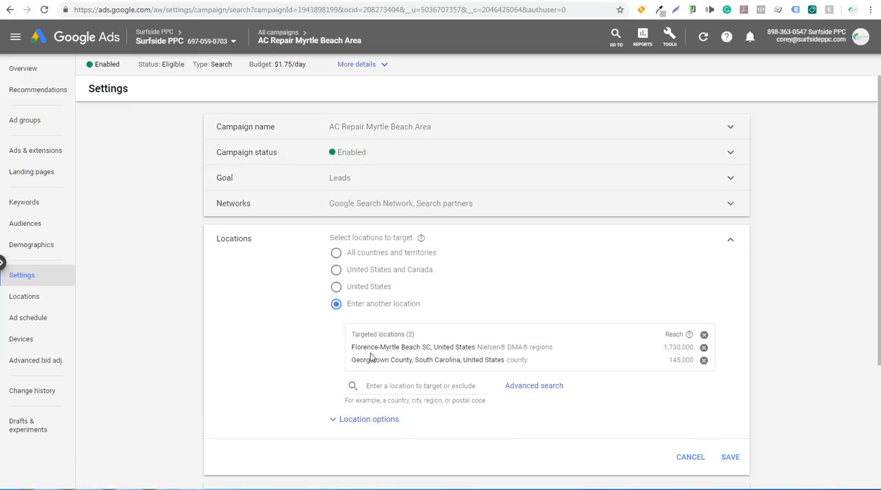
pyautogui.click(366, 419)
pyautogui.scroll(-3, 247, 333)
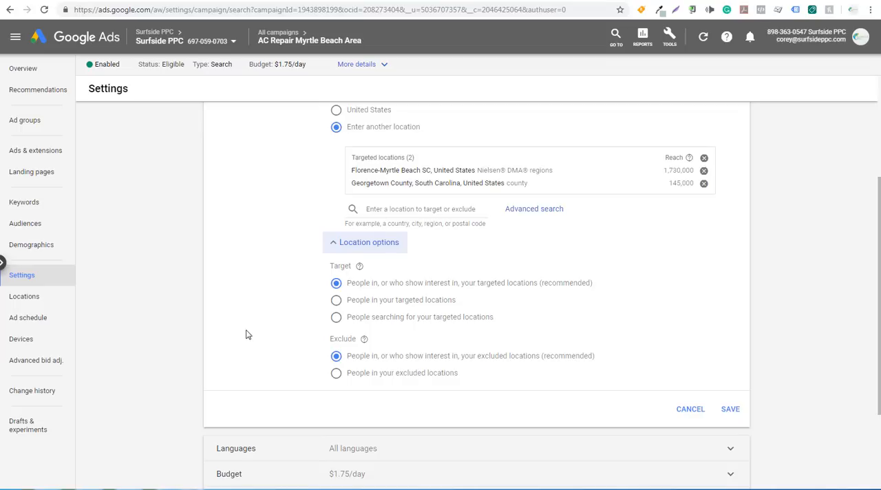
pyautogui.click(336, 300)
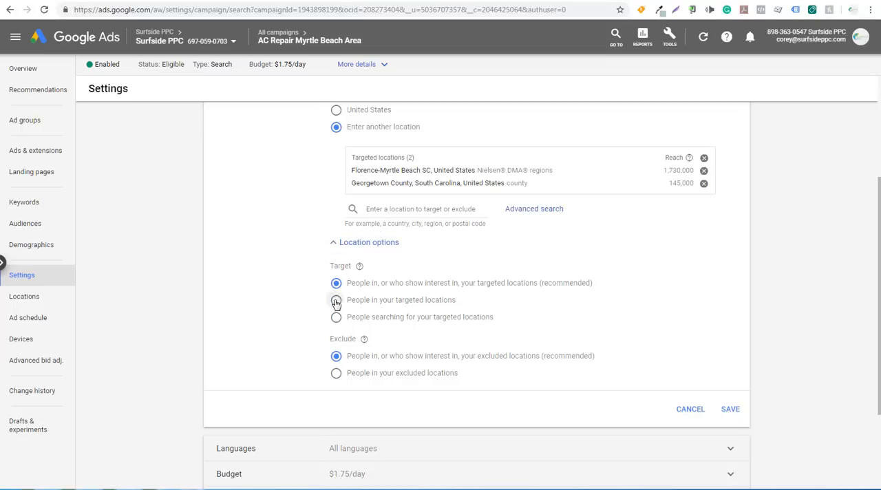
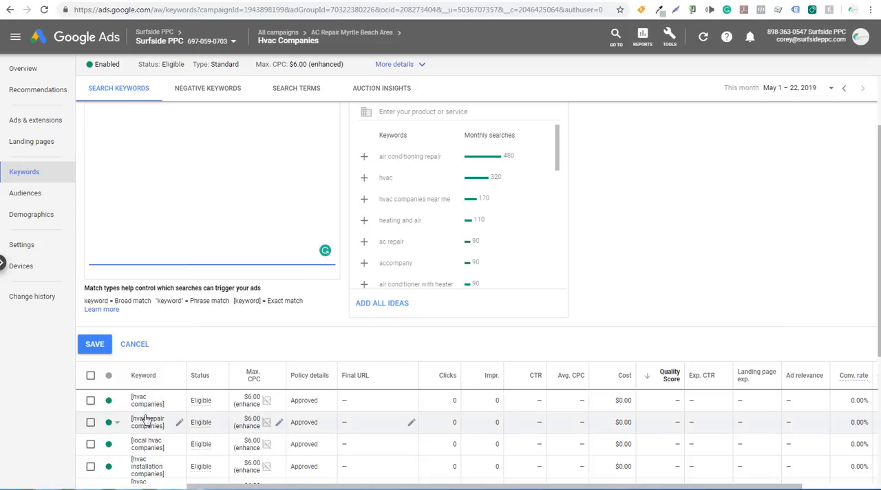
# Enter +hvac +companies as a new keyword for the Hvac Companies ad group, checking it against the existing exact-match keywords.
pyautogui.scroll(-3, 169, 446)
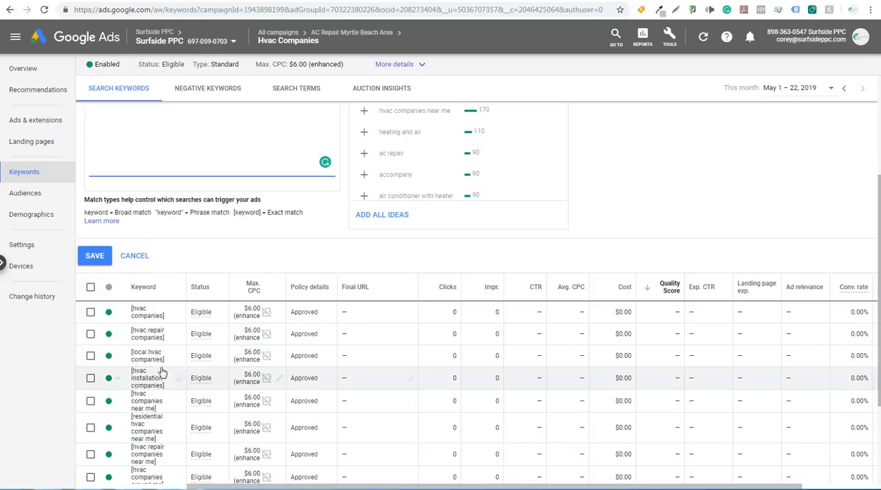
pyautogui.scroll(4, 158, 397)
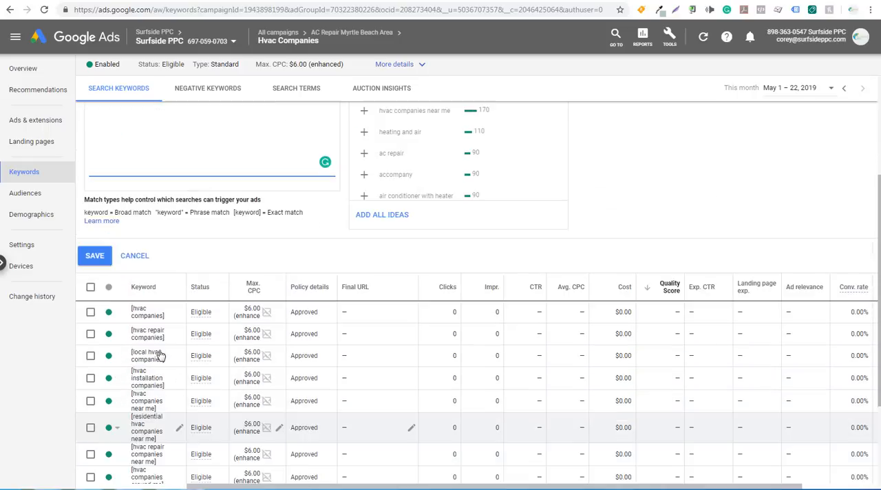
pyautogui.write('+hvac +companies')
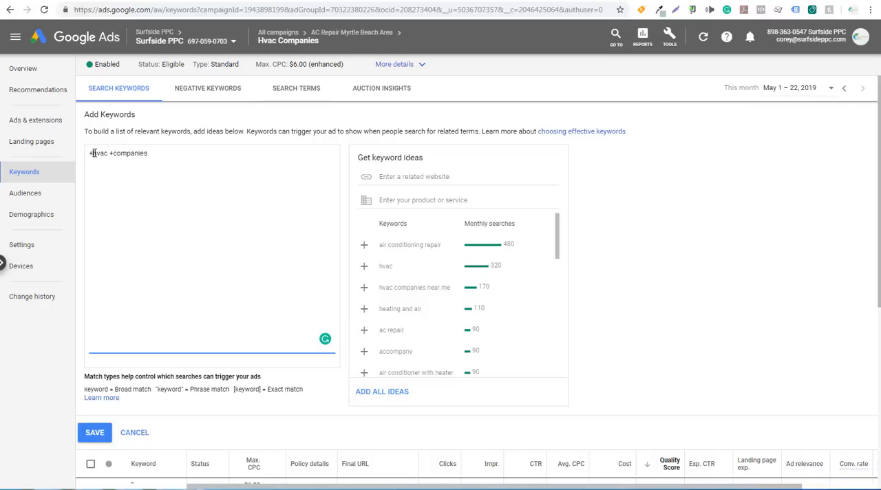
pyautogui.moveTo(98, 152); pyautogui.dragTo(146, 153)
pyautogui.click(173, 157)
pyautogui.scroll(-2, 203, 207)
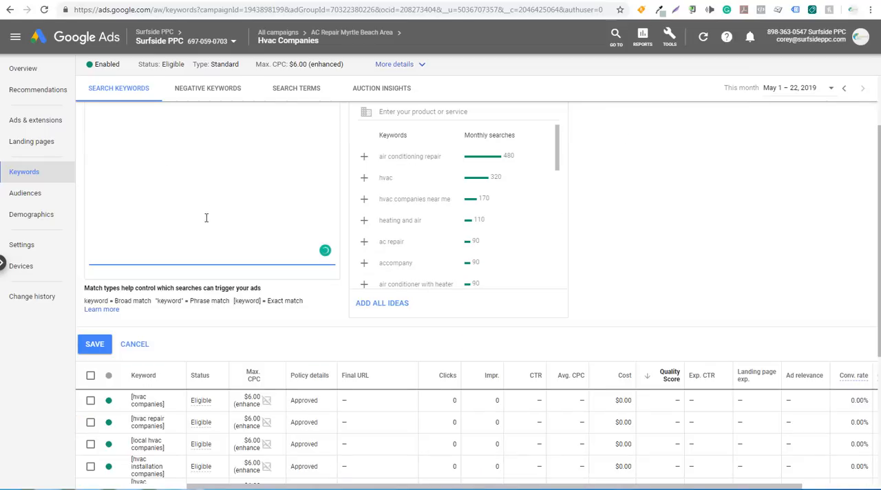
pyautogui.scroll(-2, 208, 252)
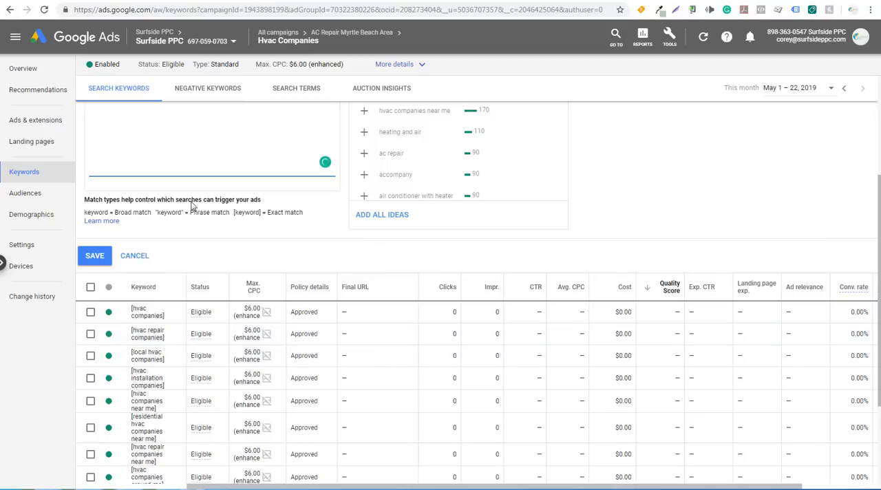
pyautogui.scroll(2, 186, 200)
pyautogui.scroll(2, 177, 198)
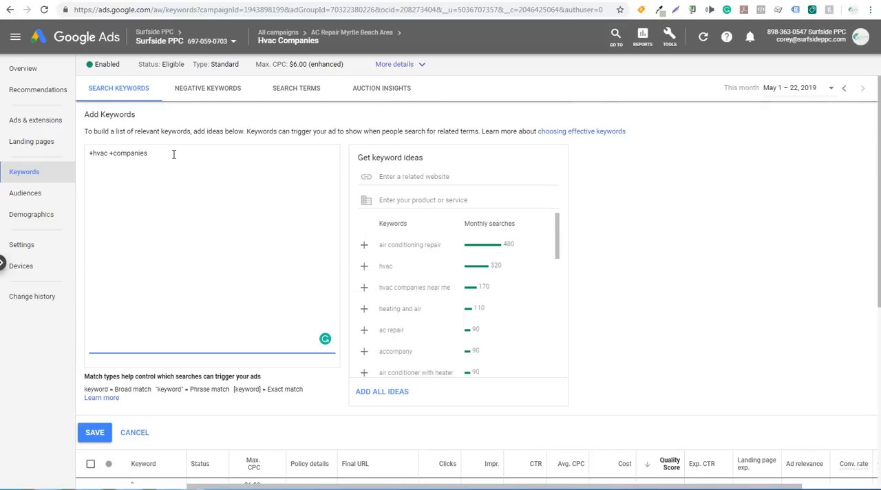
pyautogui.write('hvac repair companies')
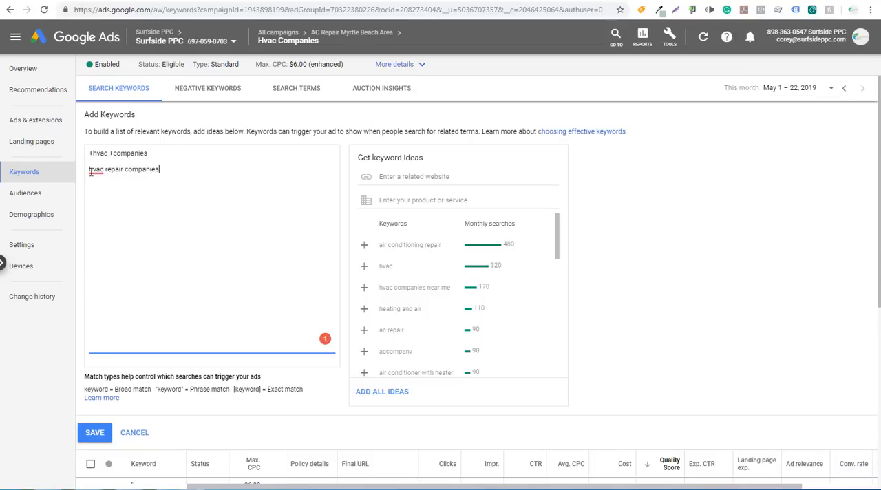
pyautogui.moveTo(92, 170)
pyautogui.moveTo(150, 157); pyautogui.dragTo(84, 158)
pyautogui.click(116, 154)
pyautogui.moveTo(177, 173); pyautogui.dragTo(86, 174)
pyautogui.press('BackSpace')
# Save the +hvac +companies keyword and give it a manual bid of $5.50.
pyautogui.click(97, 433)
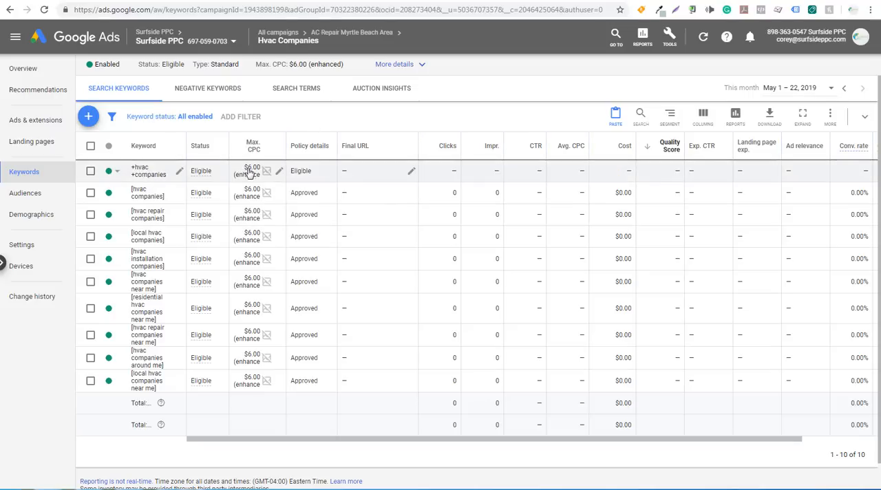
pyautogui.click(279, 171)
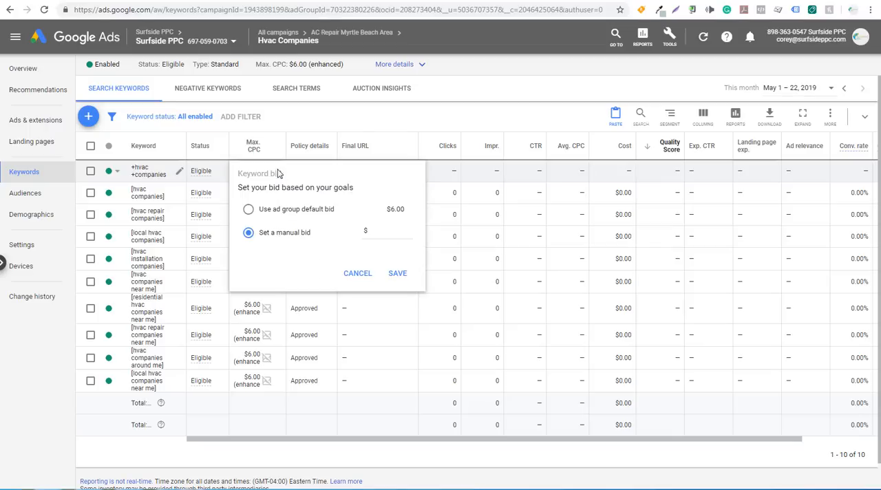
pyautogui.click(387, 230)
pyautogui.click(404, 274)
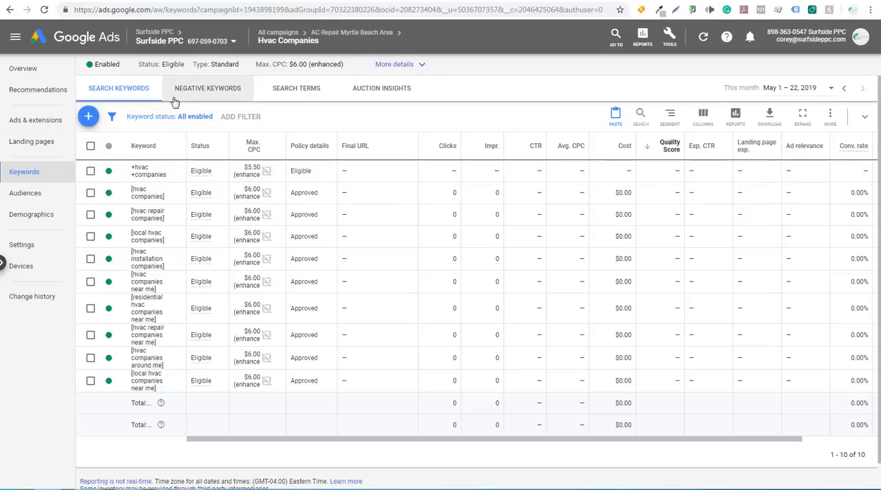
# Return to the AC Repair Myrtle Beach Area campaign and open its list of ad groups.
pyautogui.moveTo(316, 48)
pyautogui.click(360, 70)
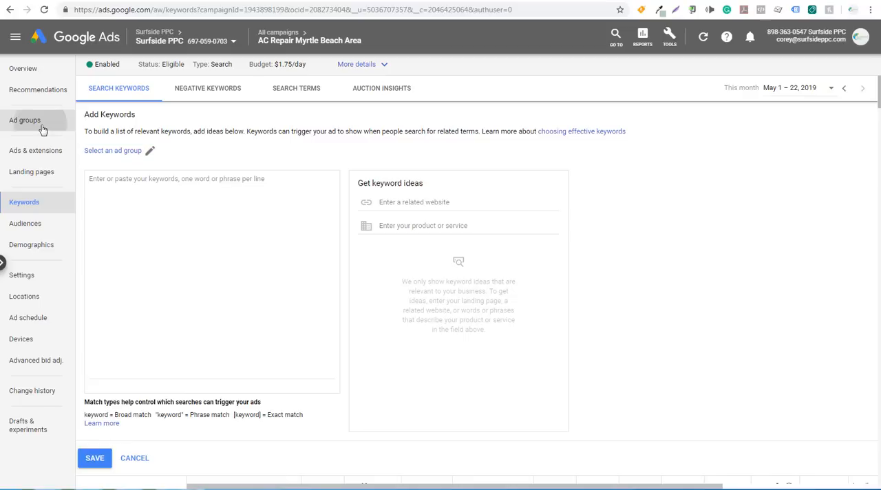
pyautogui.click(41, 128)
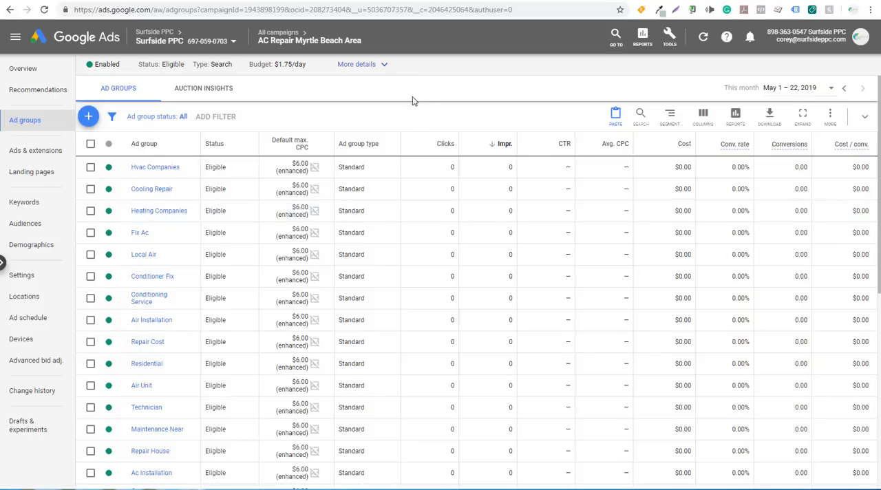
# Check the provided keywords and related ideas in the keyword plan, then return to the campaign's ad groups.
pyautogui.click(318, 2)
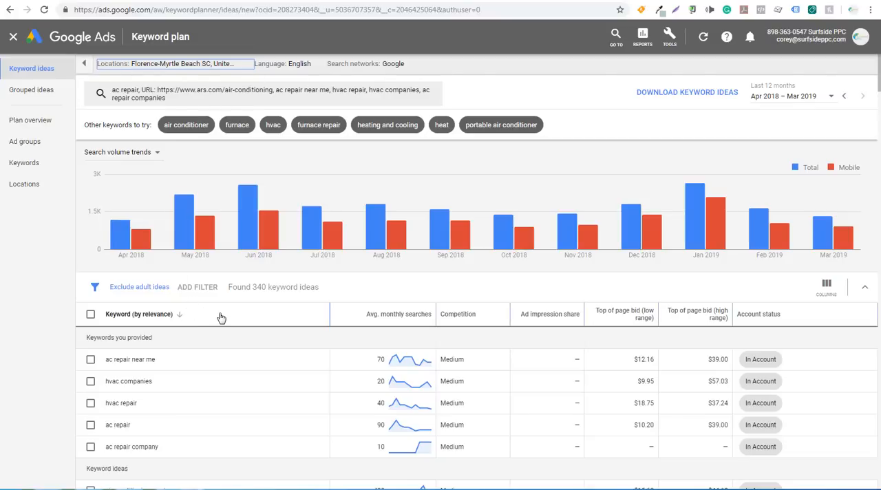
pyautogui.scroll(-3, 221, 317)
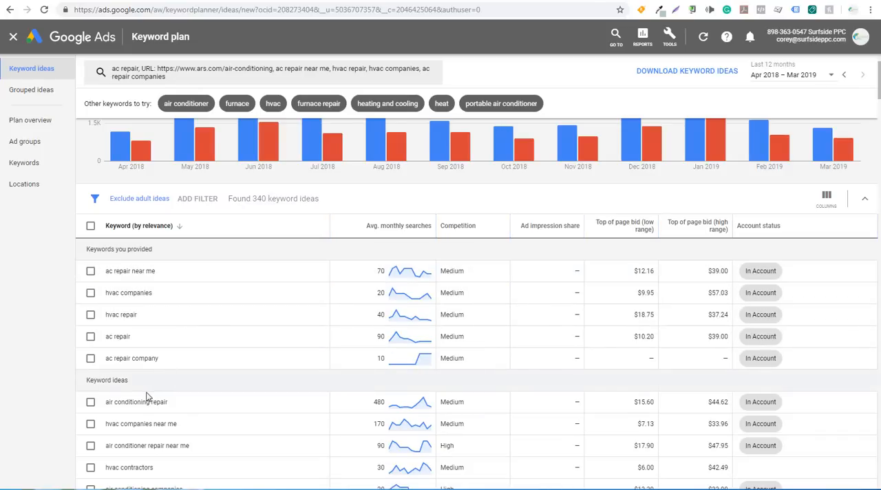
pyautogui.click(420, 0)
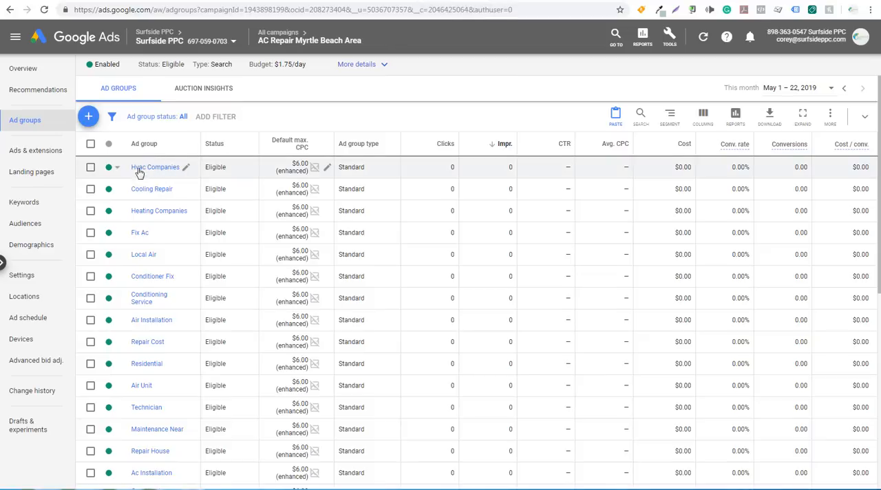
# Add the modified broad match keyword +ac +repair +near +me to the Ac Near ad group and save it.
pyautogui.scroll(-5, 197, 234)
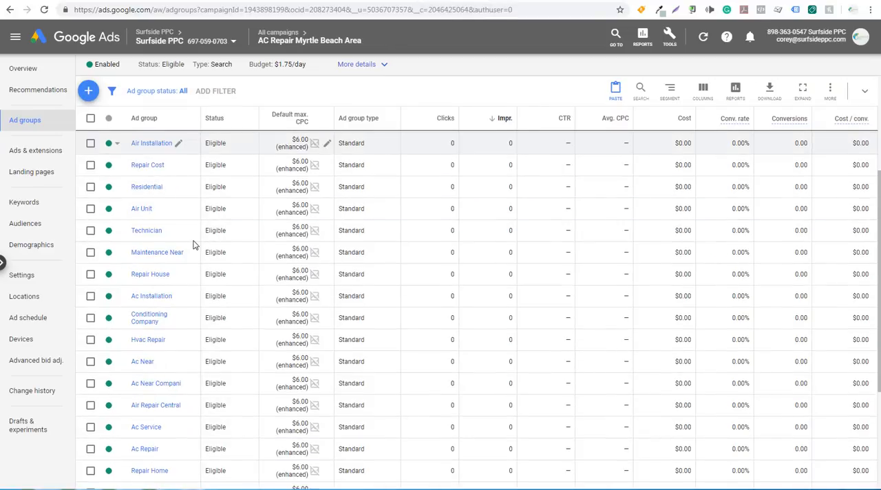
pyautogui.click(141, 362)
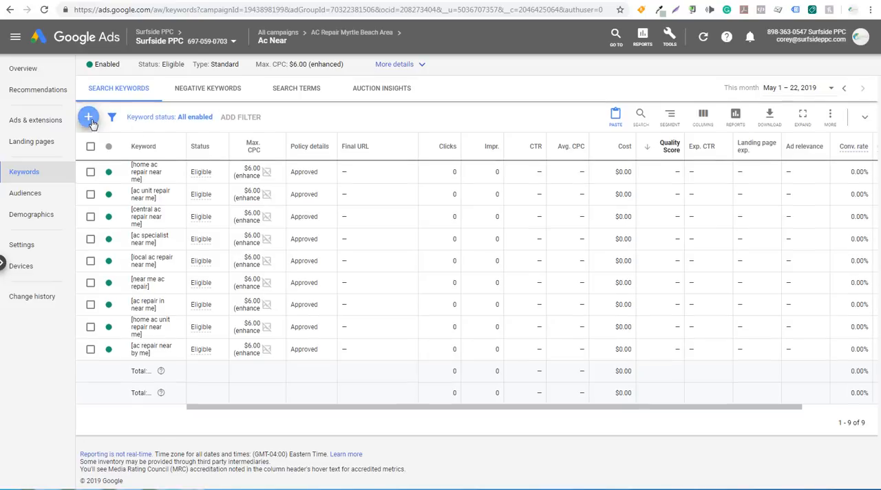
pyautogui.click(87, 114)
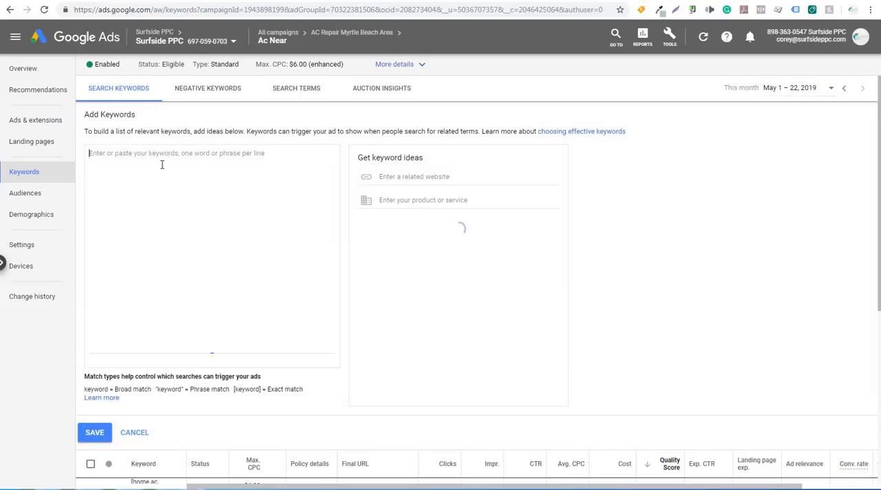
pyautogui.write('+ac +')
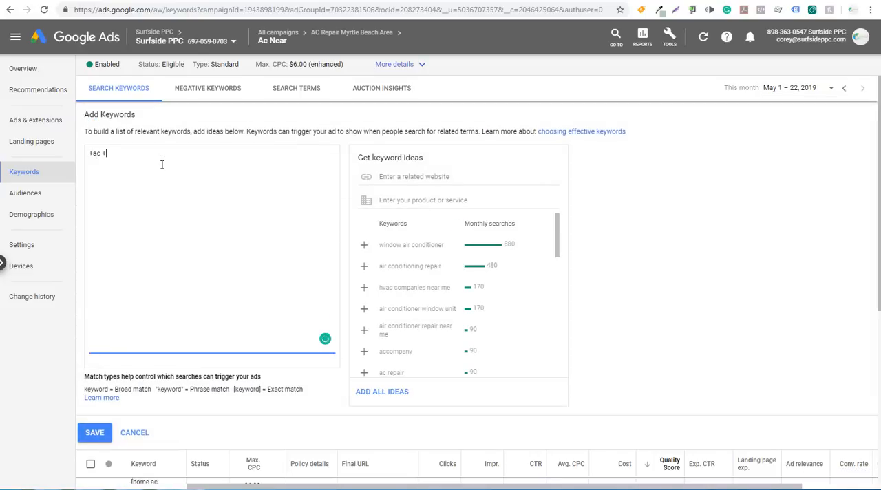
pyautogui.click(243, 135)
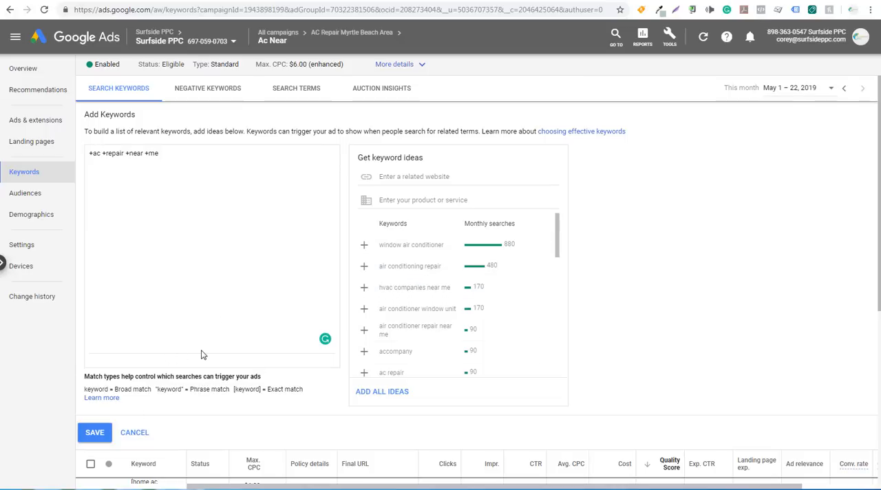
pyautogui.click(97, 432)
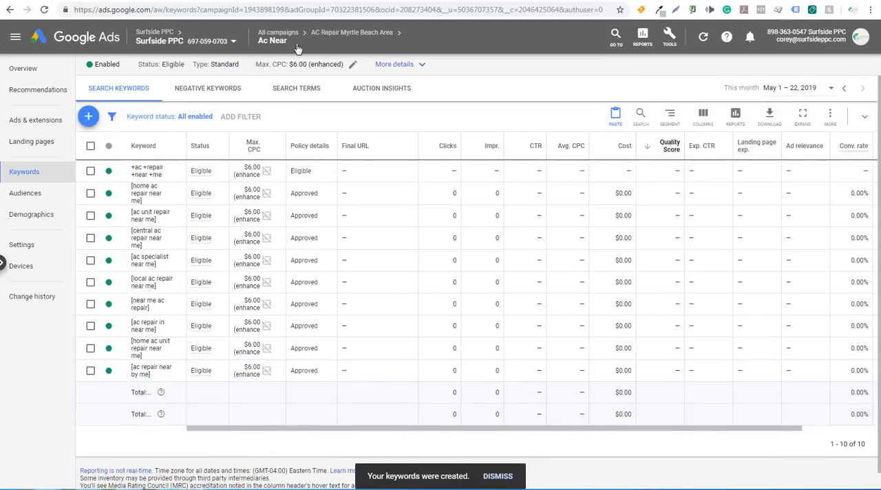
# Add the modified broad match keyword +ac +repair to the campaign's Ac Repair ad group and save it.
pyautogui.click(353, 34)
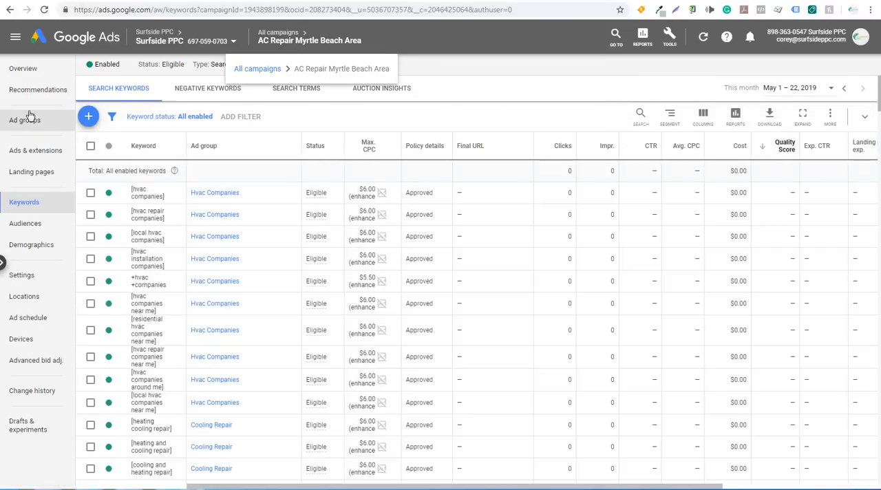
pyautogui.click(24, 119)
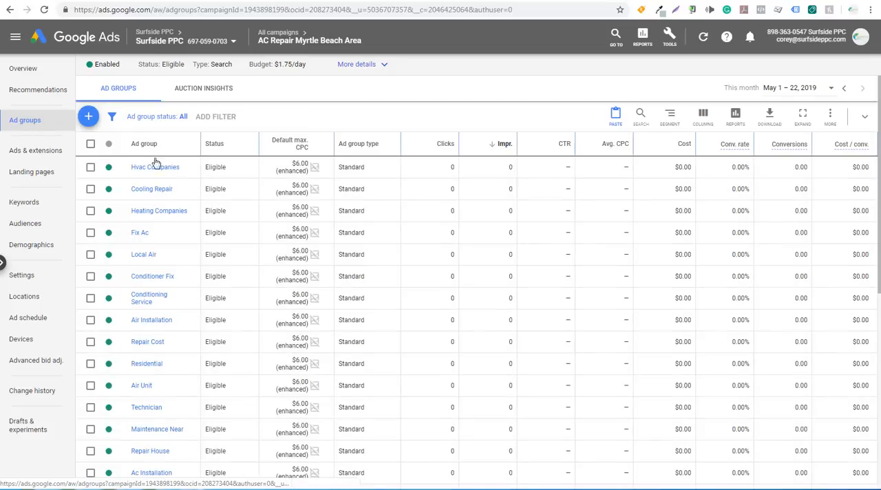
pyautogui.scroll(-4, 203, 256)
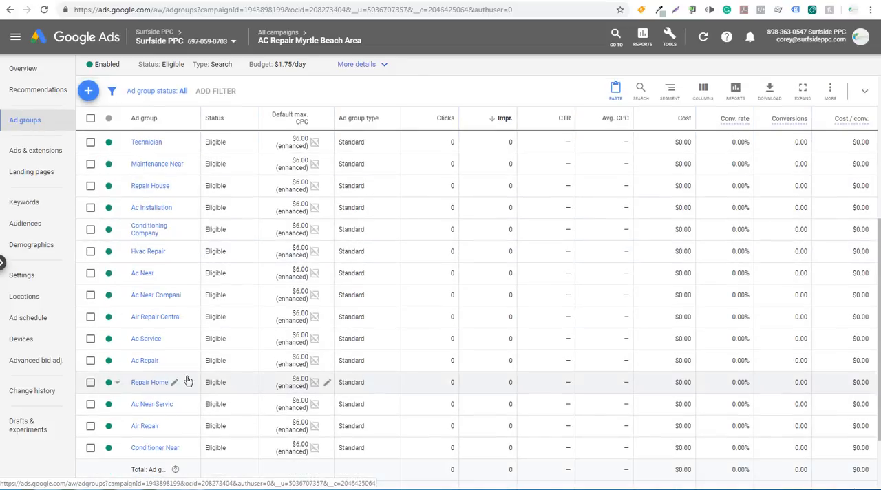
pyautogui.click(142, 363)
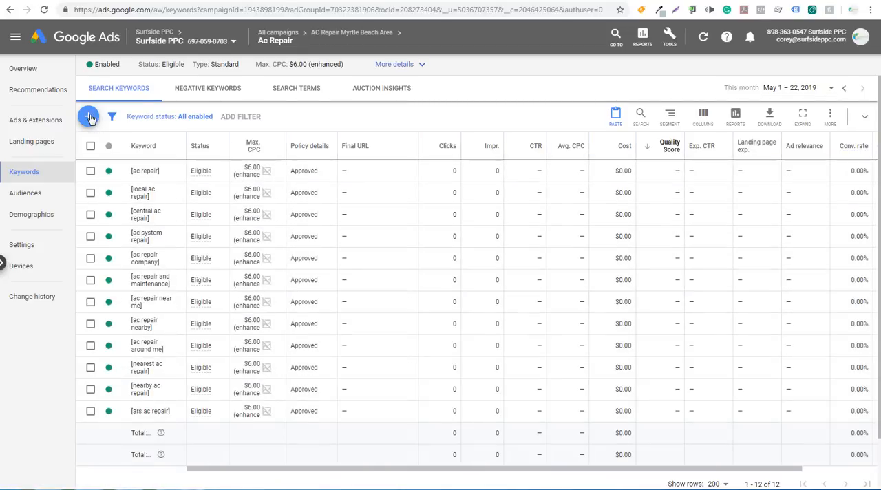
pyautogui.click(89, 117)
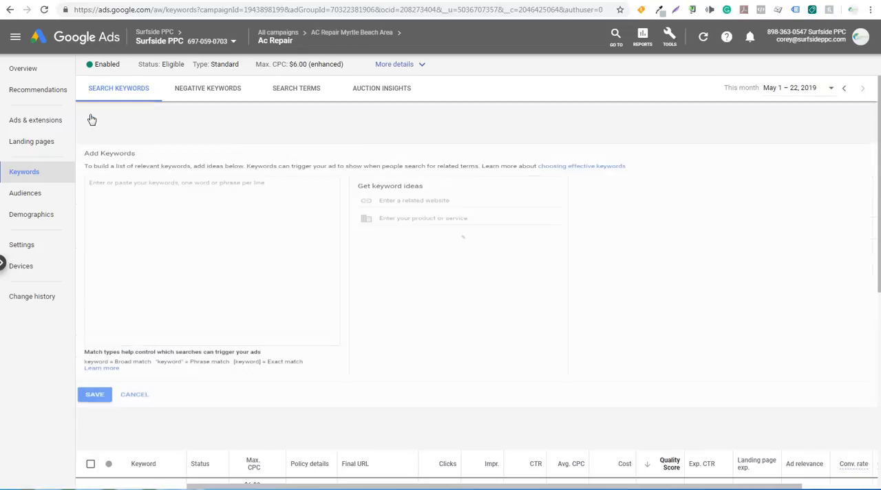
pyautogui.write('+ac +repair')
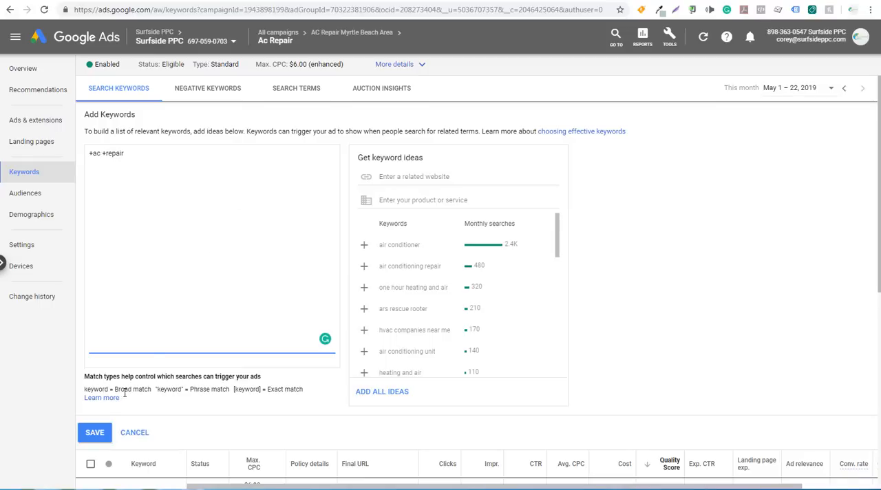
pyautogui.click(93, 431)
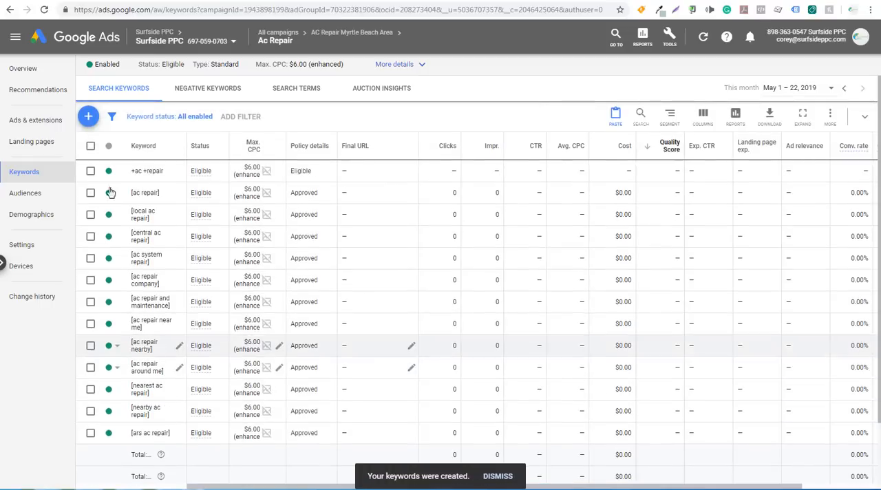
# Add the modified broad match keyword +air +conditioning +repair to the campaign's Air Repair ad group and save it.
pyautogui.click(349, 33)
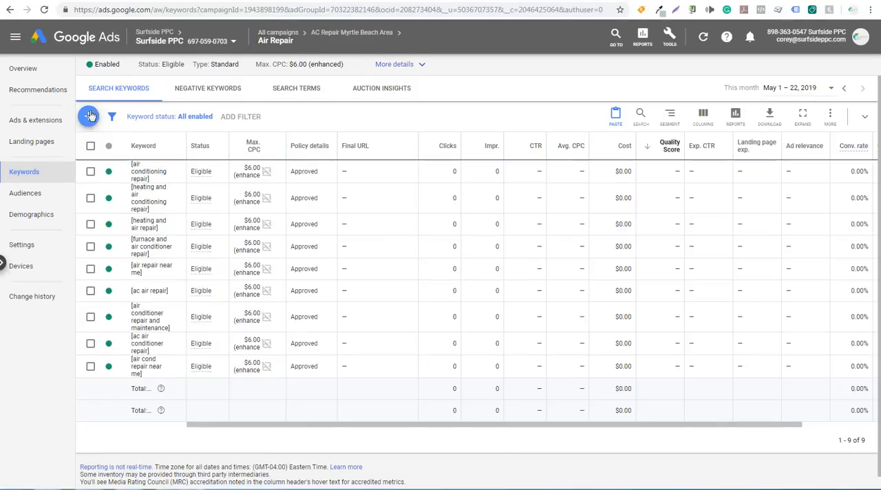
pyautogui.click(91, 116)
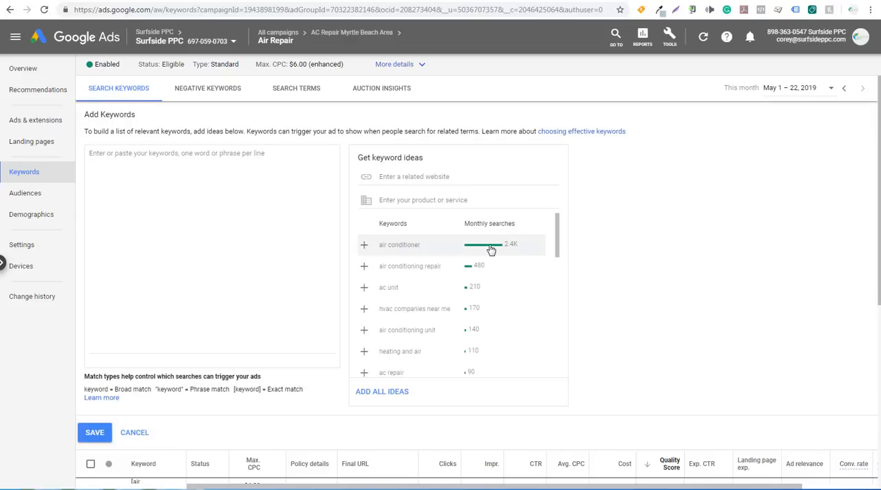
pyautogui.click(282, 229)
pyautogui.write('+air +conditioning +rep')
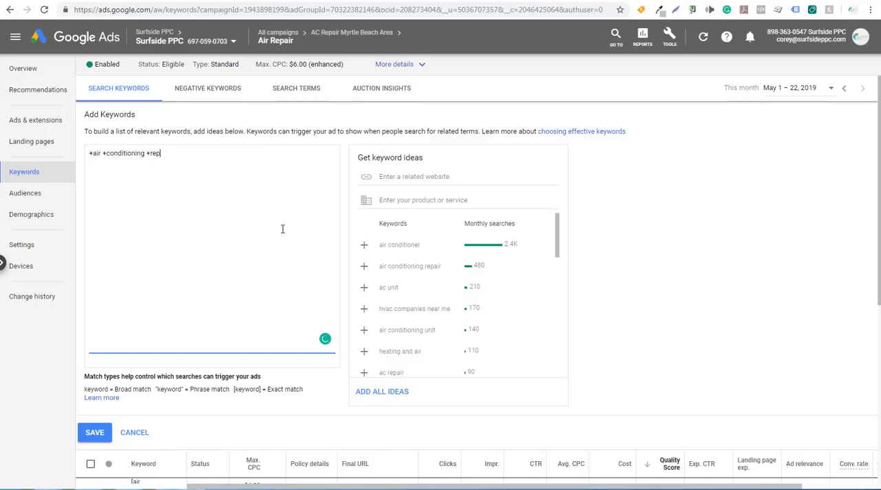
pyautogui.click(90, 431)
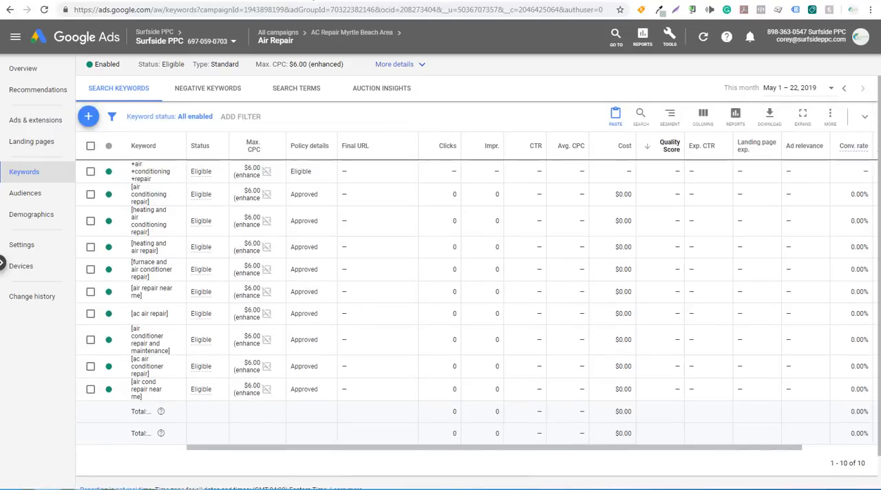
# Review the keyword plan's ideas again and go back to the AC Repair Myrtle Beach Area campaign's keywords.
pyautogui.click(298, 1)
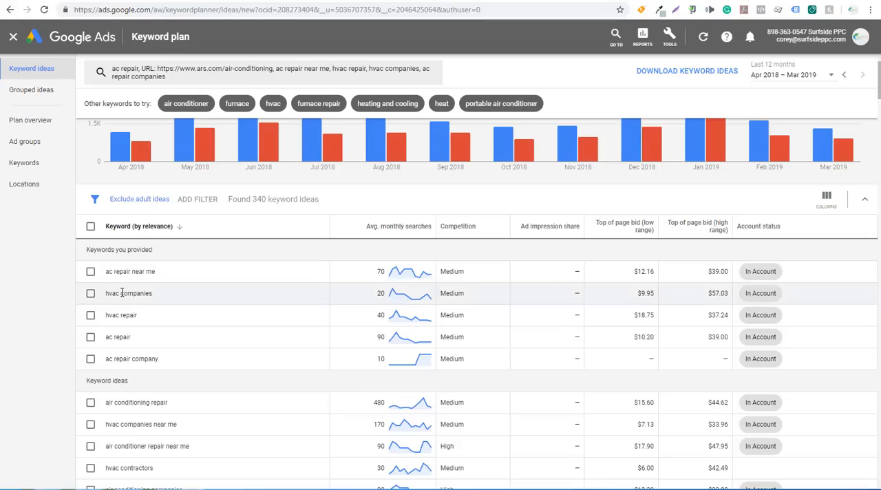
pyautogui.scroll(-1, 141, 337)
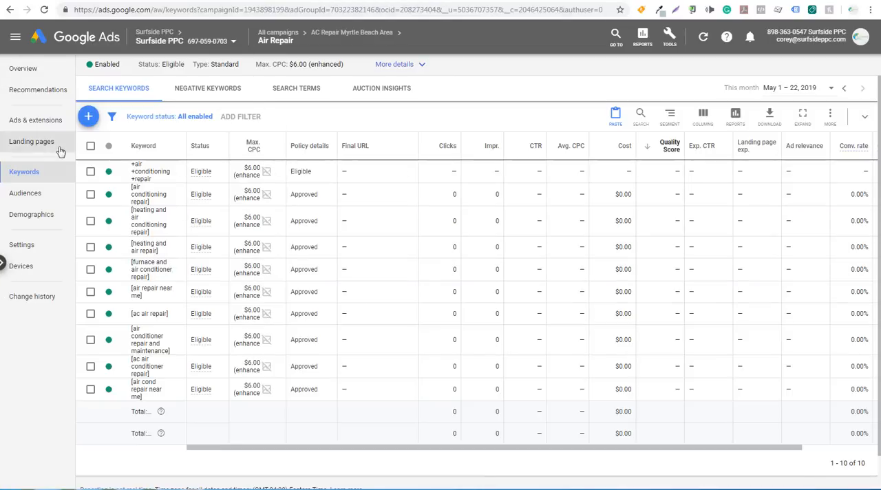
pyautogui.click(354, 33)
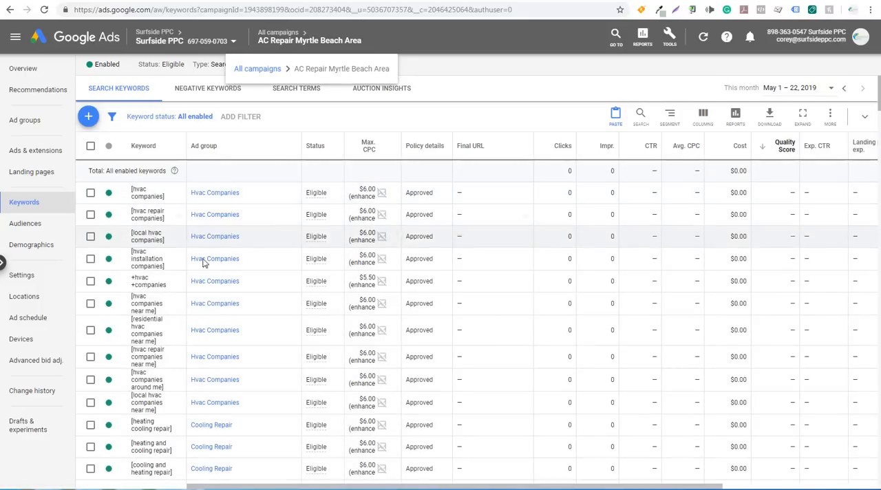
# Add the modified broad match keyword +cooling +repair to the Cooling Repair ad group and save it.
pyautogui.scroll(-2, 172, 293)
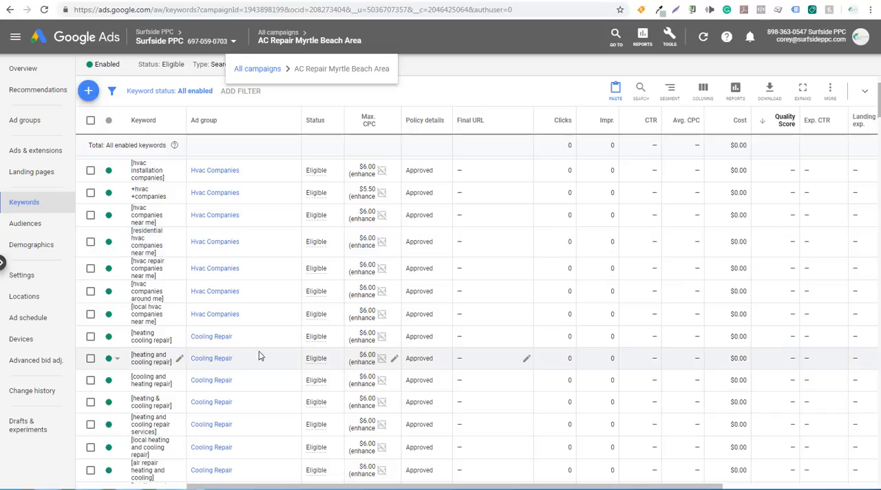
pyautogui.click(88, 91)
pyautogui.scroll(-3, 481, 280)
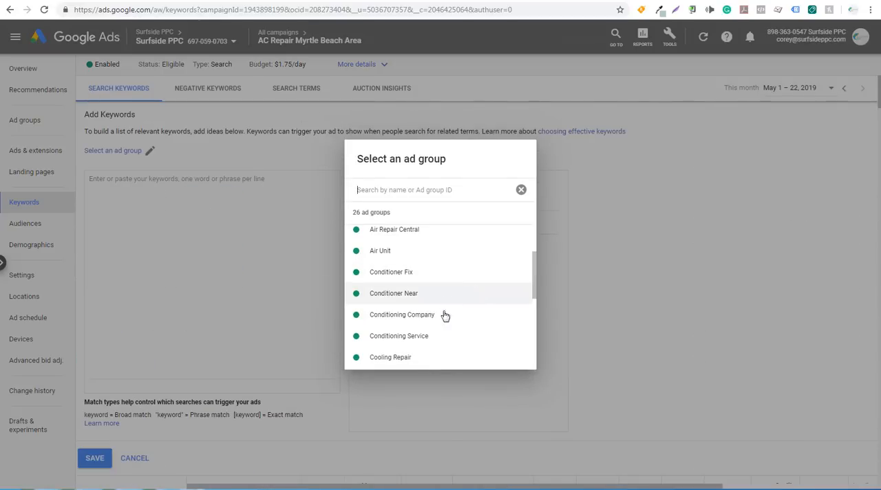
pyautogui.click(410, 357)
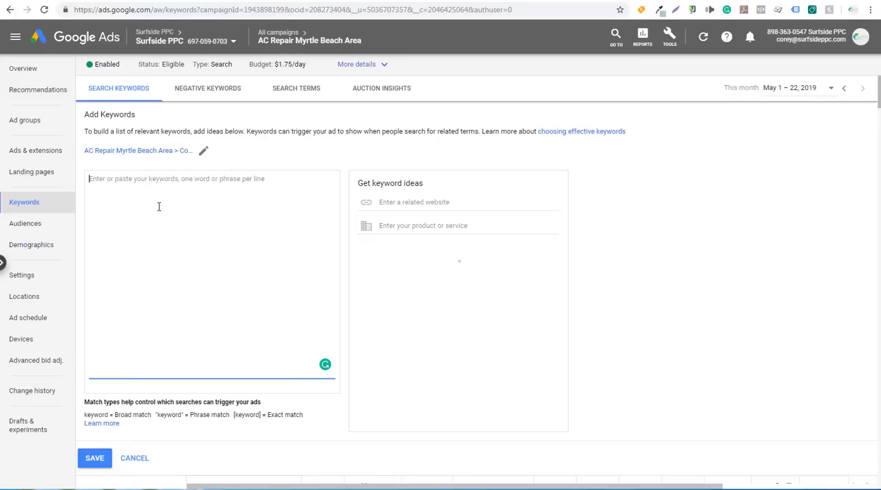
pyautogui.write('+cooling +repair')
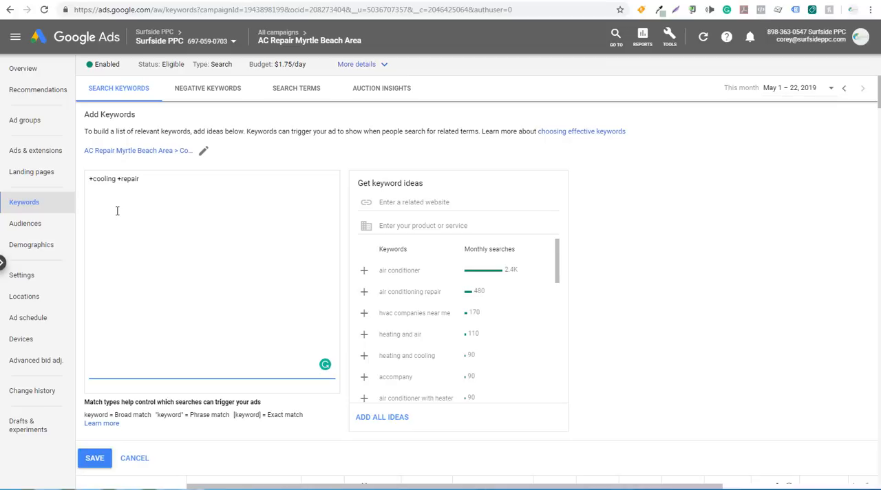
pyautogui.click(96, 459)
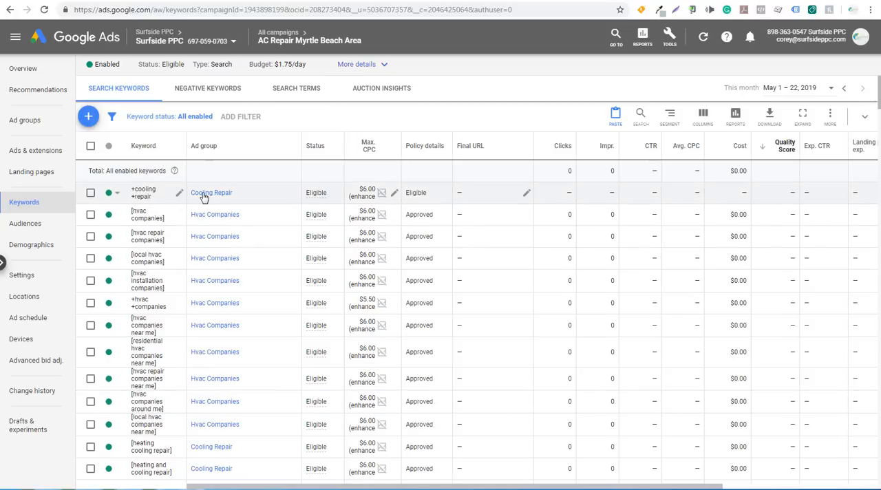
# Add the modified broad match keyword +ac +fix to the Fix Ac ad group and save it.
pyautogui.scroll(-2, 219, 246)
pyautogui.scroll(-4, 219, 247)
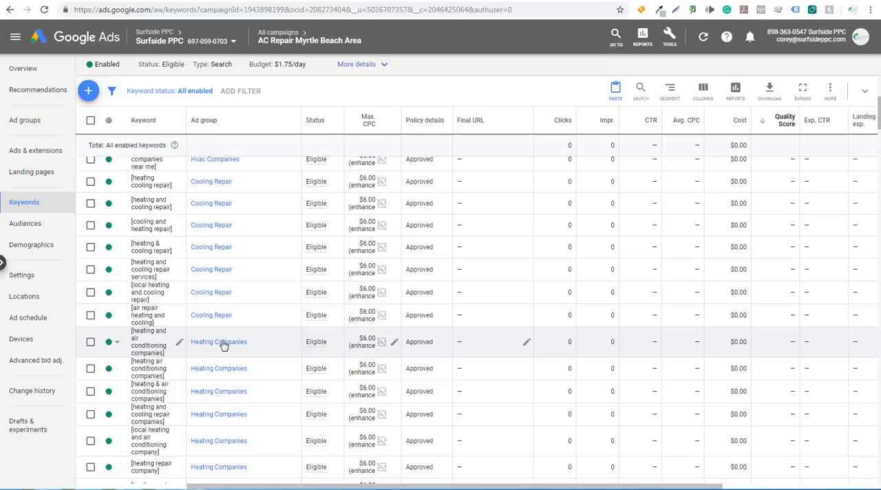
pyautogui.scroll(-6, 240, 348)
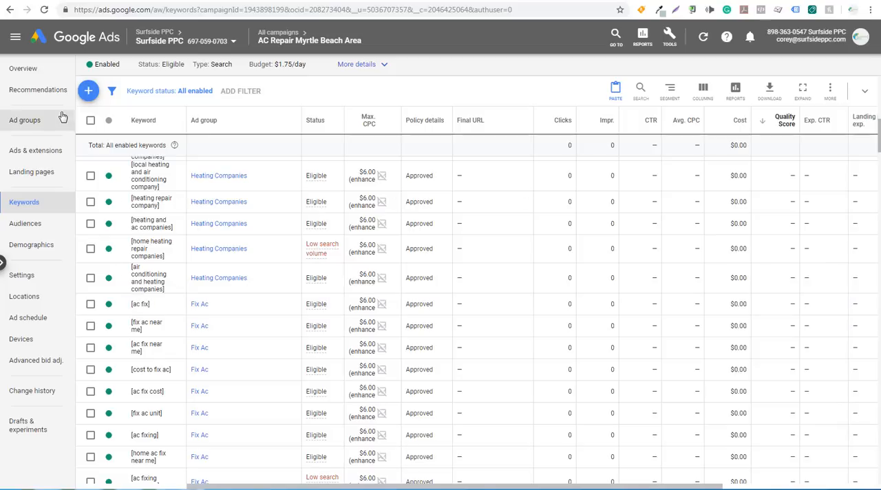
pyautogui.click(88, 90)
pyautogui.scroll(-5, 356, 260)
pyautogui.click(393, 237)
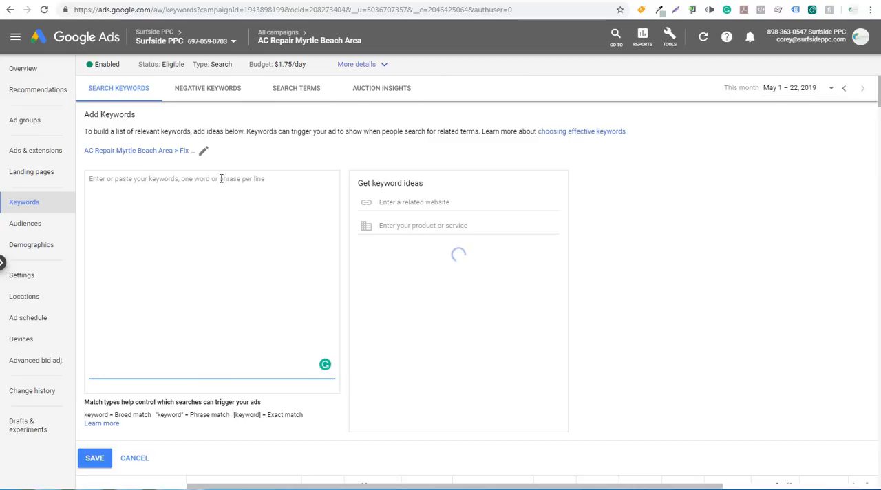
pyautogui.write('+ac +fi')
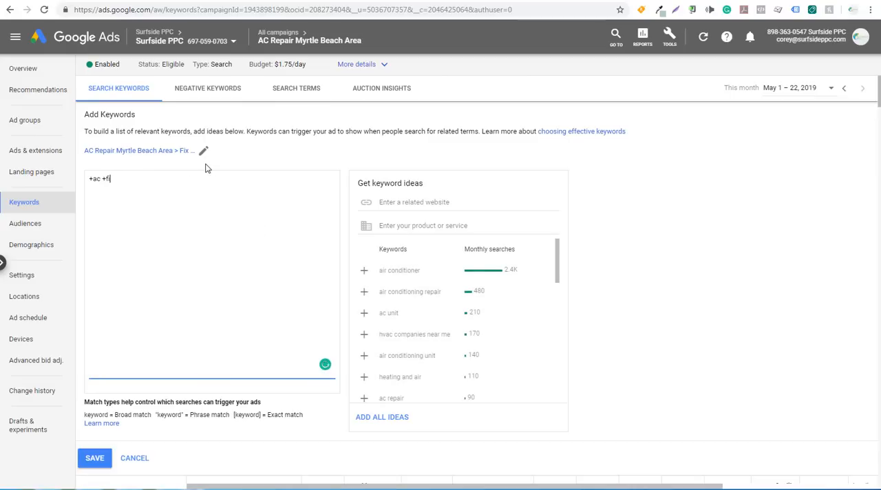
pyautogui.write('x')
pyautogui.click(102, 454)
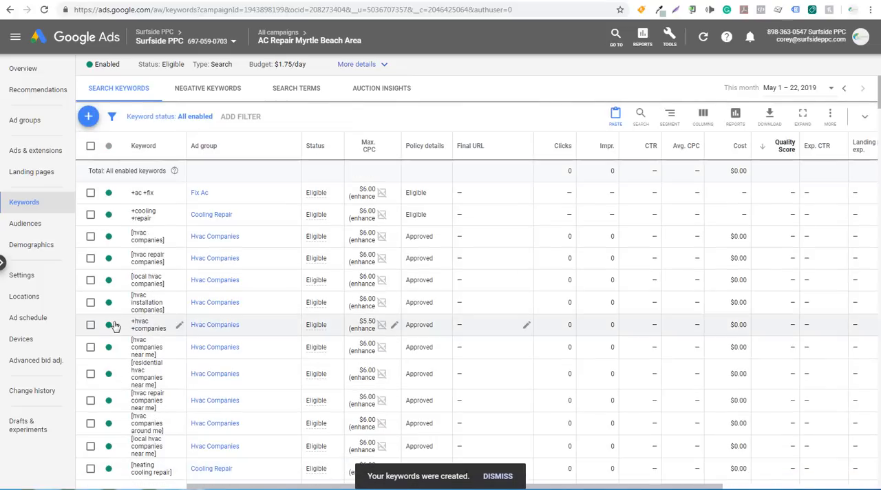
# Add the modified broad match keyword +fix +air +conditioner to the Conditioner Fix ad group and save it.
pyautogui.scroll(-10, 169, 291)
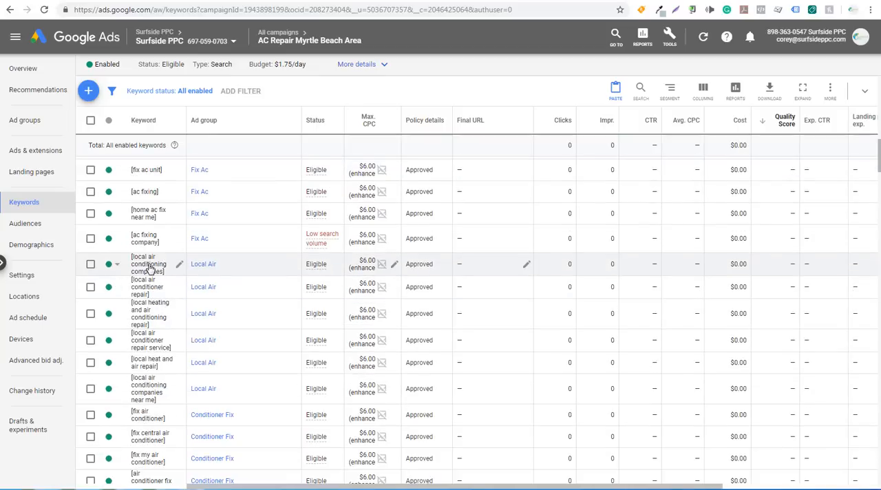
pyautogui.scroll(-3, 148, 268)
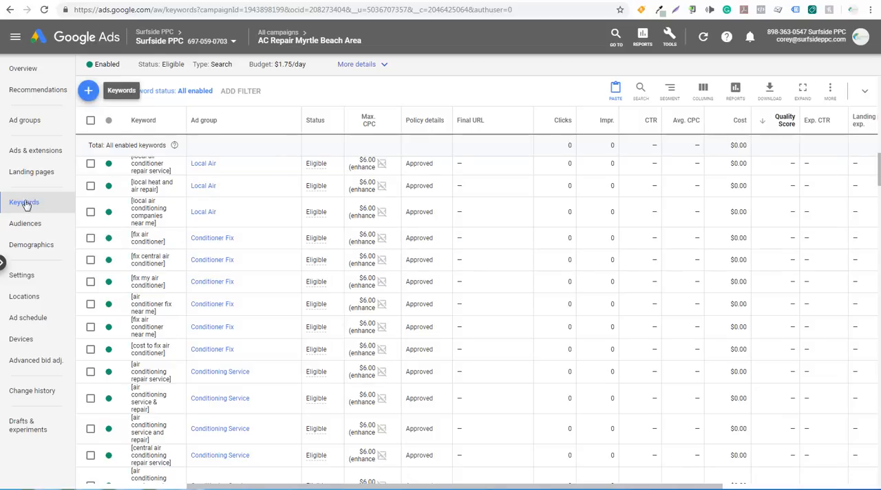
pyautogui.click(88, 92)
pyautogui.scroll(-5, 446, 246)
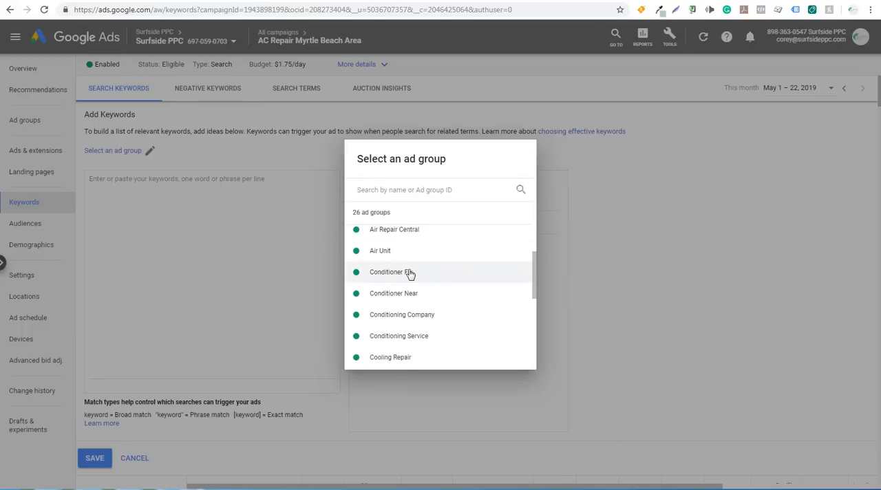
pyautogui.click(409, 272)
pyautogui.write('+fix')
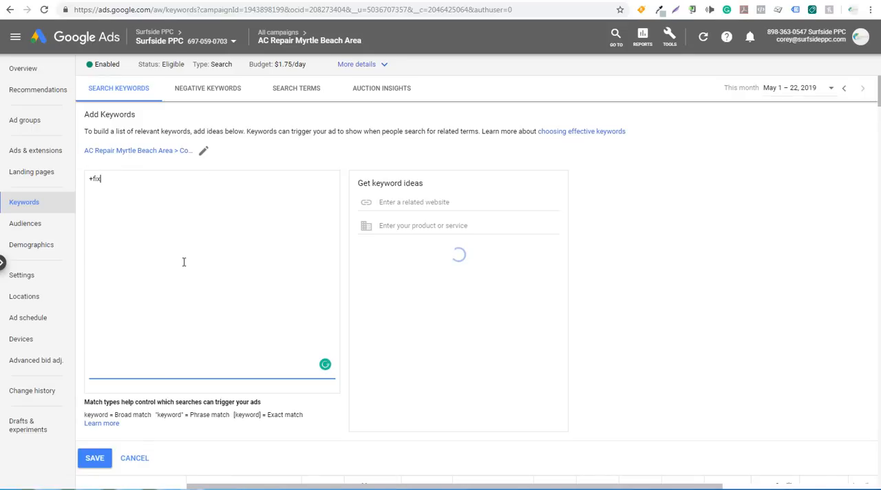
pyautogui.write(' +air +conditioner')
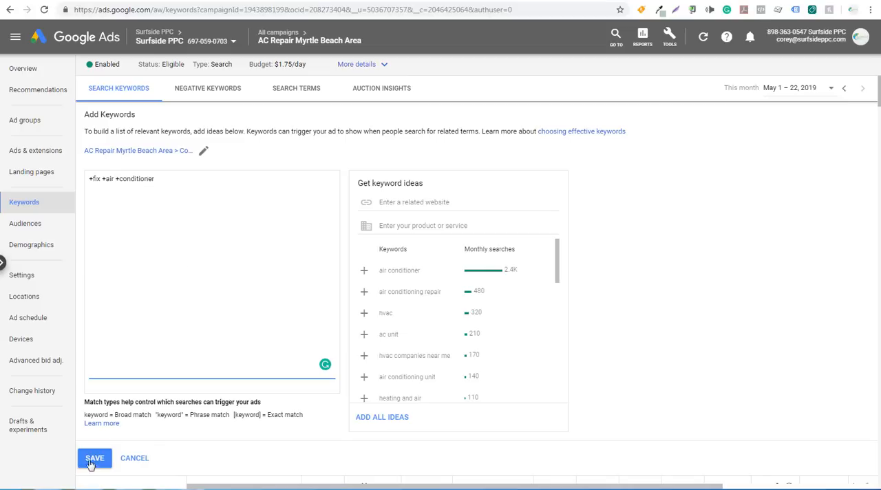
pyautogui.click(94, 459)
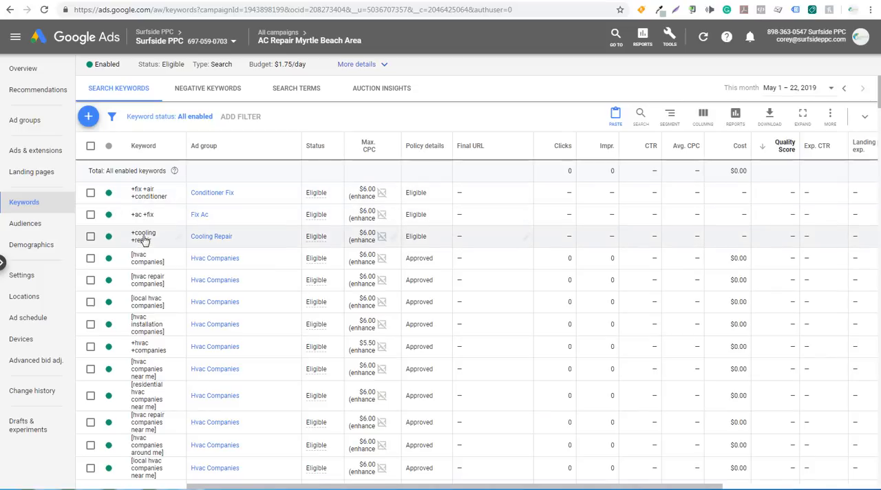
# Set manual max. CPC bids of $5.50 for the keywords +cooling +repair, +ac +fix and +fix +air +conditioner.
pyautogui.click(395, 237)
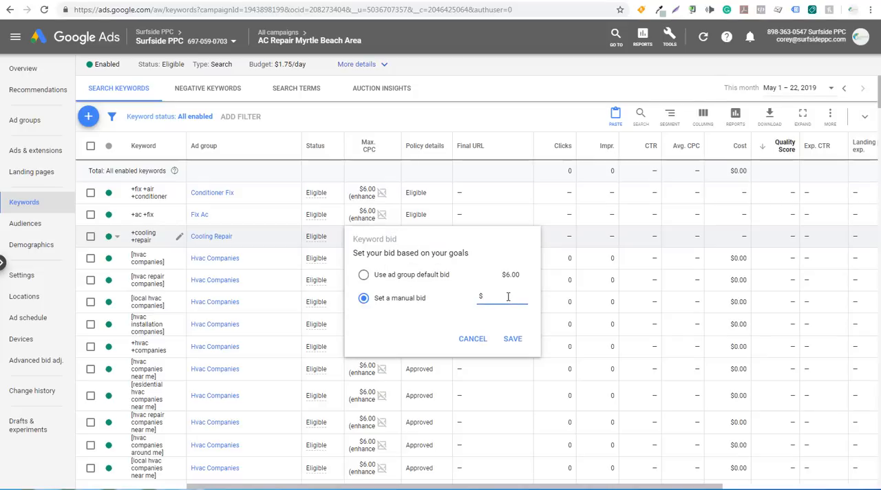
pyautogui.click(513, 338)
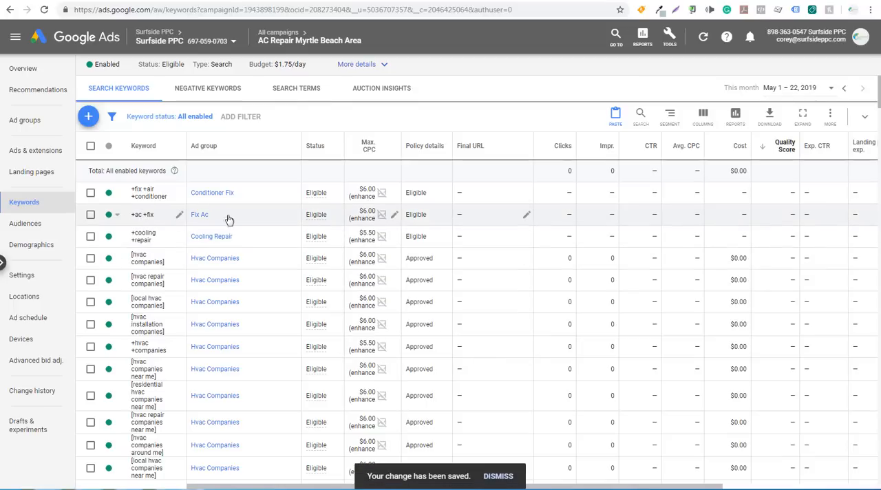
pyautogui.click(394, 215)
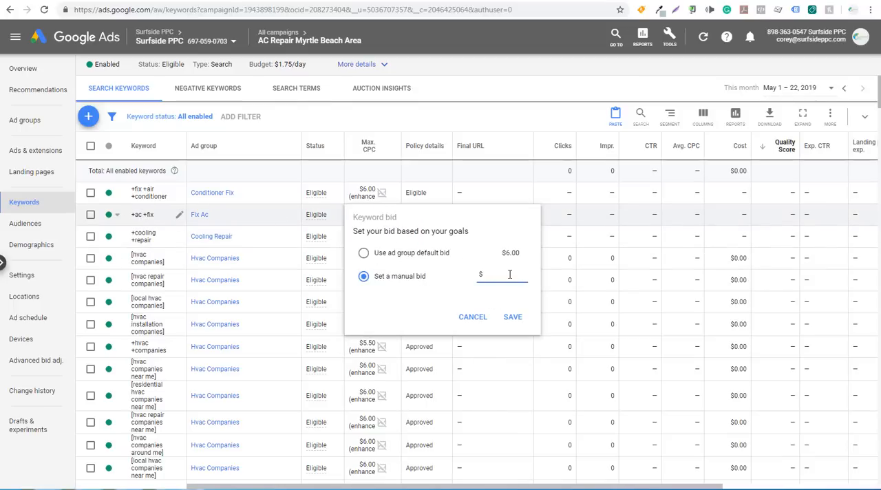
pyautogui.click(512, 318)
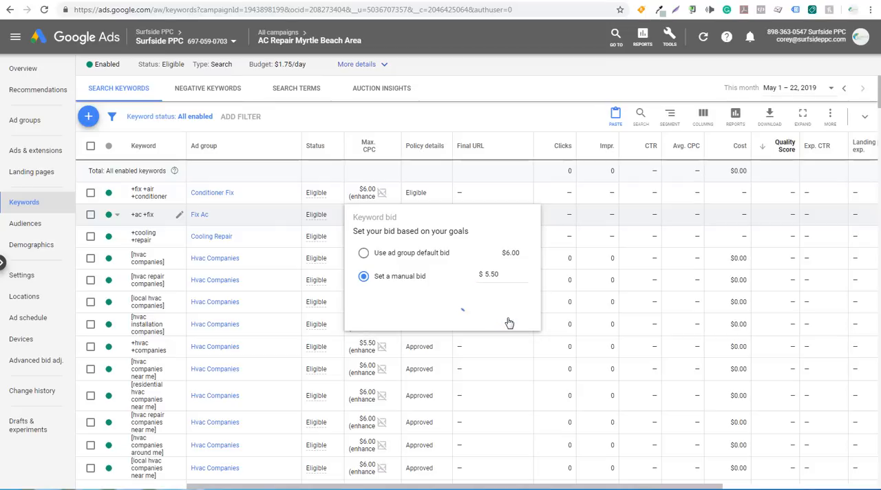
pyautogui.click(393, 192)
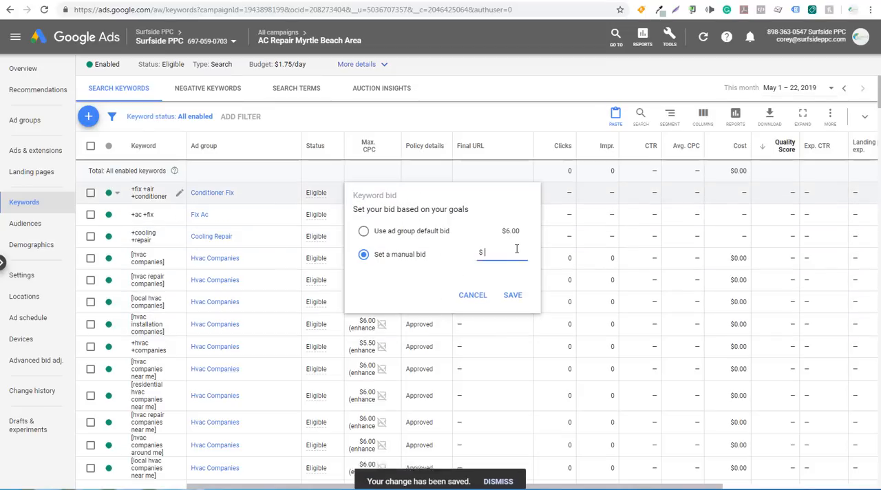
pyautogui.click(512, 296)
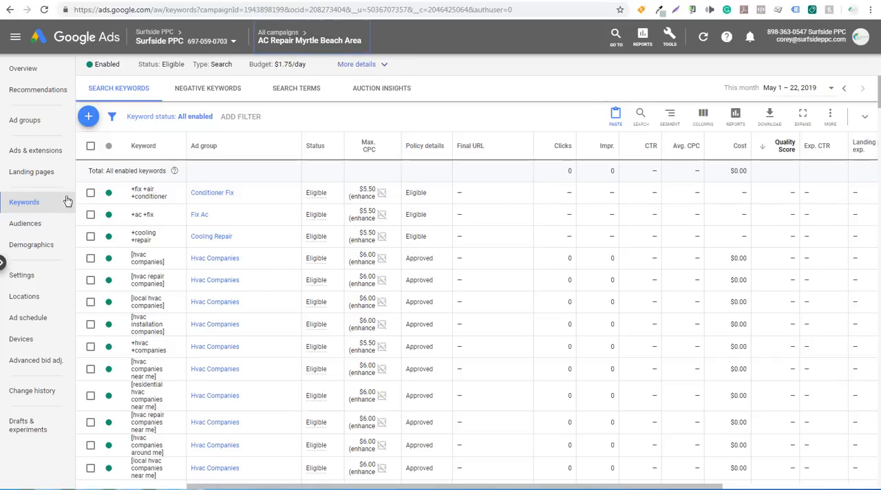
# Increase the max. CPC bids of all listed keywords by 20% with an upper bid limit of $8.00, and clear the selection.
pyautogui.click(91, 146)
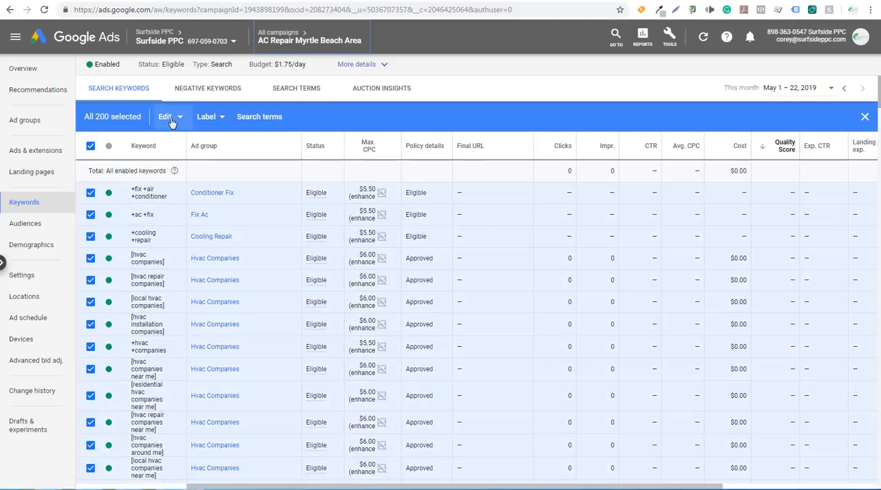
pyautogui.click(171, 118)
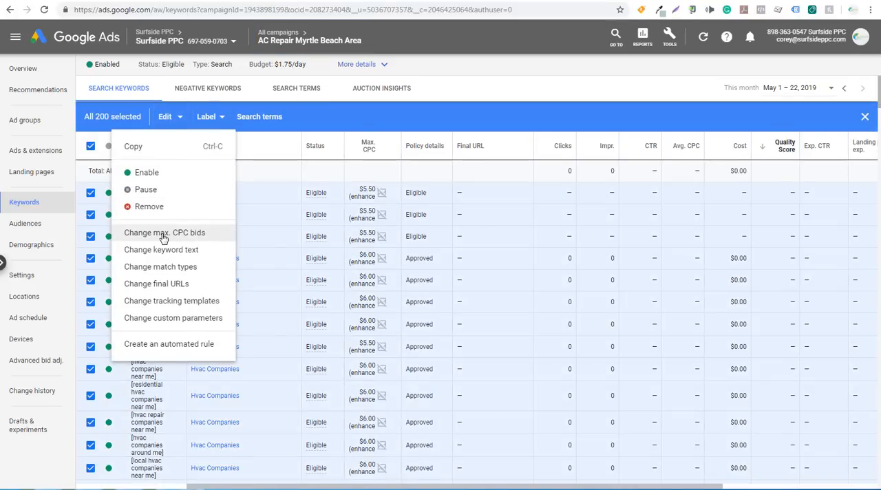
pyautogui.click(163, 233)
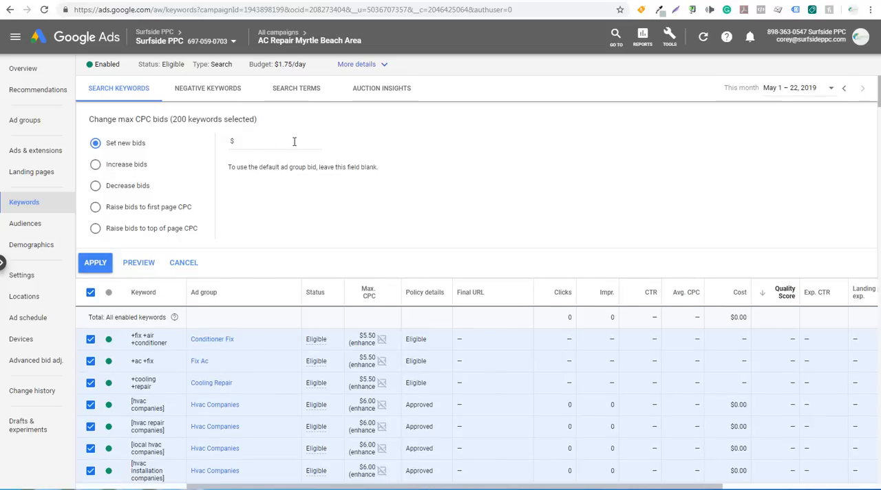
pyautogui.click(96, 164)
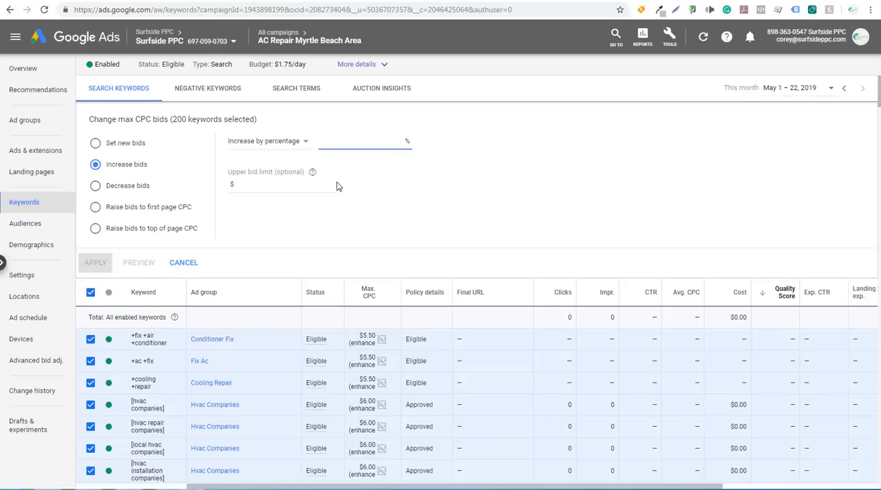
pyautogui.click(289, 185)
pyautogui.write('8.00')
pyautogui.click(360, 146)
pyautogui.write('20')
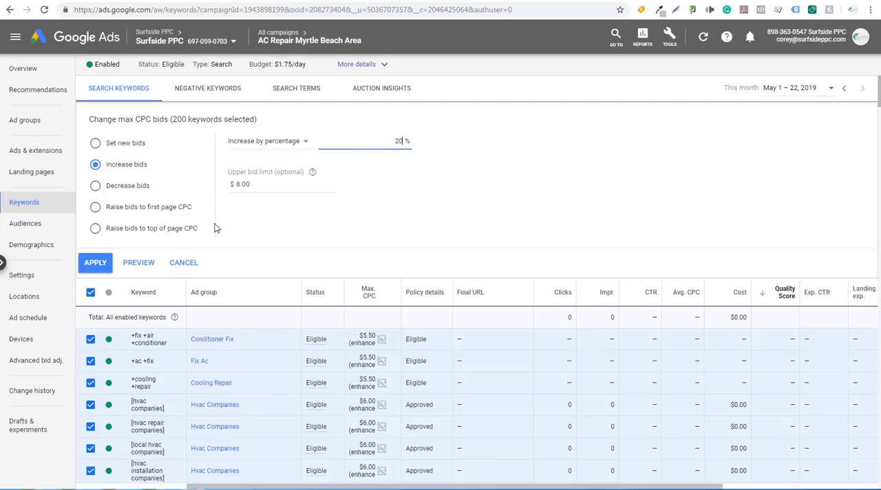
pyautogui.click(96, 263)
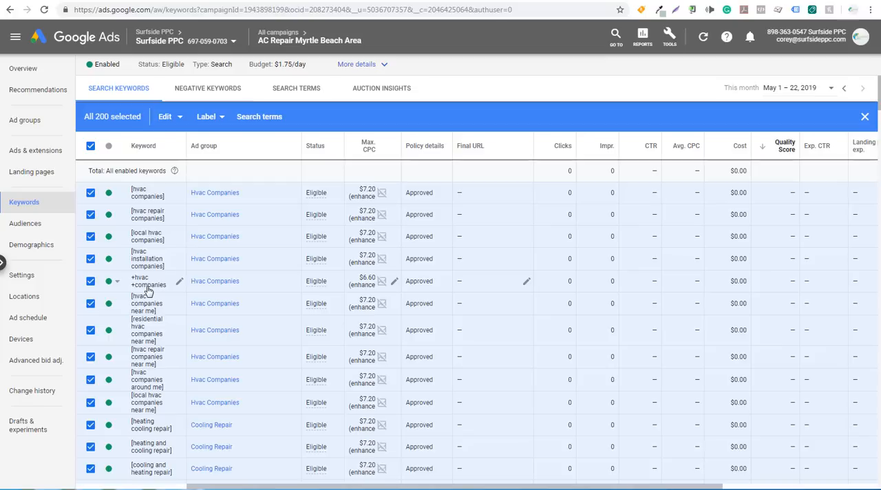
pyautogui.click(90, 147)
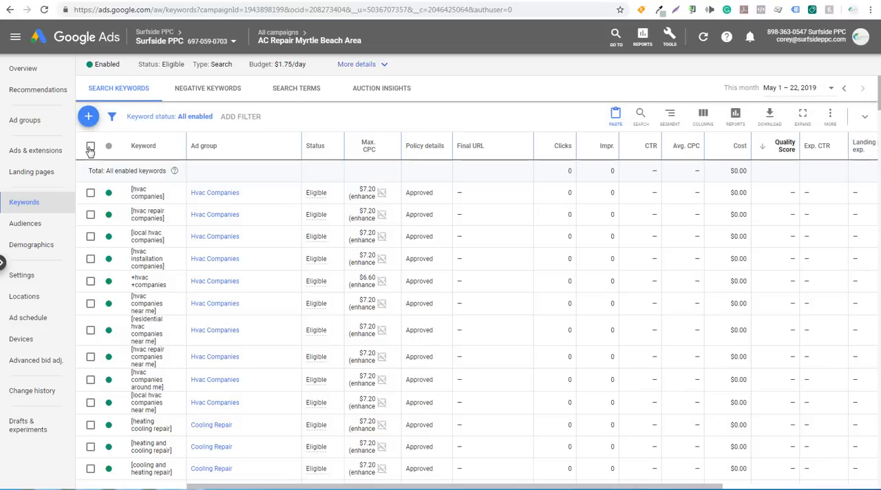
# Add the modified broad match keywords +ac +repair +cost and +hvac +repair +cost to the Repair Cost ad group and save them.
pyautogui.click(61, 123)
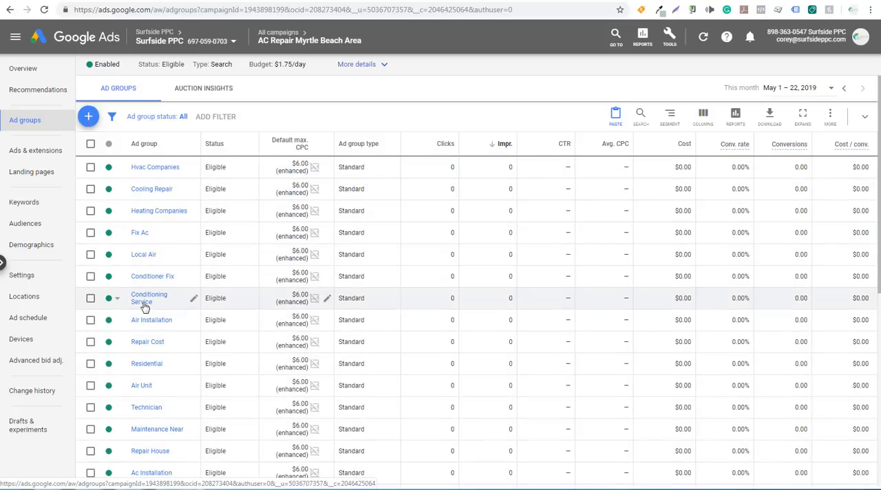
pyautogui.click(145, 344)
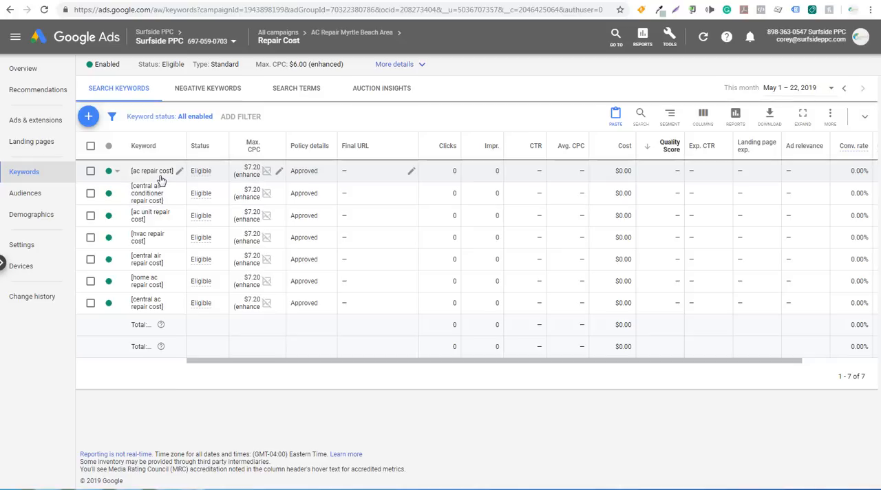
pyautogui.click(89, 116)
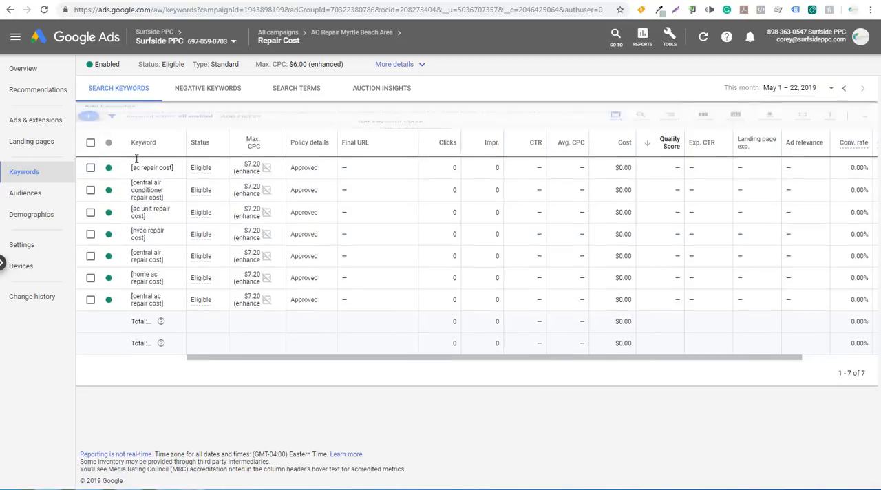
pyautogui.write('+ac +repair +cost')
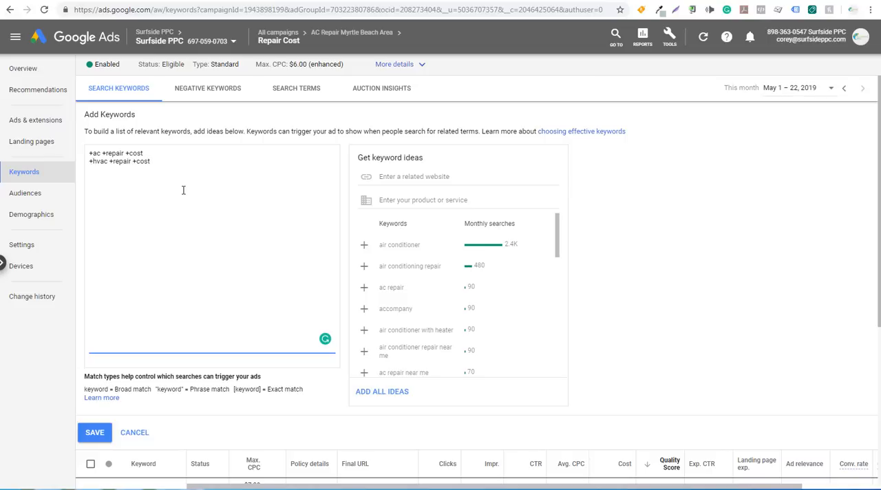
pyautogui.click(95, 432)
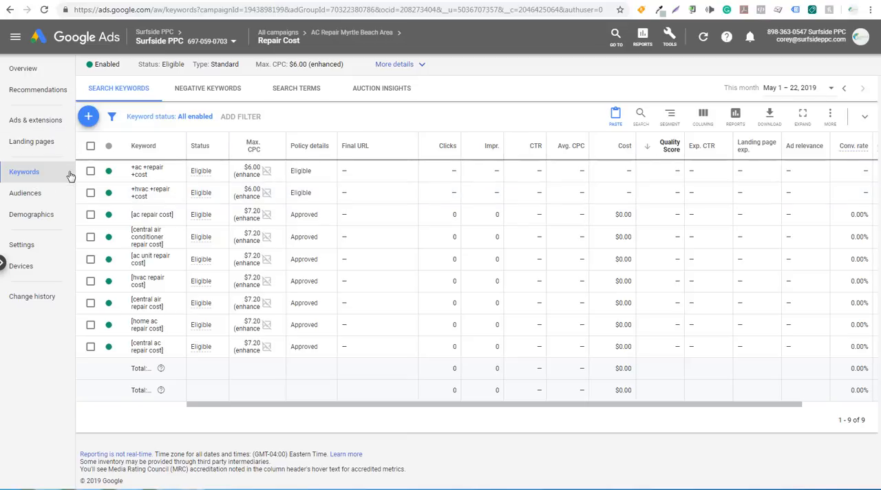
pyautogui.moveTo(347, 37)
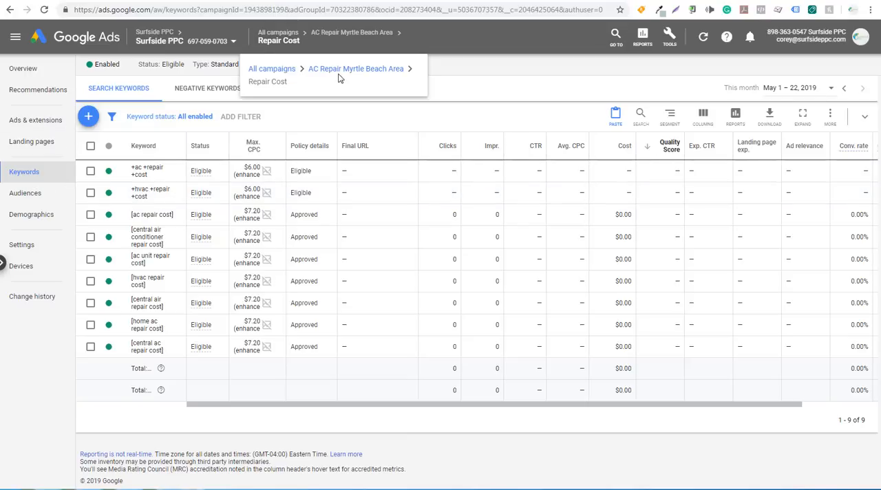
# Start a new responsive search ad in the AC Repair Myrtle Beach Area campaign for the Ac Installation ad group.
pyautogui.click(348, 71)
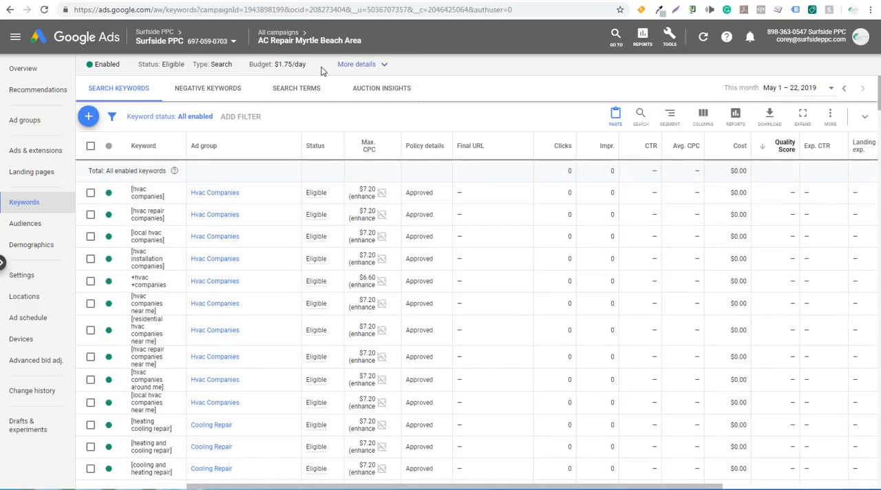
pyautogui.click(21, 157)
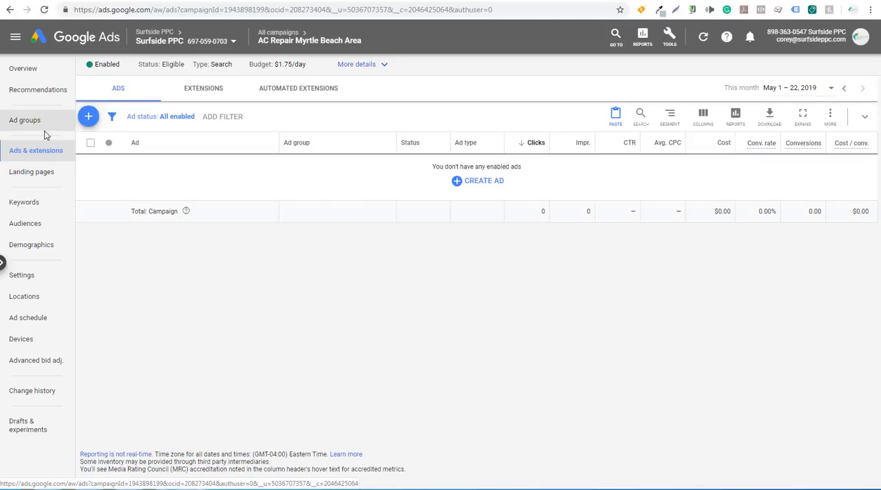
pyautogui.click(485, 183)
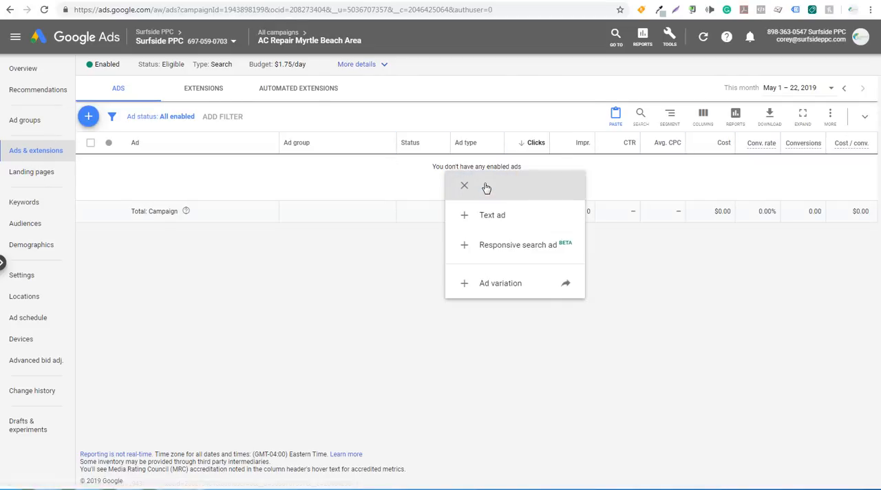
pyautogui.click(483, 252)
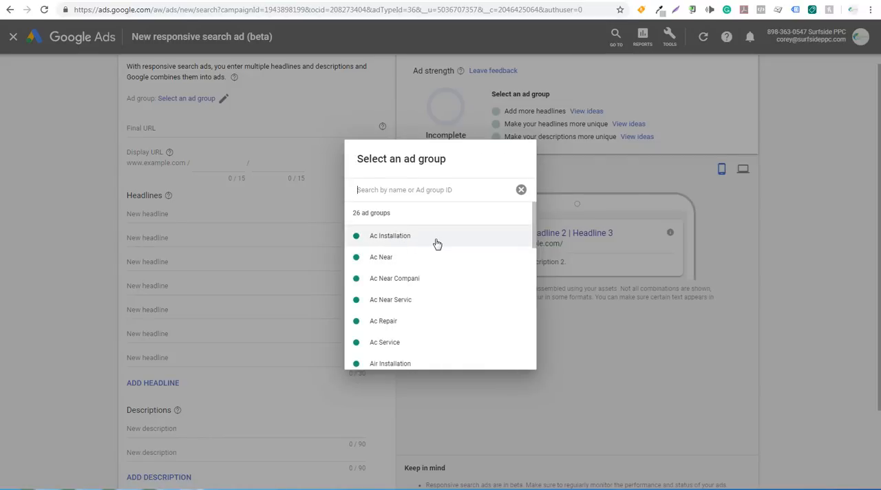
pyautogui.click(437, 243)
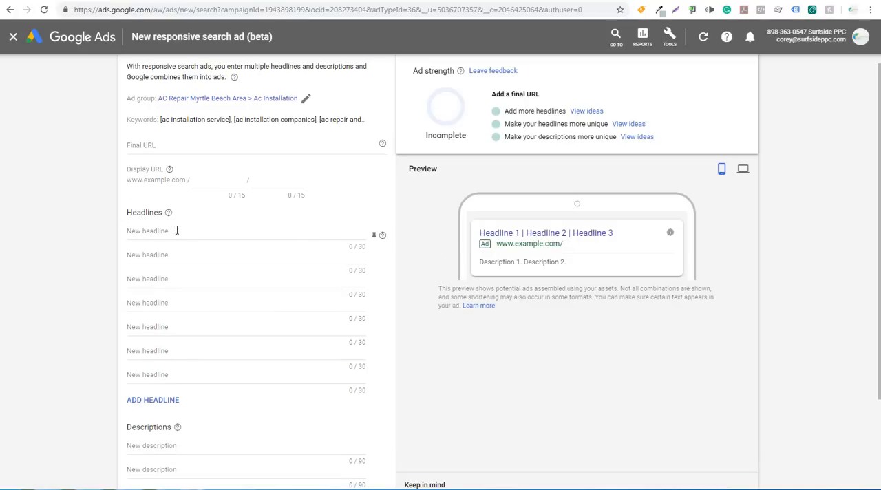
# Add extra headline fields to the responsive search ad until there are 15.
pyautogui.click(154, 400)
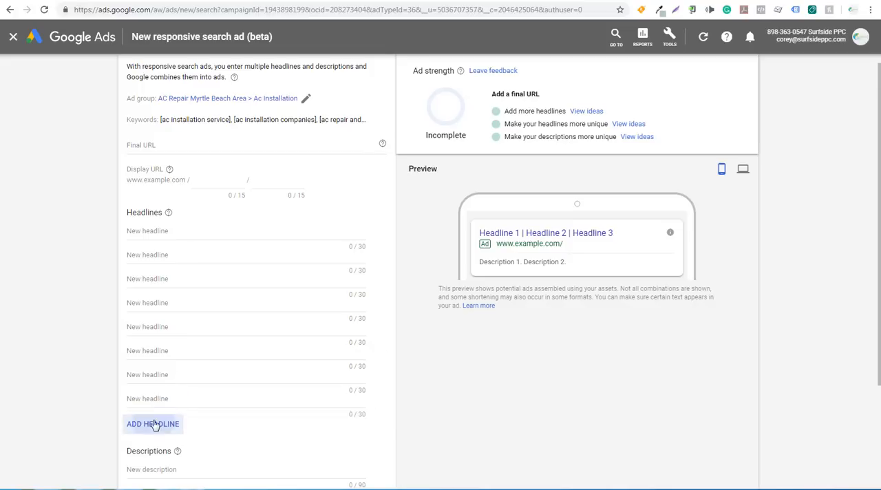
pyautogui.click(152, 424)
pyautogui.click(152, 448)
pyautogui.scroll(-3, 103, 399)
pyautogui.click(165, 295)
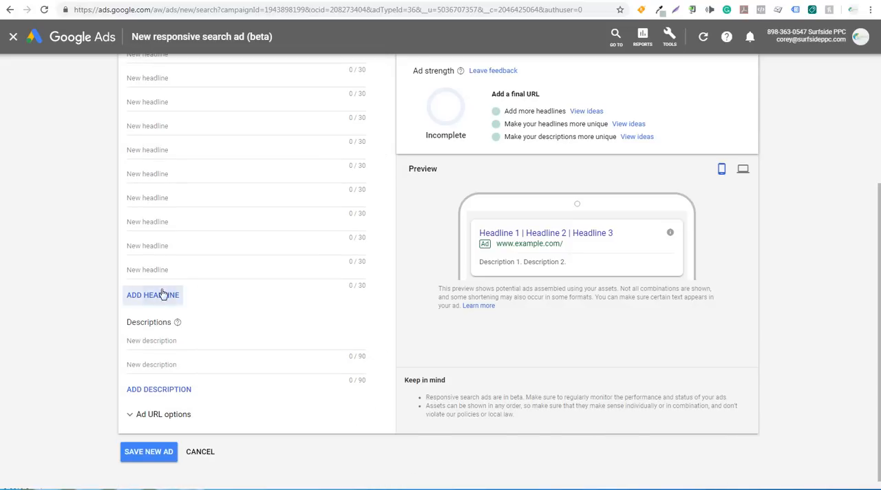
pyautogui.scroll(4, 93, 277)
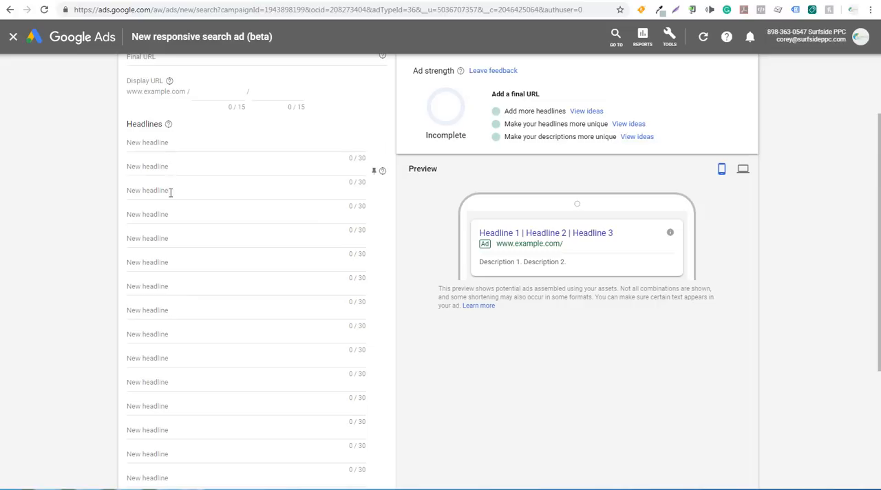
# Check the keyword ideas in Keyword Planner, and enter AC Repair and Air Conditioning Repair as the first two ad headlines.
pyautogui.click(320, 2)
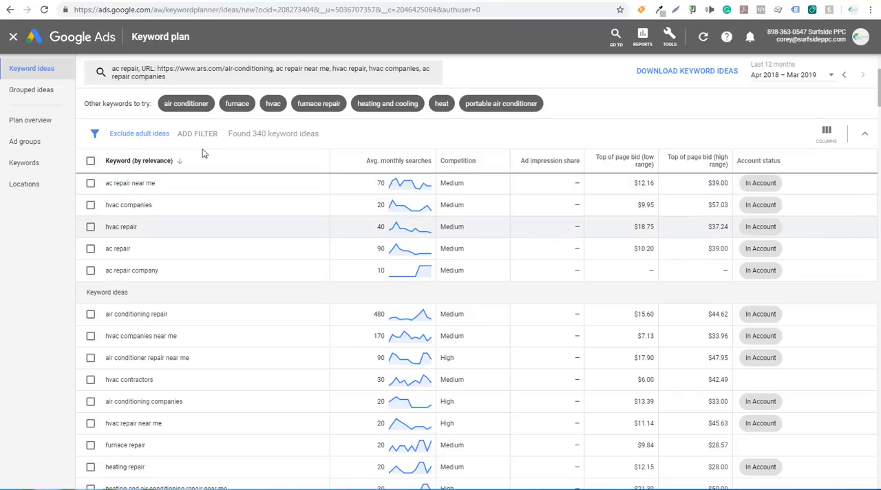
pyautogui.click(434, 2)
pyautogui.click(206, 140)
pyautogui.write('AC Repair')
pyautogui.press('Tab')
pyautogui.write('Air')
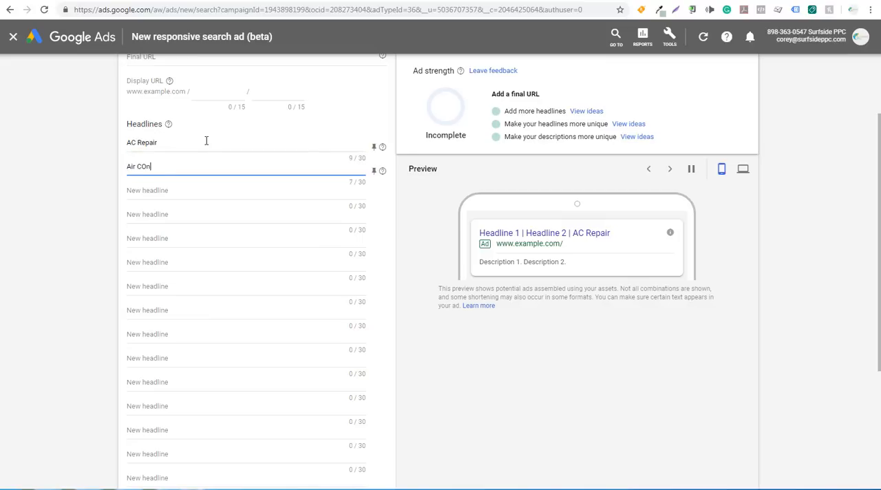
pyautogui.write(' Conditioning Repair')
pyautogui.press('Tab')
# Enter HVAC Repair, HVAC Company and Air Conditioning Company as the third, fourth and fifth headlines.
pyautogui.write('HVAC')
pyautogui.press('Tab')
pyautogui.write('HVAC Company')
pyautogui.press('Tab')
pyautogui.write('Air COndiitioning Company')
pyautogui.press('Tab')
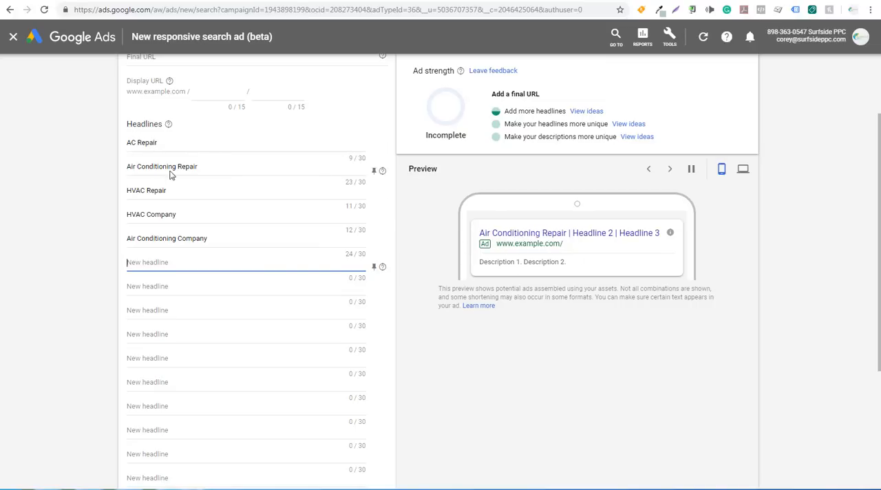
# Pin the AC Repair headline to position 1, and add the headline ARS Rescue Rooter pinned to position 2.
pyautogui.click(373, 149)
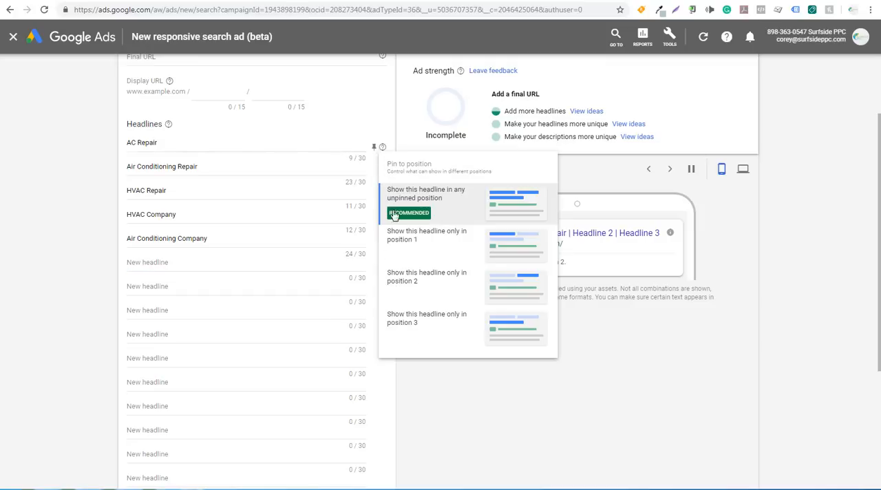
pyautogui.click(424, 243)
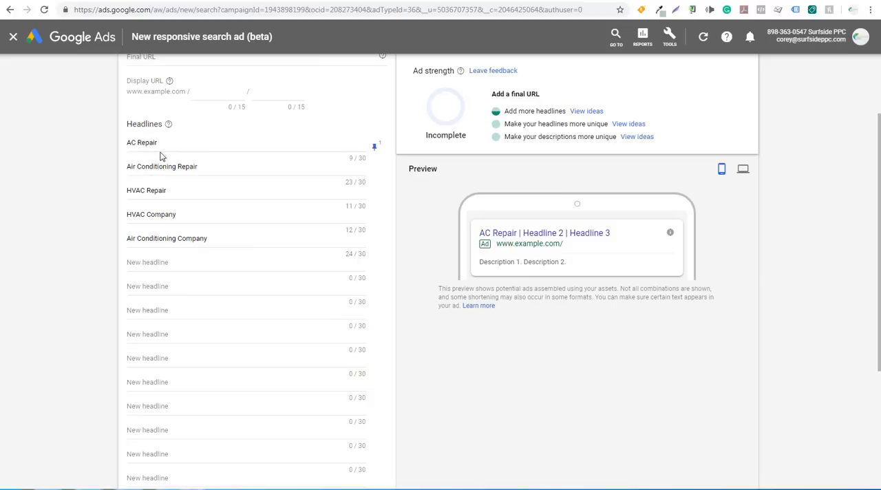
pyautogui.click(166, 262)
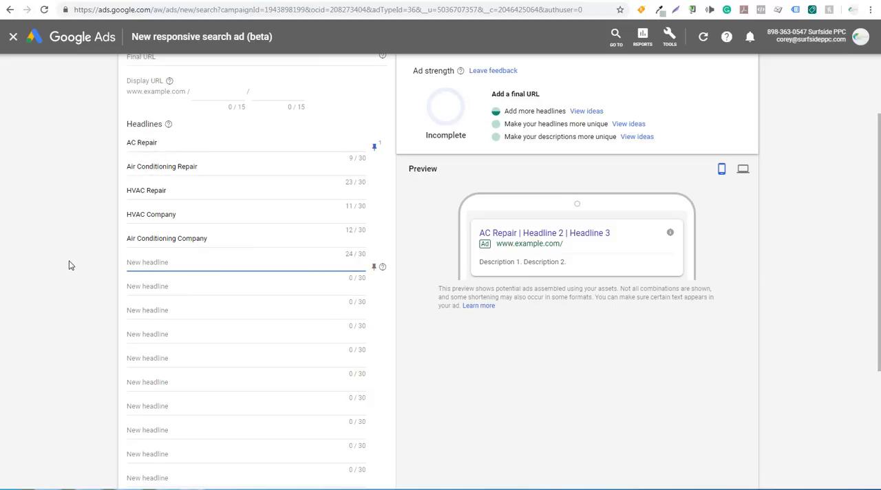
pyautogui.write('ARS Rescue Rooter')
pyautogui.click(374, 267)
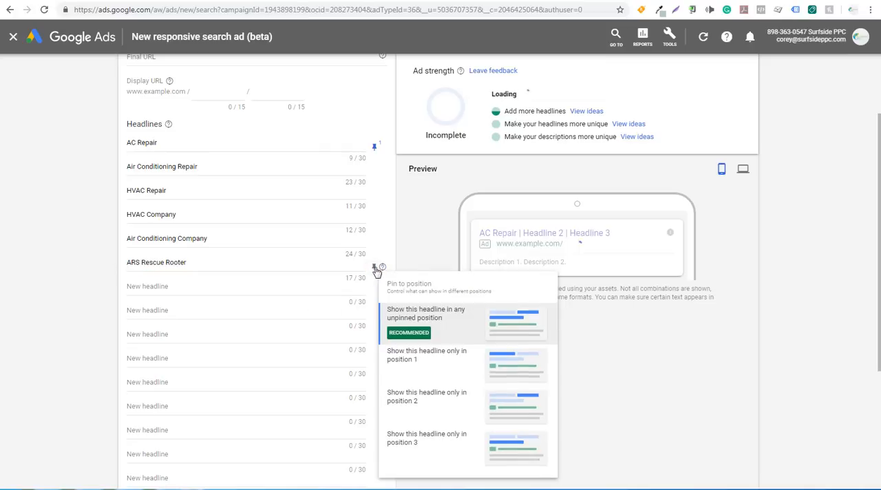
pyautogui.click(441, 407)
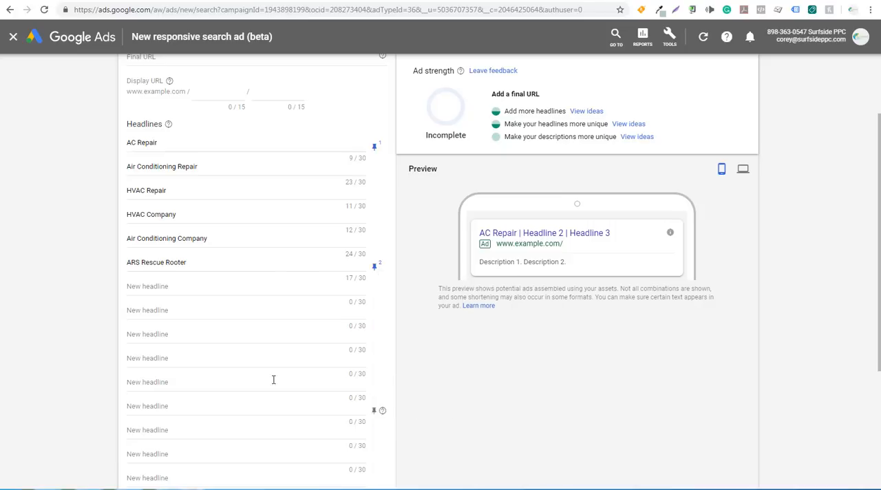
# Add the headline Fast Service & Low Prices and pin it to position 3.
pyautogui.click(206, 285)
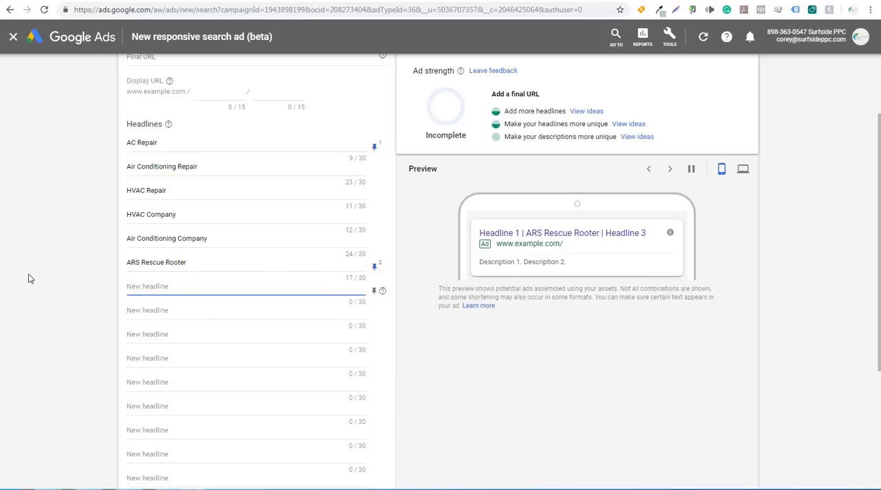
pyautogui.write('Fast Service ')
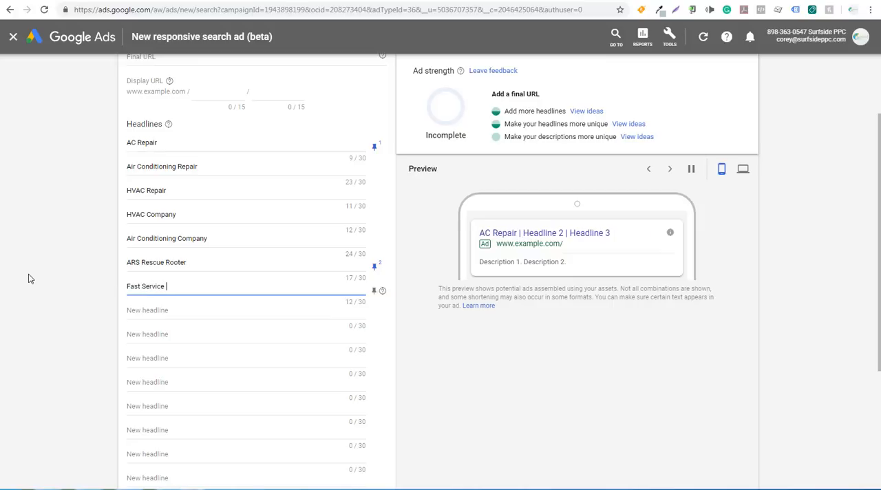
pyautogui.write('& Low Prices')
pyautogui.click(375, 294)
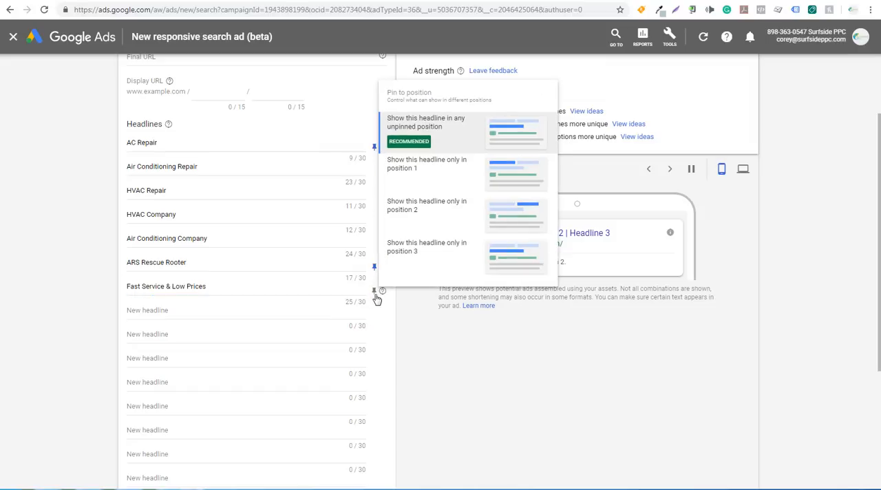
pyautogui.click(436, 253)
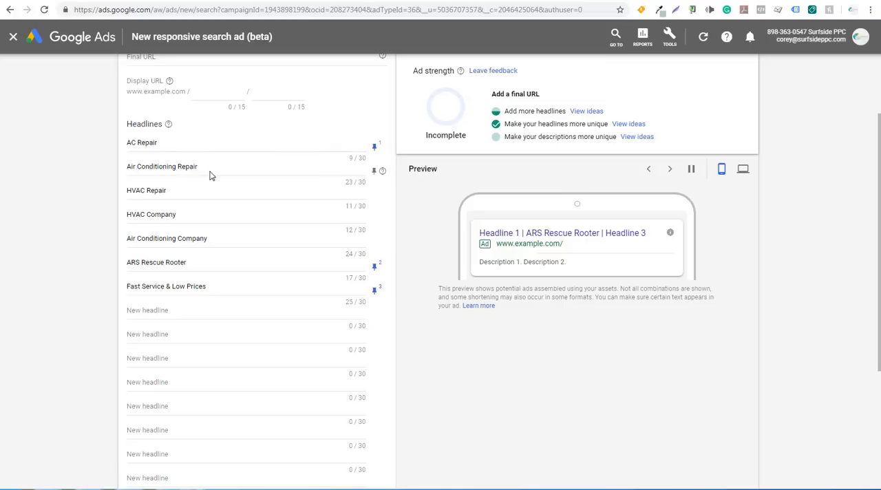
# Pin the headlines Air Conditioning Repair, HVAC Repair, HVAC Company and Air Conditioning Company to position 1.
pyautogui.click(373, 171)
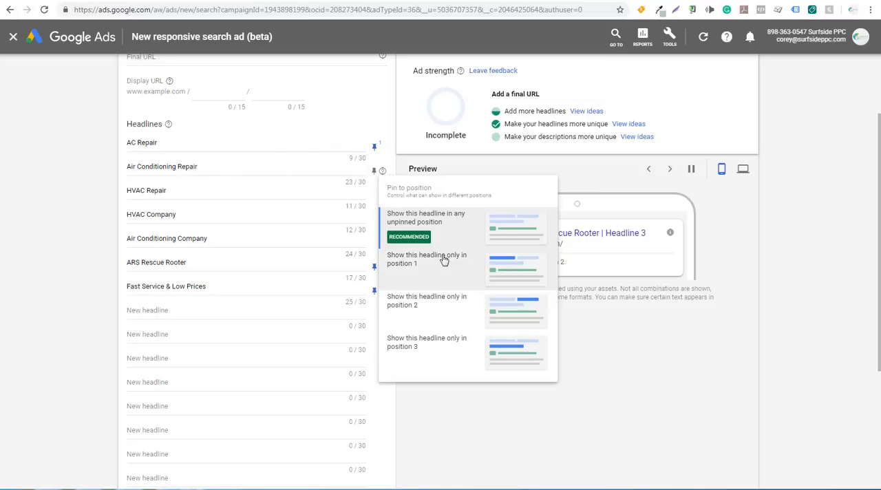
pyautogui.click(440, 259)
pyautogui.click(375, 195)
pyautogui.click(434, 297)
pyautogui.click(373, 219)
pyautogui.click(397, 298)
pyautogui.click(375, 243)
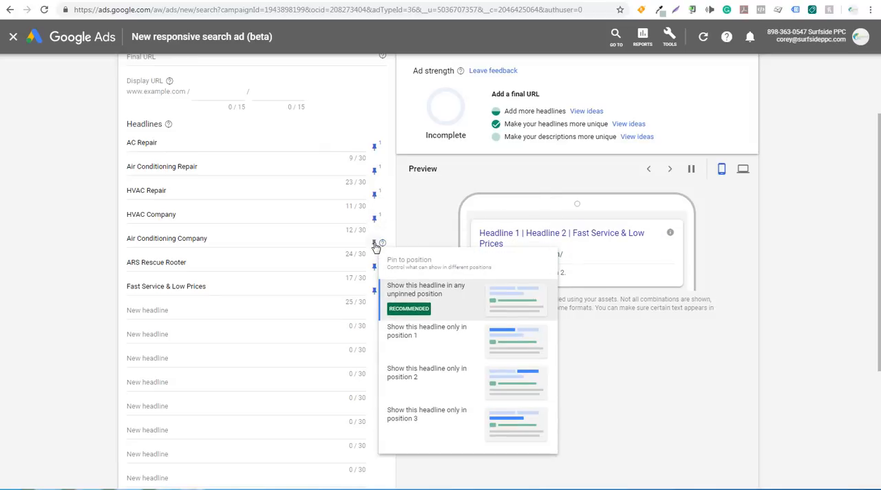
pyautogui.click(408, 337)
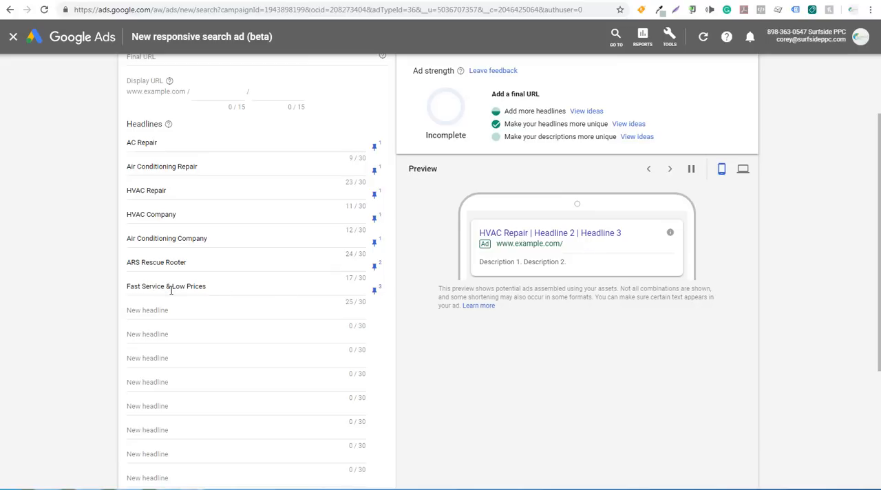
# Add the headline Call Today For Service and pin it to position 3.
pyautogui.click(181, 309)
pyautogui.write('call Today For Serv')
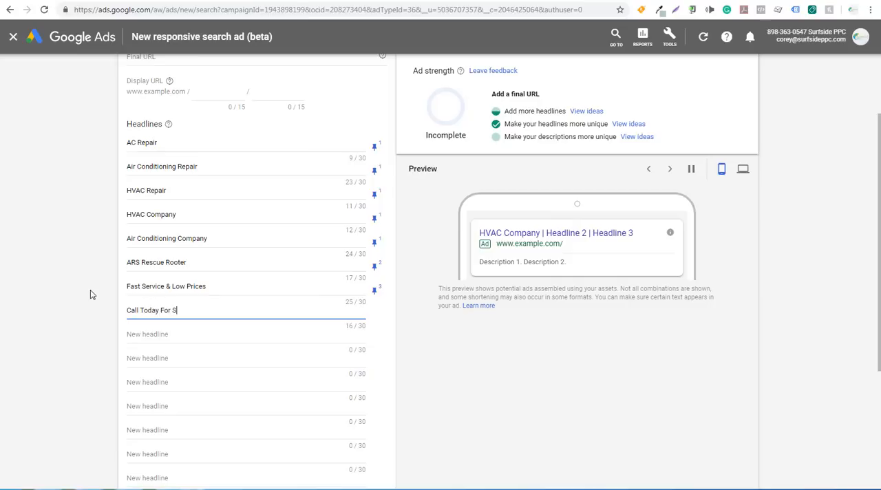
pyautogui.write('ice')
pyautogui.click(371, 323)
pyautogui.click(372, 318)
pyautogui.click(399, 275)
pyautogui.click(224, 344)
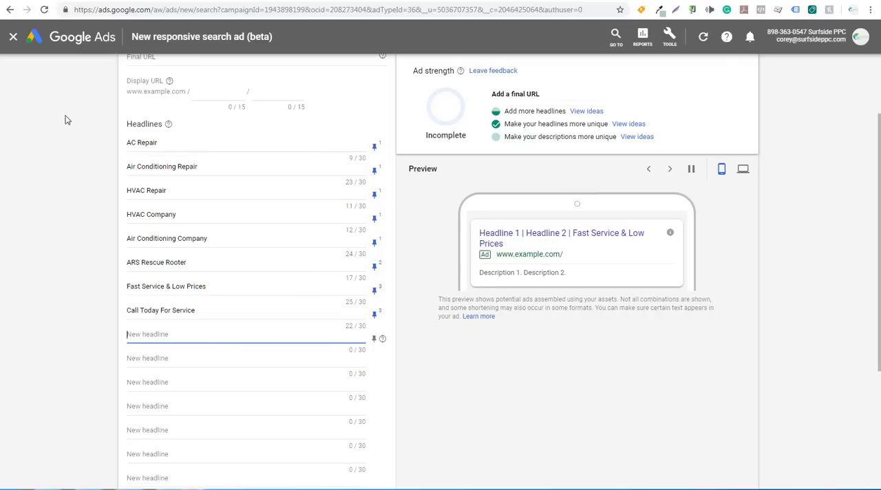
pyautogui.scroll(2, 87, 185)
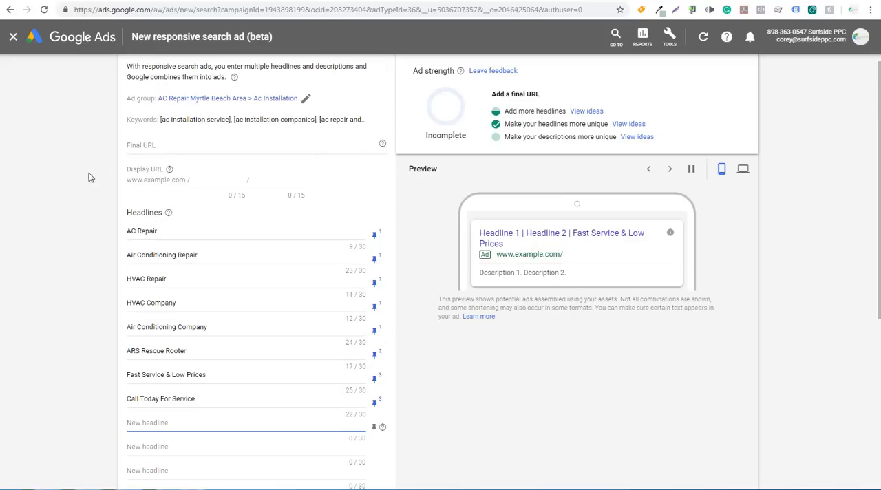
pyautogui.click(62, 1)
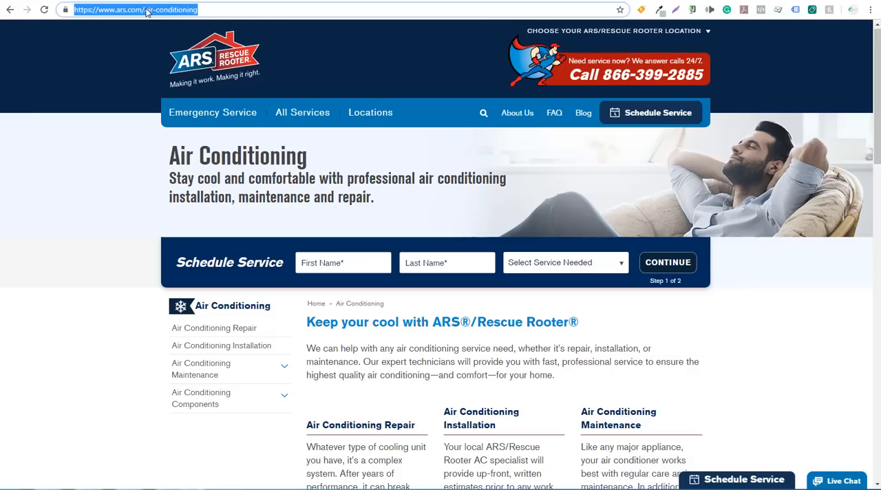
pyautogui.hotkey('ctrl', 'Tab')
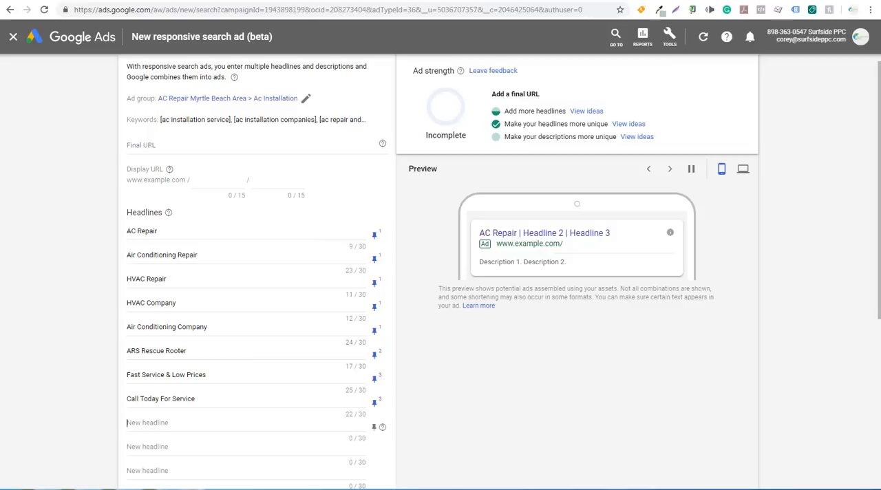
pyautogui.click(179, 145)
pyautogui.write('https://www.ars.com/air-conditioning')
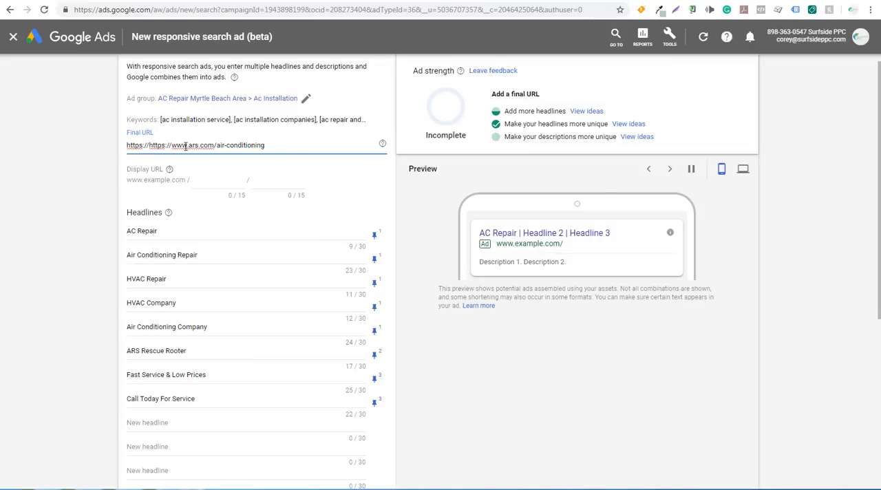
pyautogui.moveTo(282, 144); pyautogui.dragTo(108, 148)
pyautogui.write('https://www.ars.com/air-conditioning')
pyautogui.click(144, 189)
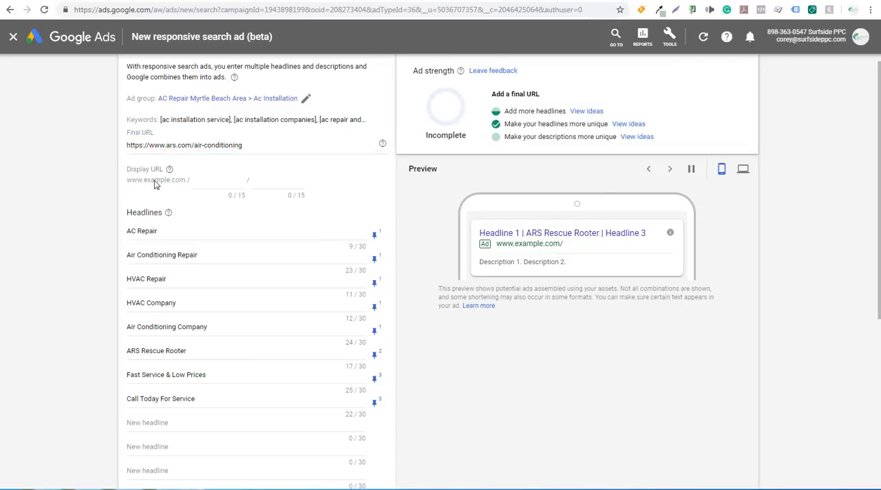
# Set the first display URL path of the ad to ac-repair.
pyautogui.click(205, 181)
pyautogui.write('ac-repair')
pyautogui.click(74, 223)
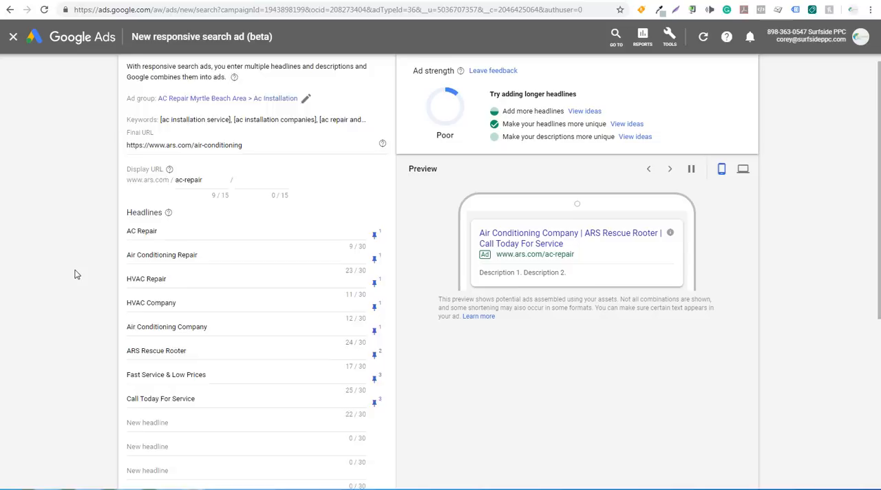
# Add the headlines AC Repair Company, We Repair Your AC and AC Service and Replacement to the ad.
pyautogui.scroll(-3, 79, 275)
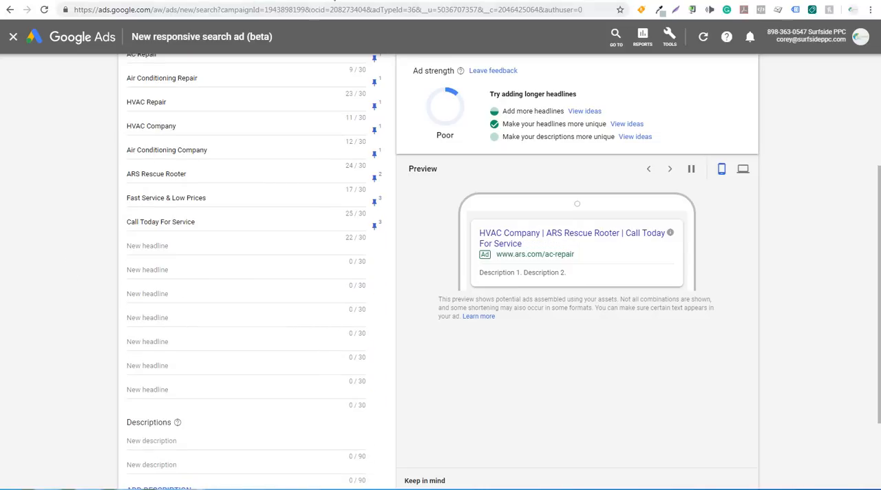
pyautogui.click(330, 1)
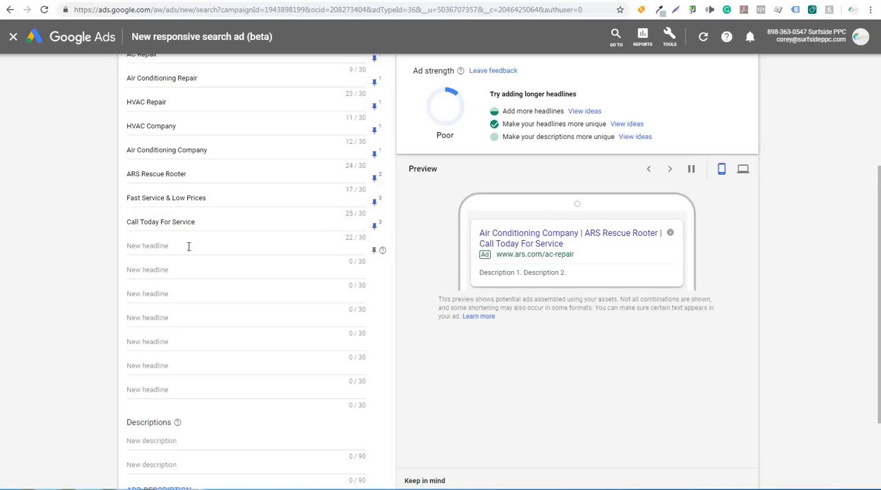
pyautogui.click(164, 249)
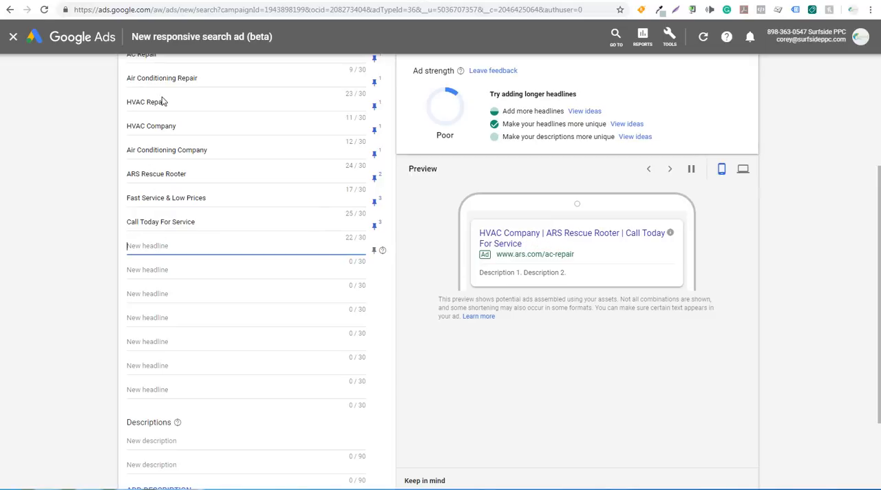
pyautogui.write('AC Repair Company')
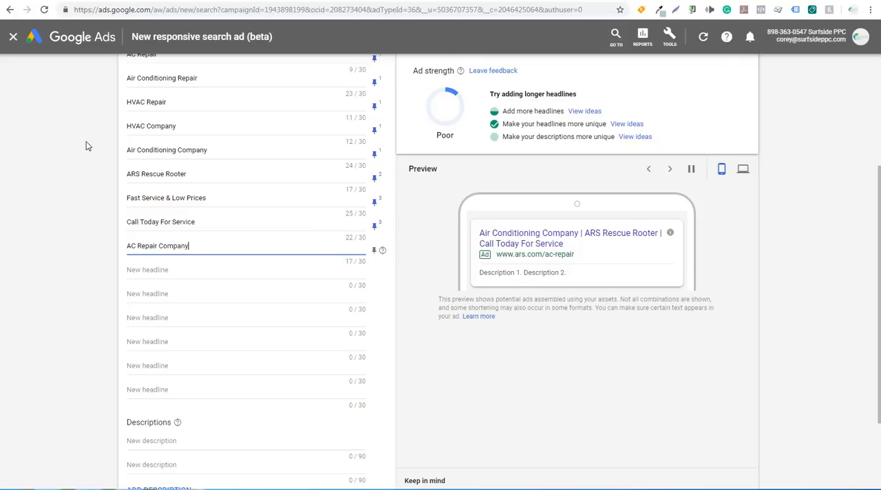
pyautogui.press('Tab')
pyautogui.write('We Repair Yo')
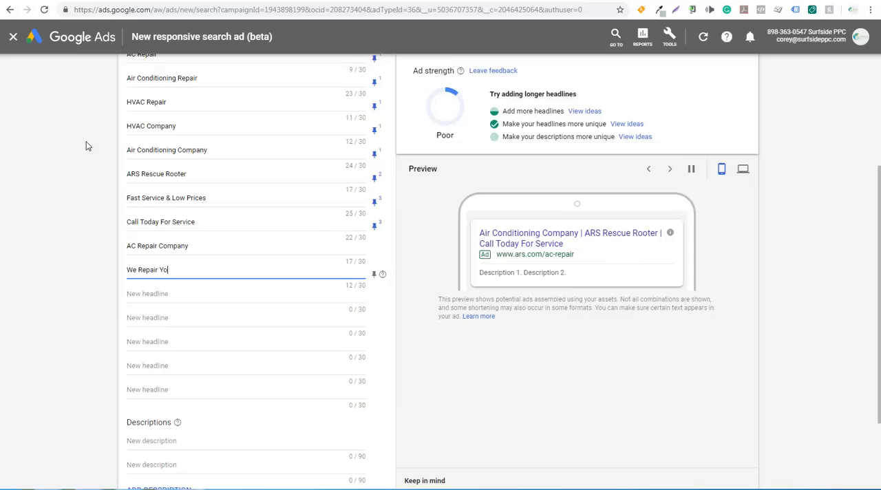
pyautogui.write('ur AC')
pyautogui.press('Tab')
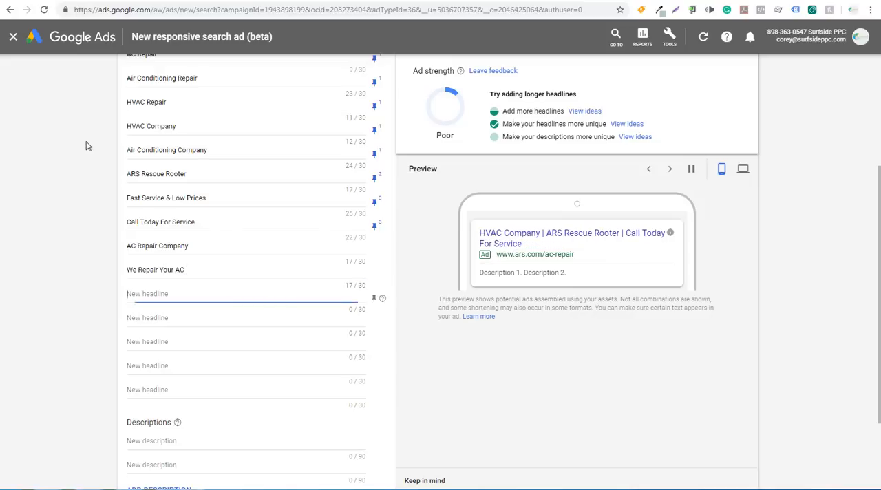
pyautogui.write('AC Service and Replacement')
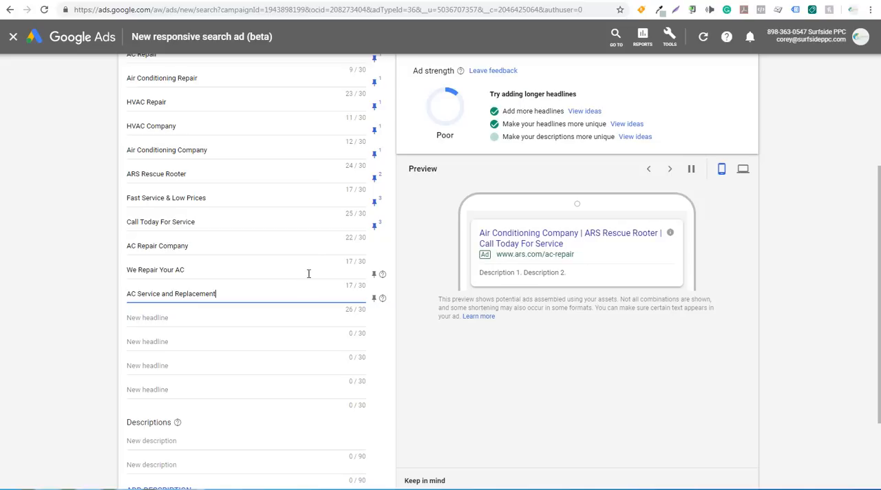
# Pin the headline We Repair Your AC to position 3, and AC Repair Company and AC Service and Replacement to position 1.
pyautogui.click(374, 275)
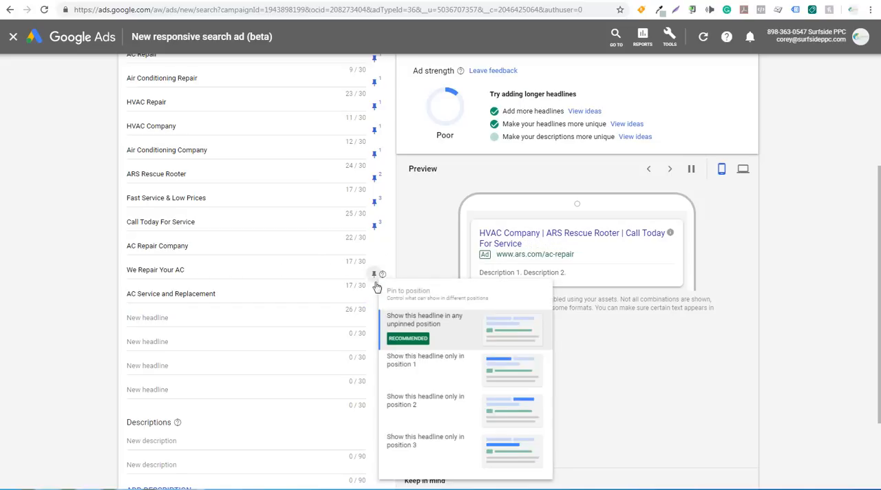
pyautogui.click(464, 451)
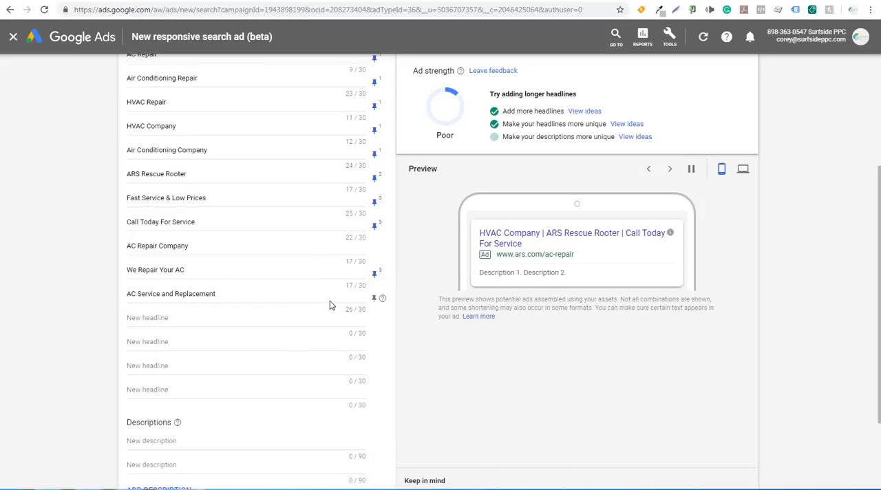
pyautogui.click(373, 251)
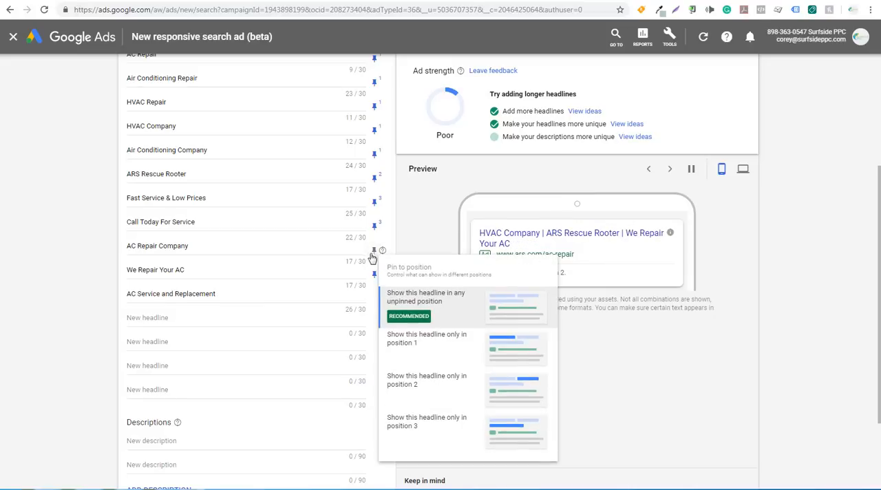
pyautogui.click(401, 349)
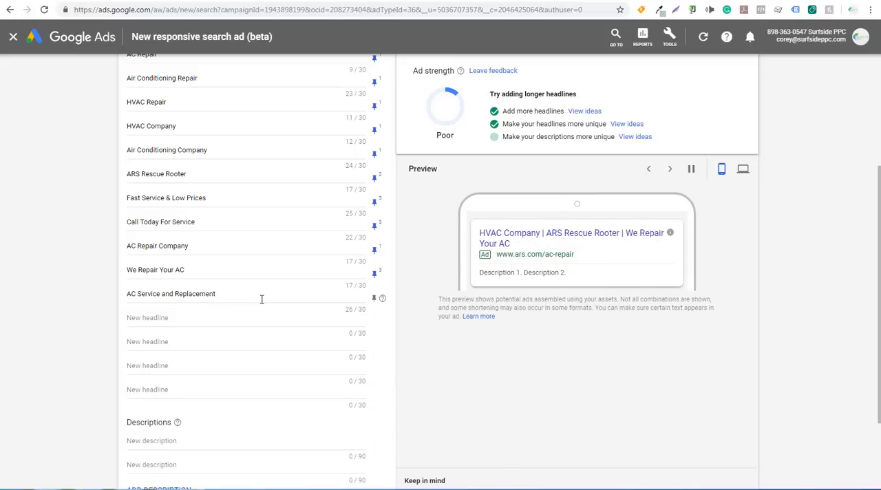
pyautogui.click(374, 298)
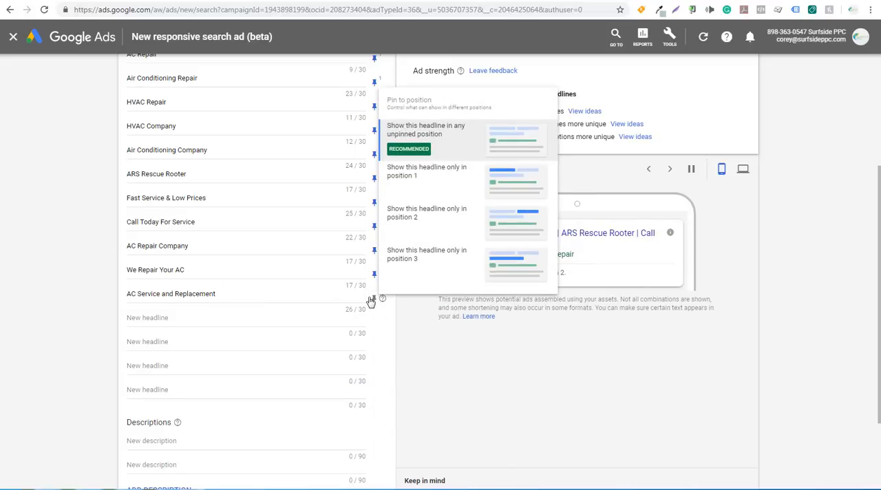
pyautogui.click(418, 190)
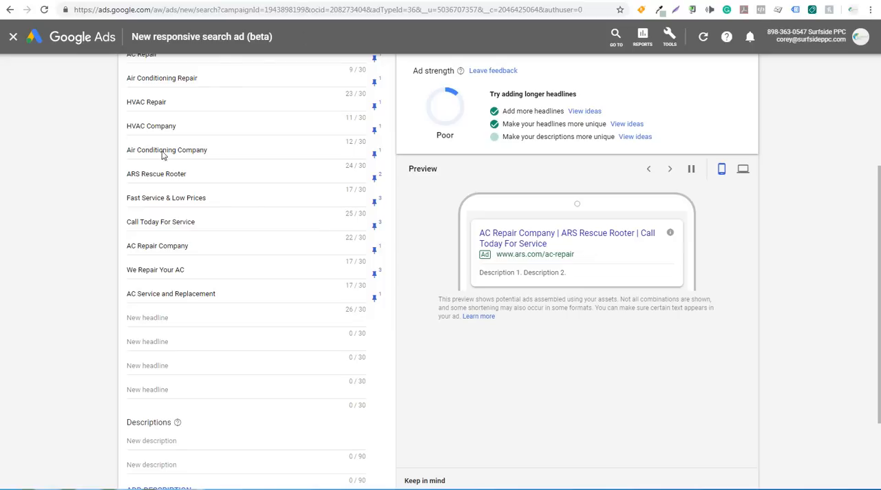
# Add two more empty description fields to the ad, making four in total.
pyautogui.scroll(-2, 81, 248)
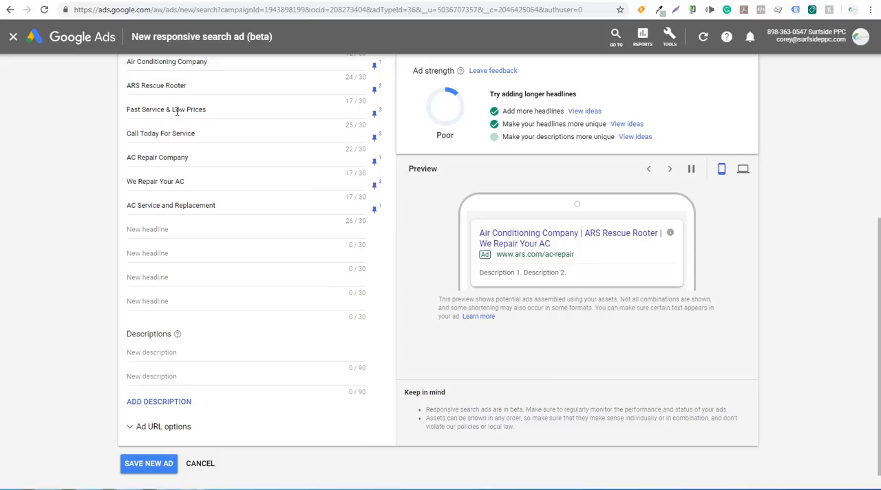
pyautogui.moveTo(131, 83); pyautogui.dragTo(193, 84)
pyautogui.click(333, 86)
pyautogui.scroll(-1, 75, 324)
pyautogui.click(148, 383)
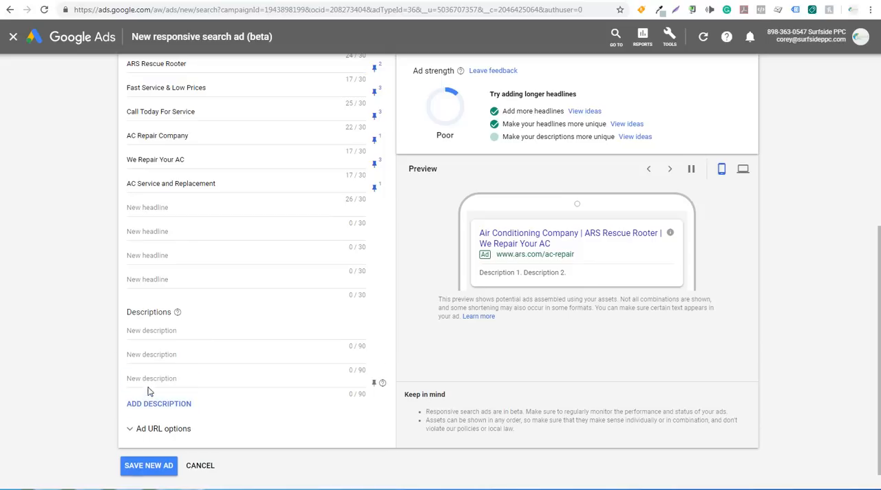
pyautogui.click(147, 404)
pyautogui.click(149, 330)
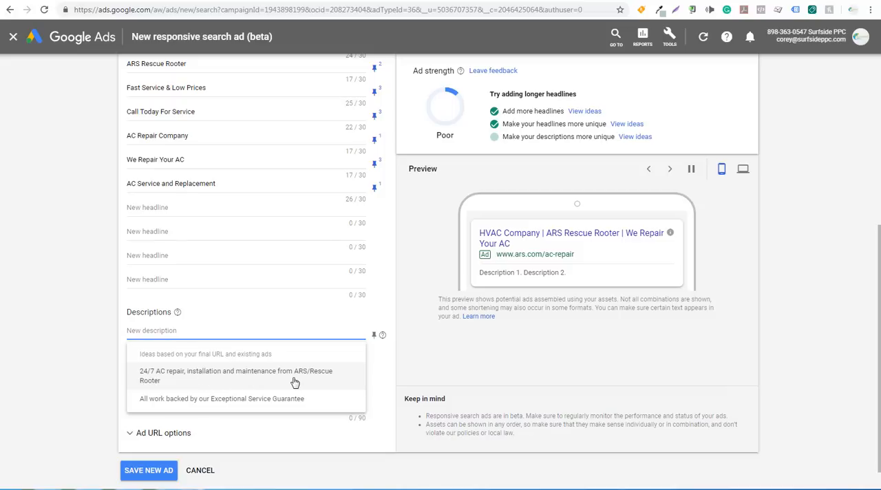
pyautogui.click(248, 377)
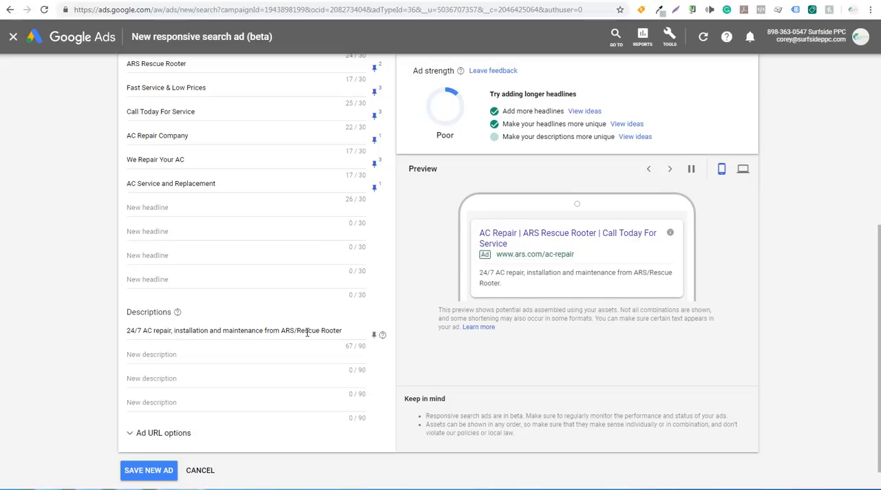
pyautogui.click(276, 352)
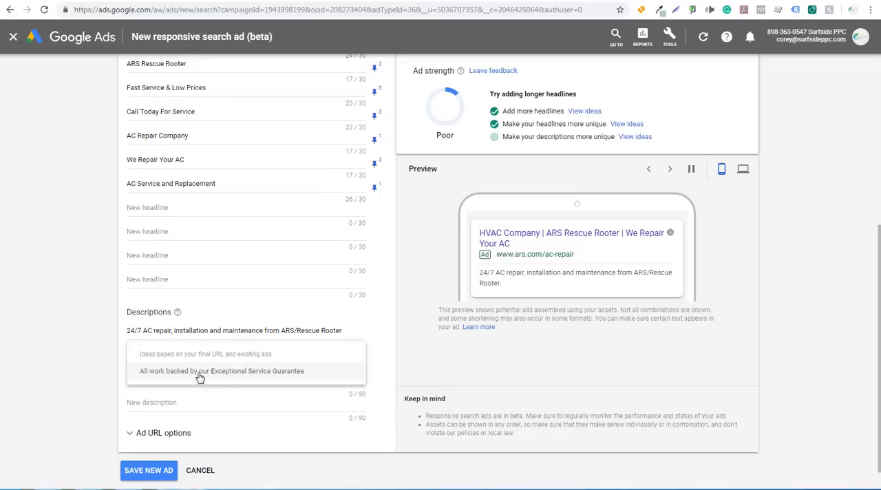
pyautogui.click(203, 372)
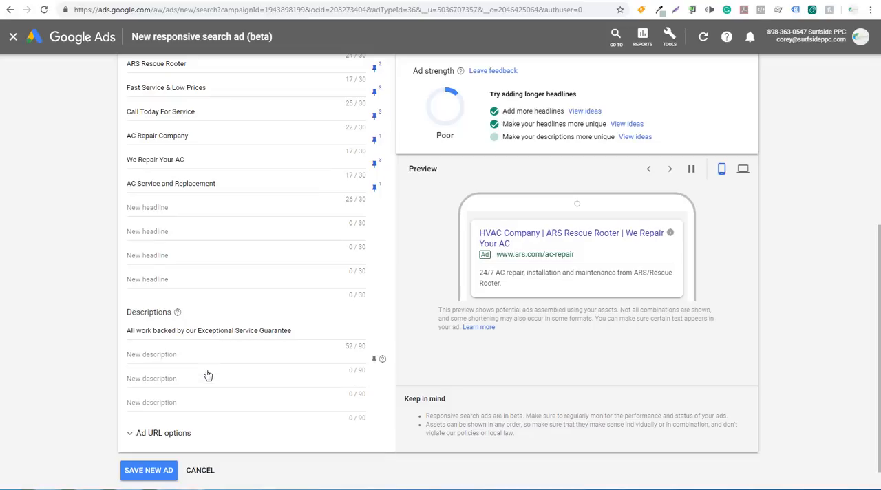
pyautogui.click(260, 353)
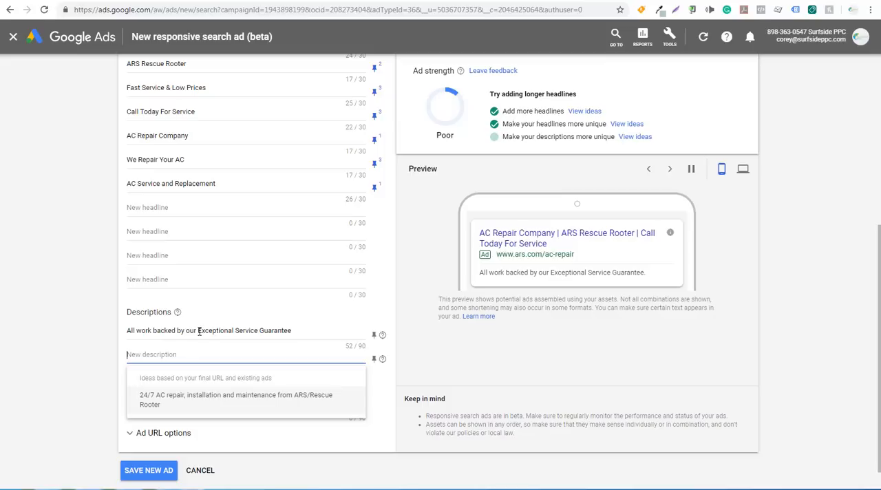
pyautogui.click(237, 331)
pyautogui.moveTo(305, 329); pyautogui.dragTo(125, 330)
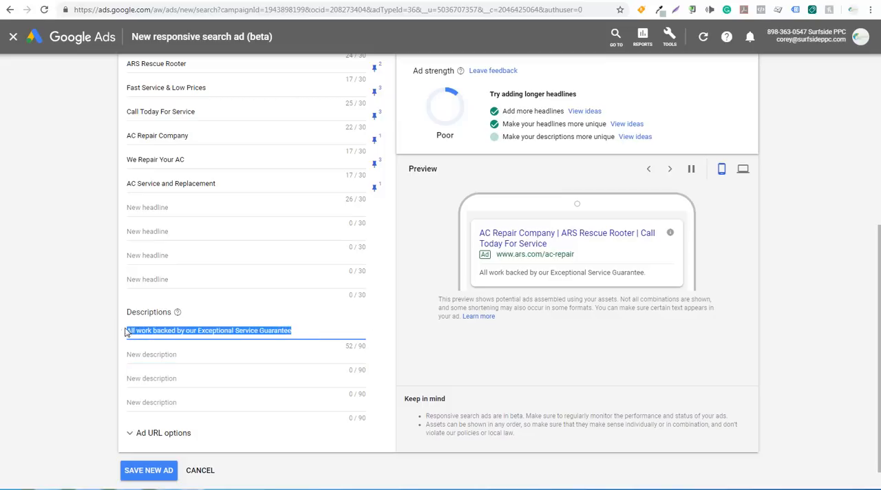
pyautogui.press('BackSpace')
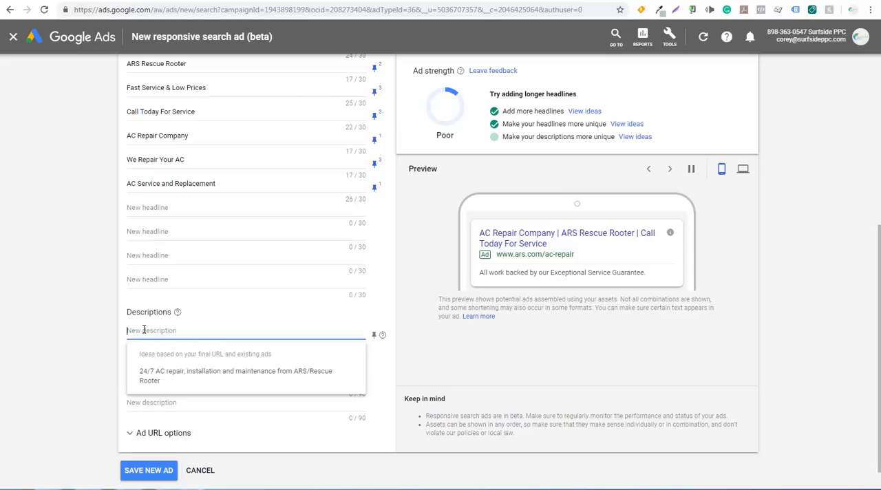
# Fill the first two descriptions with the suggestions "24/7 AC repair, installation and maintenance from ARS/Rescue Rooter" and "All work backed by our Exceptional Service Guarantee".
pyautogui.click(163, 375)
pyautogui.click(163, 361)
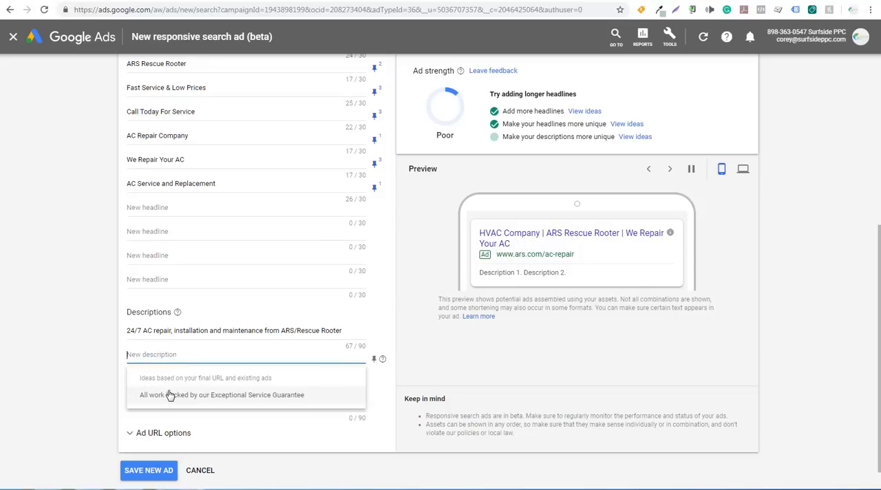
pyautogui.click(169, 398)
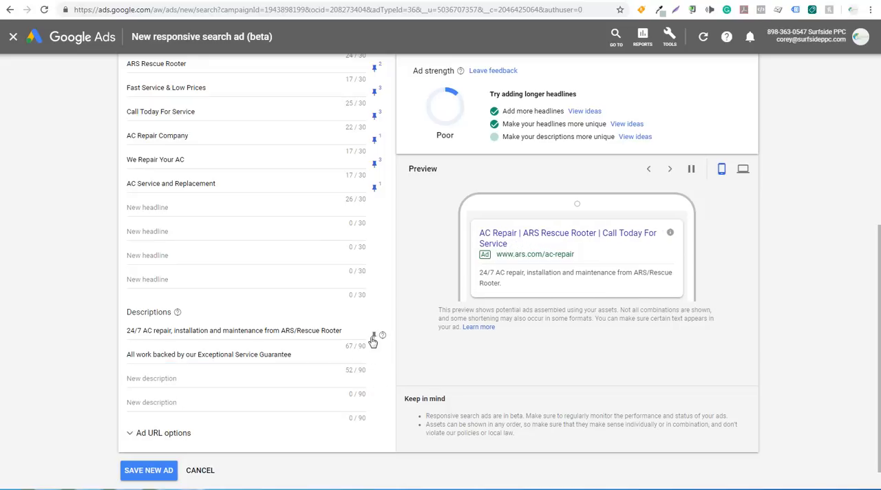
# Pin the 24/7 AC repair description to position 1 and the Exceptional Service Guarantee description to position 2.
pyautogui.click(375, 336)
pyautogui.click(411, 262)
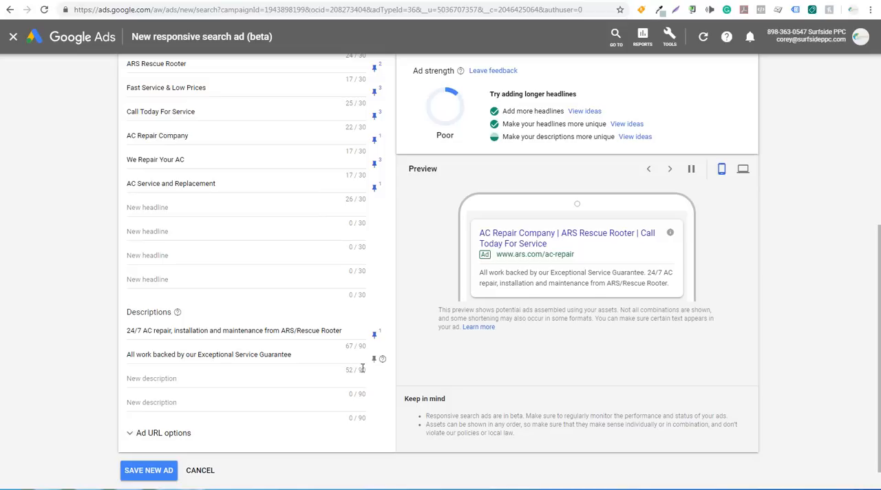
pyautogui.click(372, 362)
pyautogui.click(400, 321)
# Add the third description "AC Repair Starts At $60 - Call ARS/Rescue Rooter For Air Conditioning Service Today." and end the first two with periods.
pyautogui.click(220, 375)
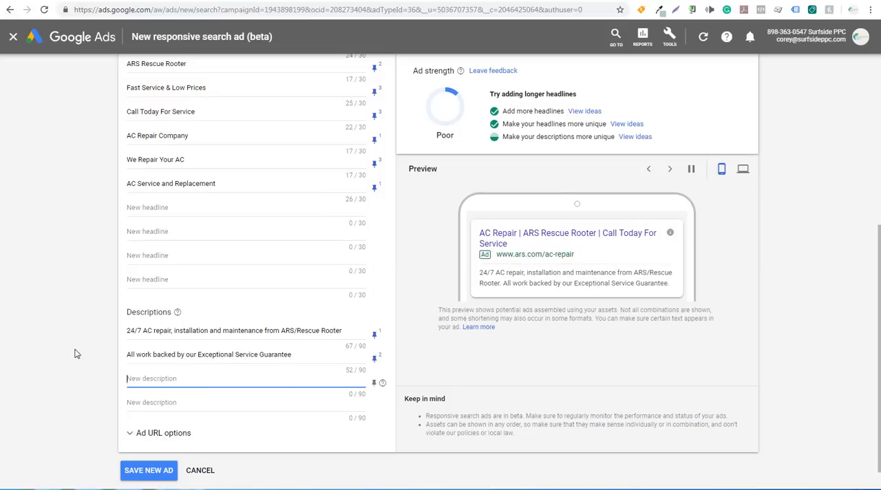
pyautogui.write('AC Repair Starts At $60 - Call')
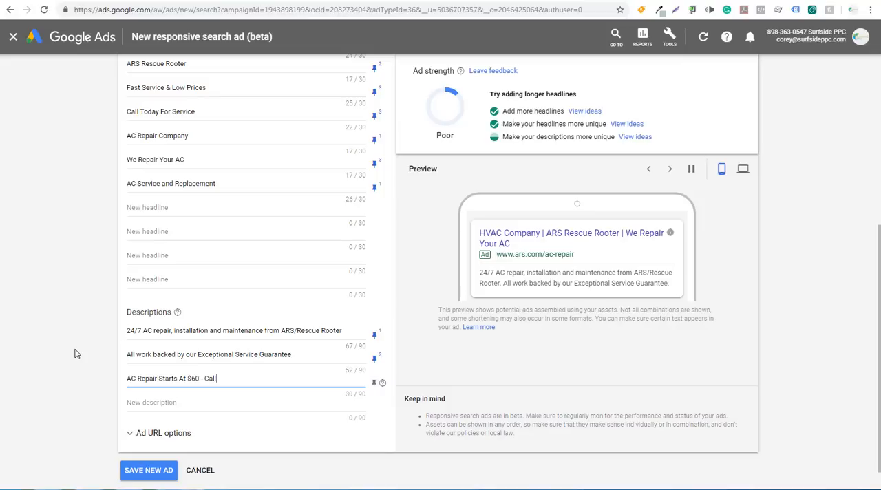
pyautogui.write(' ARS/Re')
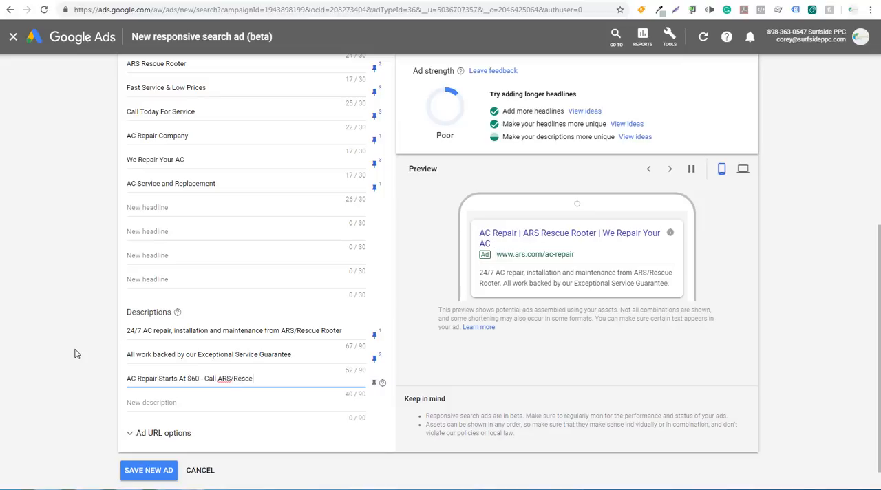
pyautogui.write('scue Rooter For Air Conditioning Service Today.')
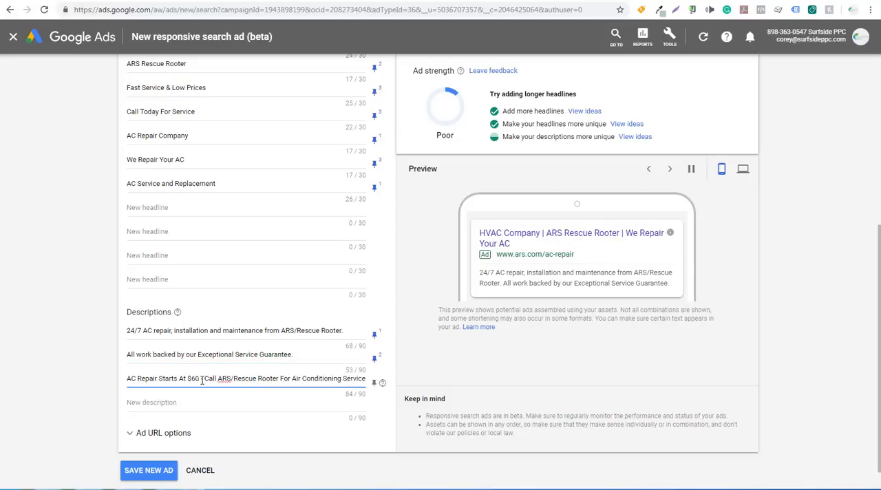
pyautogui.moveTo(198, 379); pyautogui.dragTo(379, 383)
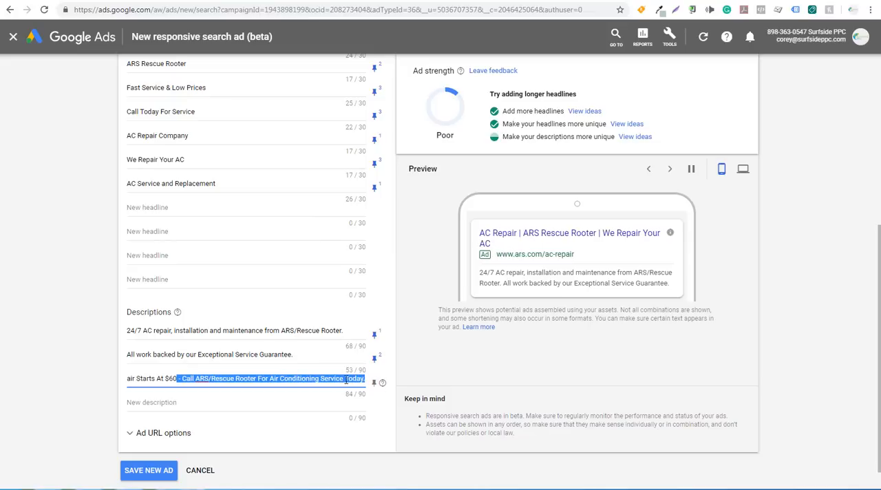
# Pin the third description to position 1 and save the new responsive search ad.
pyautogui.click(374, 383)
pyautogui.click(422, 308)
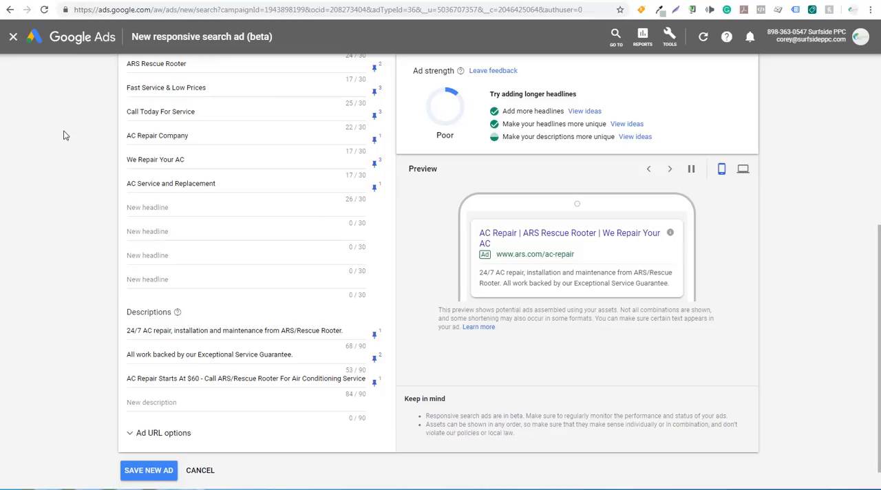
pyautogui.click(144, 472)
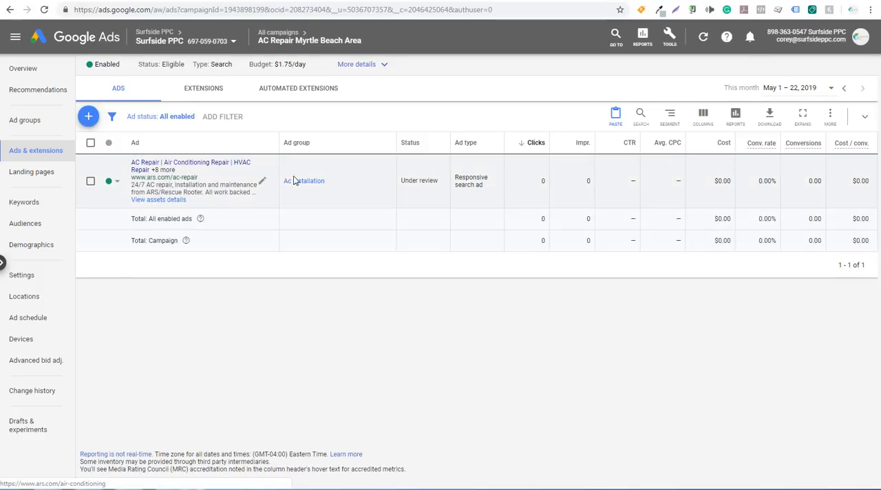
# Copy the Ac Installation ad group's responsive search ad for reuse in other ad groups.
pyautogui.click(91, 182)
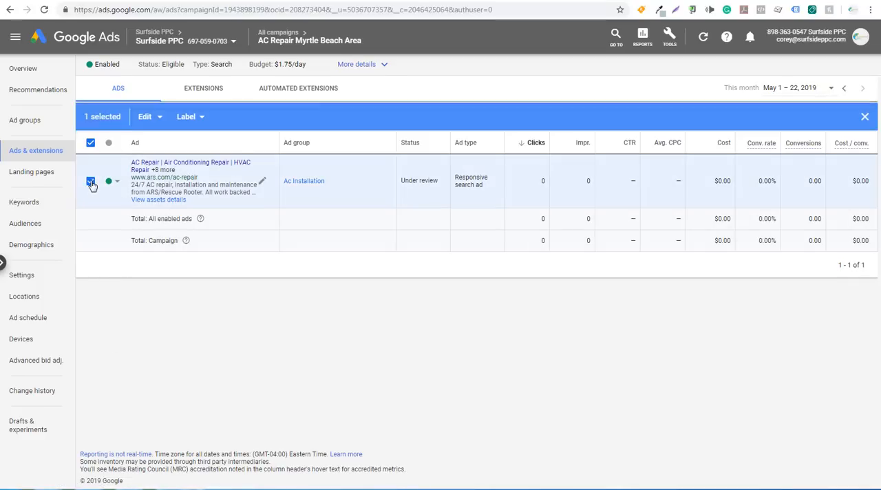
pyautogui.click(153, 118)
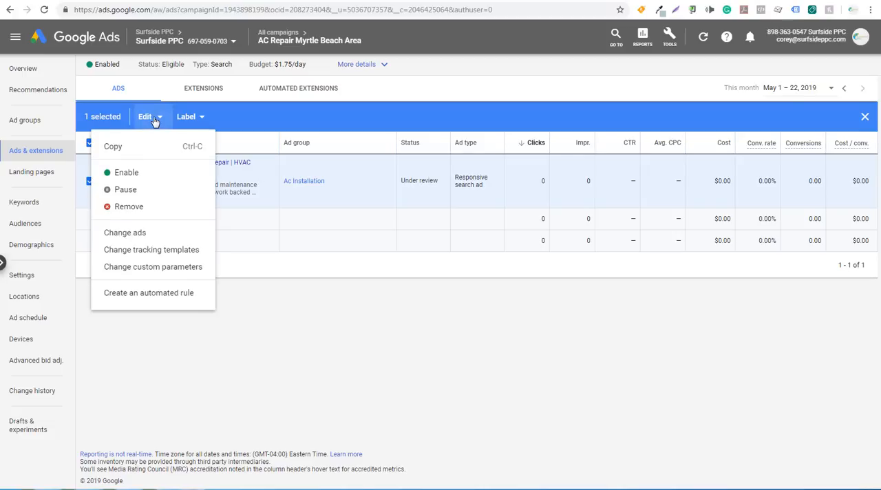
pyautogui.click(126, 146)
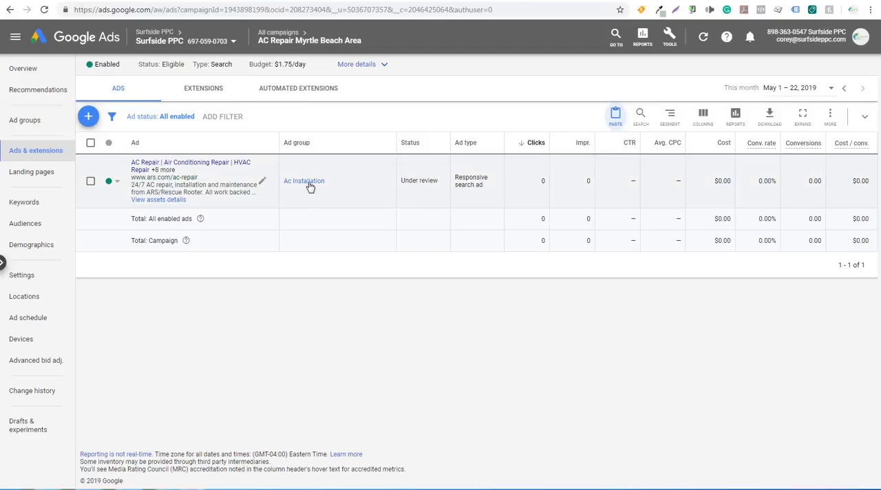
pyautogui.moveTo(282, 40)
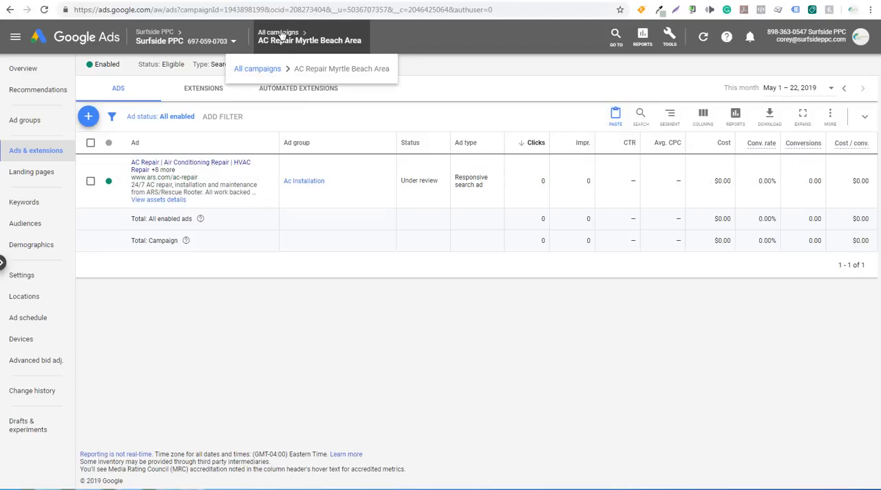
# List the AC Repair Myrtle Beach Area campaign's ad groups and sort them by name in ascending alphabetical order.
pyautogui.click(24, 122)
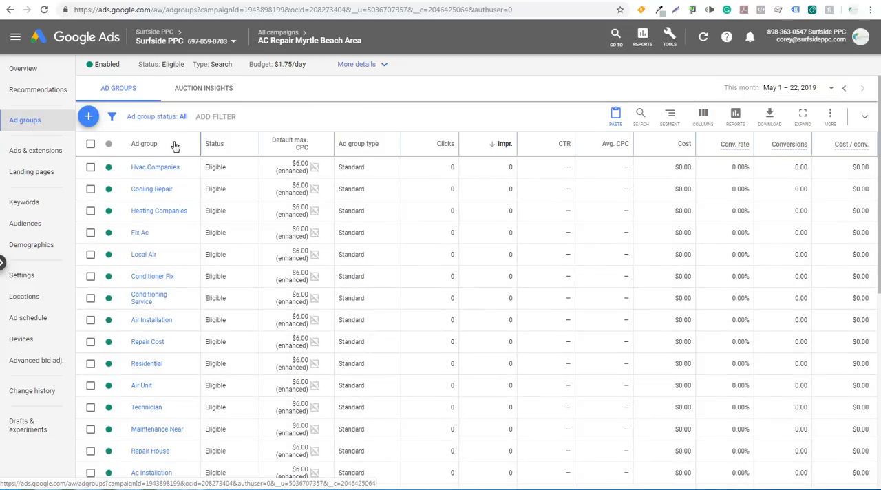
pyautogui.click(175, 145)
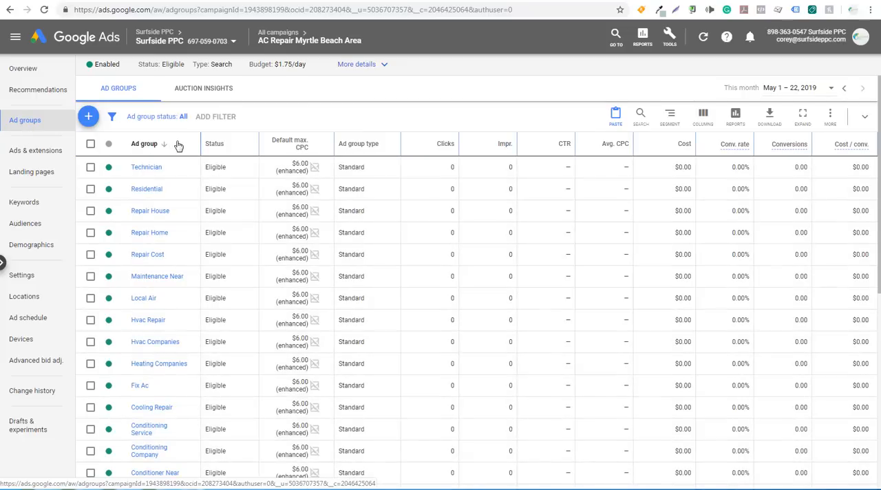
pyautogui.click(179, 148)
pyautogui.click(178, 146)
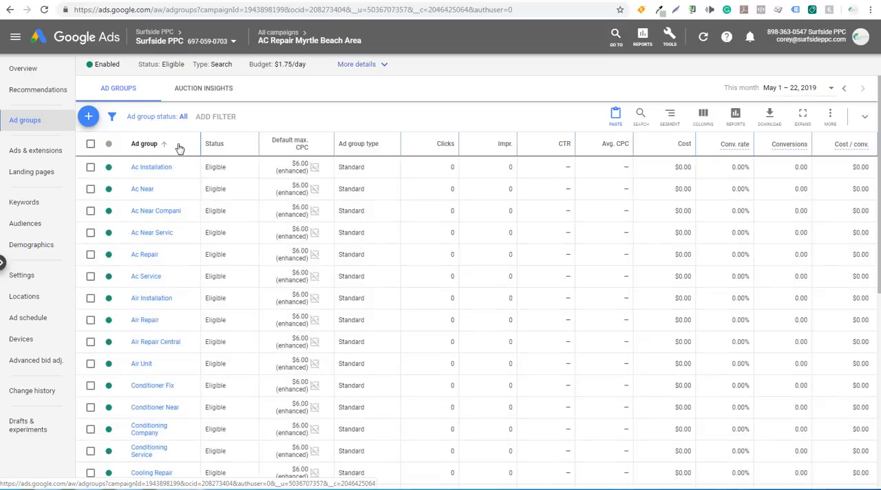
# Paste the copied responsive search ad into the Ac Near ad group, without pausing it or creating duplicates.
pyautogui.click(140, 190)
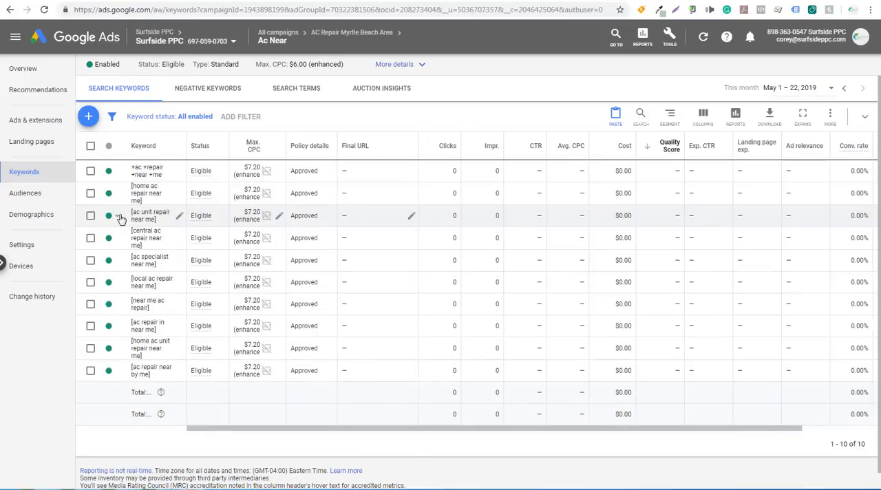
pyautogui.click(24, 127)
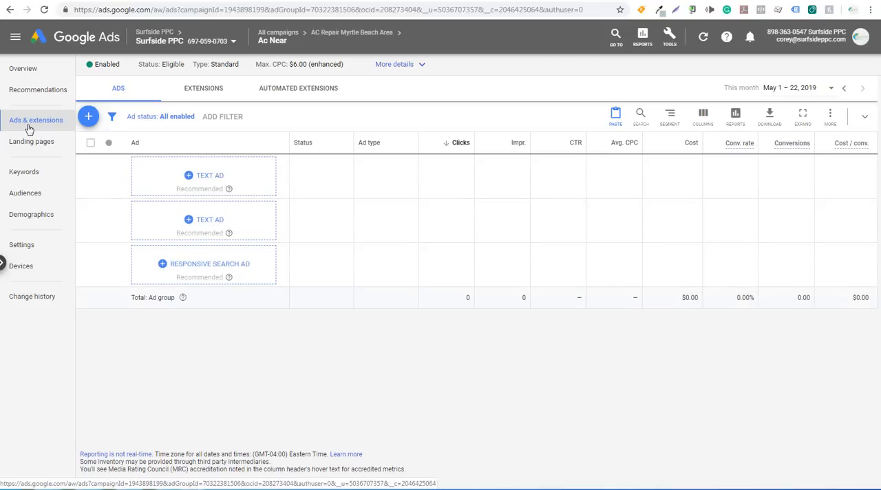
pyautogui.click(614, 115)
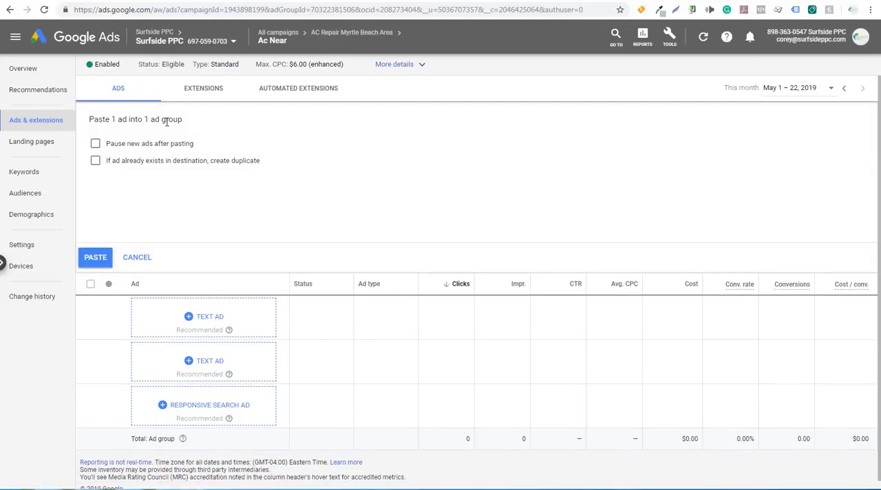
pyautogui.click(95, 145)
pyautogui.click(95, 145)
pyautogui.click(95, 257)
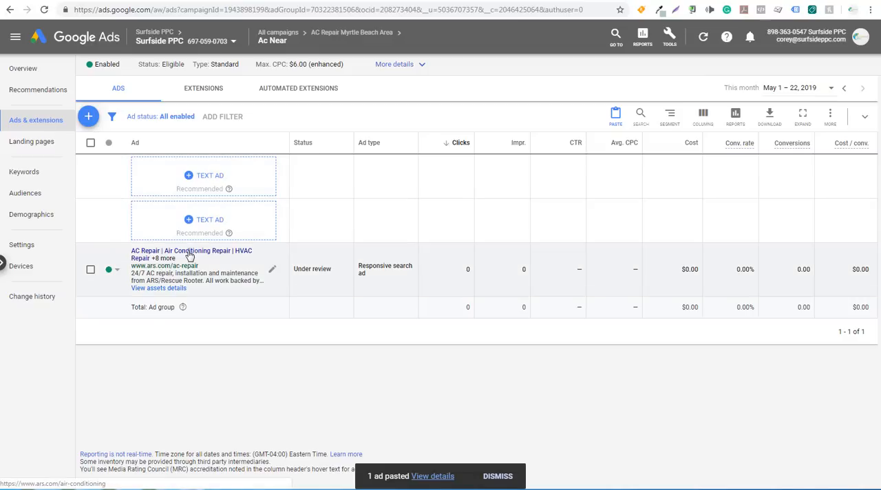
# Return to the campaign's ad groups and paste the copied responsive search ad into the Ac Near Compani ad group.
pyautogui.click(361, 33)
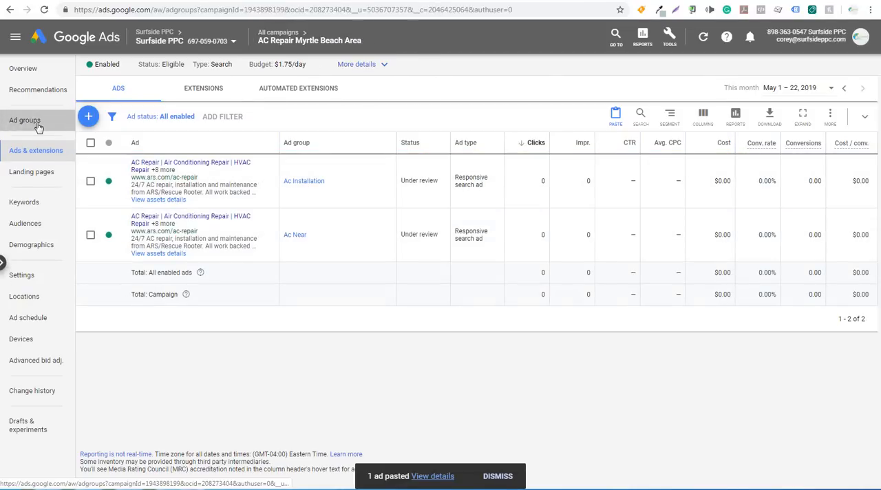
pyautogui.click(27, 122)
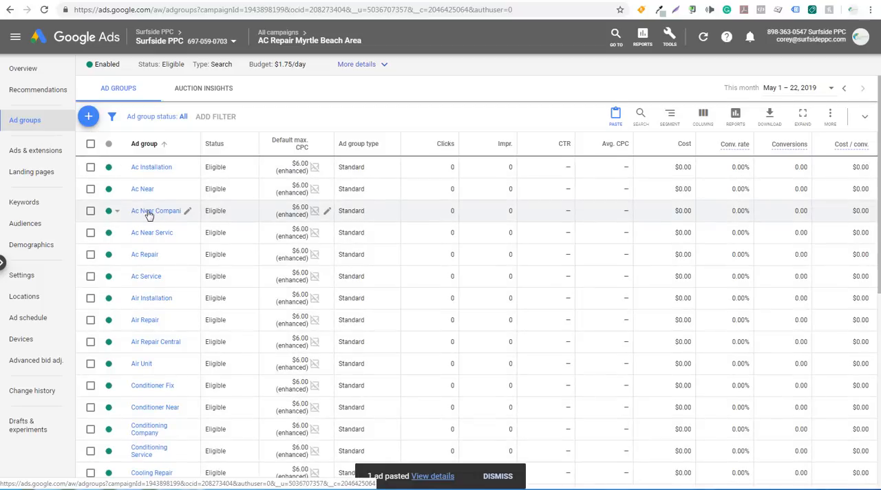
pyautogui.click(148, 213)
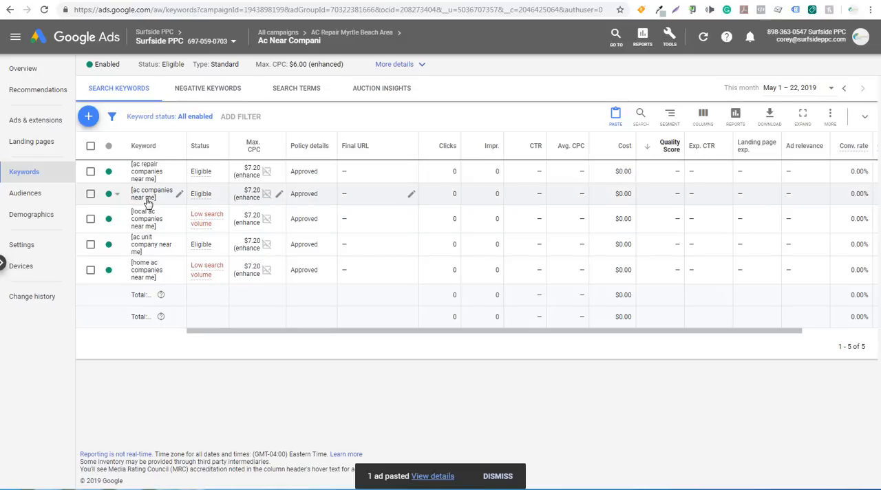
pyautogui.click(22, 121)
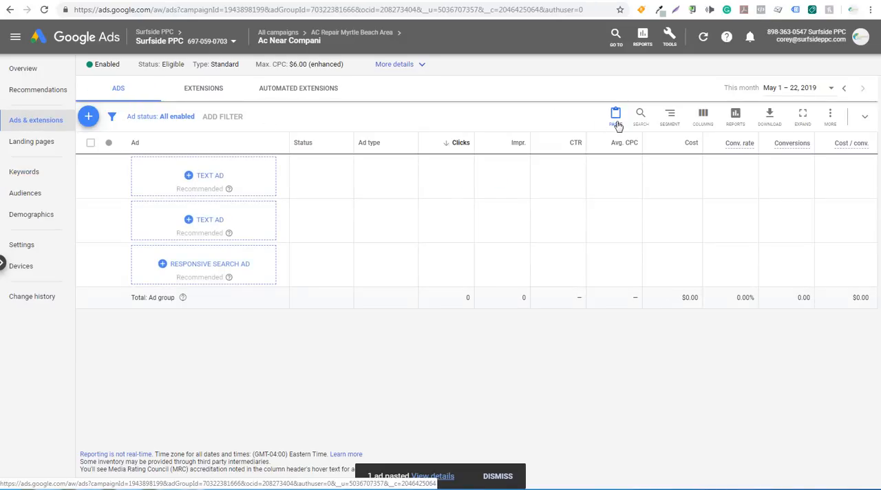
pyautogui.click(616, 117)
pyautogui.click(96, 258)
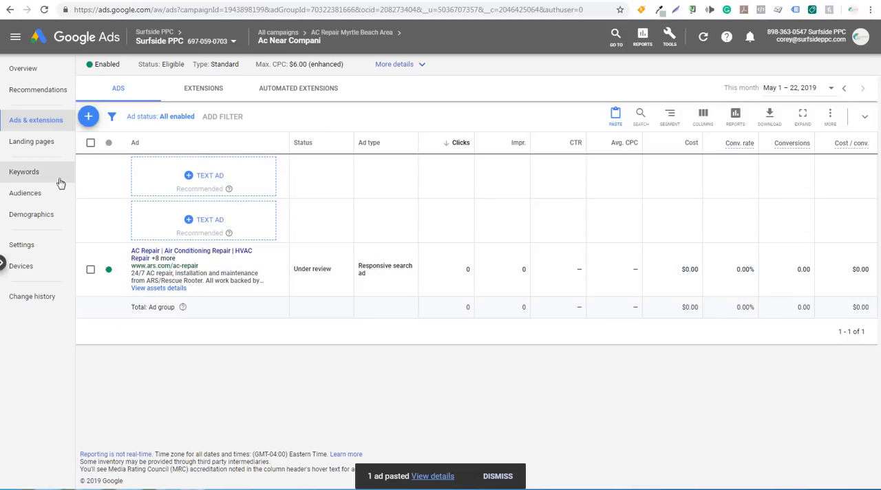
# Check the Ac Near Compani keywords and paste the copied responsive search ad into the Ac Near Servic ad group.
pyautogui.click(38, 179)
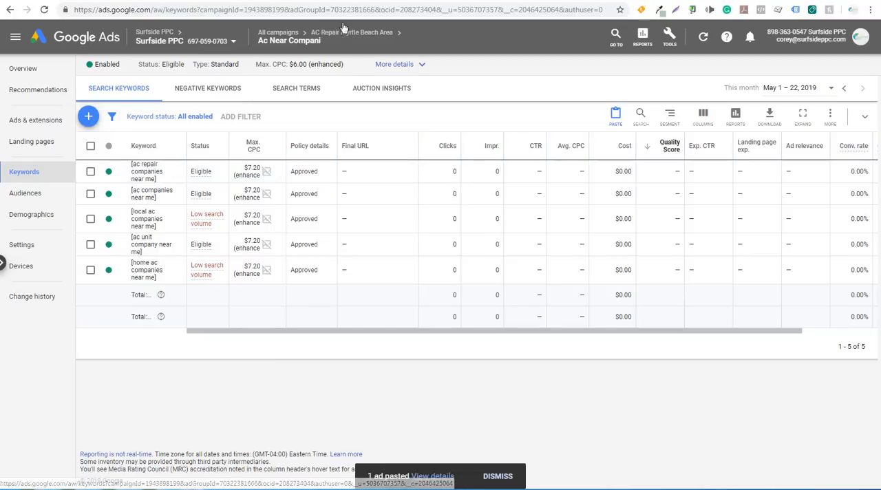
pyautogui.moveTo(380, 40)
pyautogui.click(349, 69)
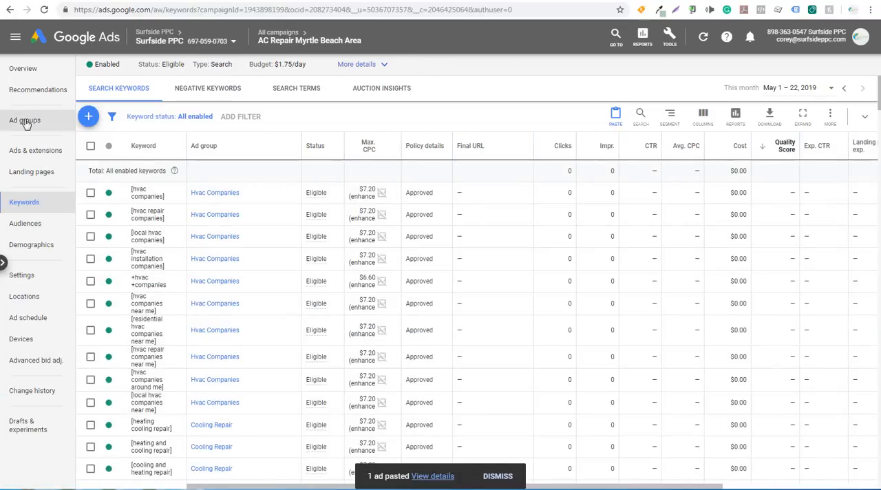
pyautogui.click(24, 121)
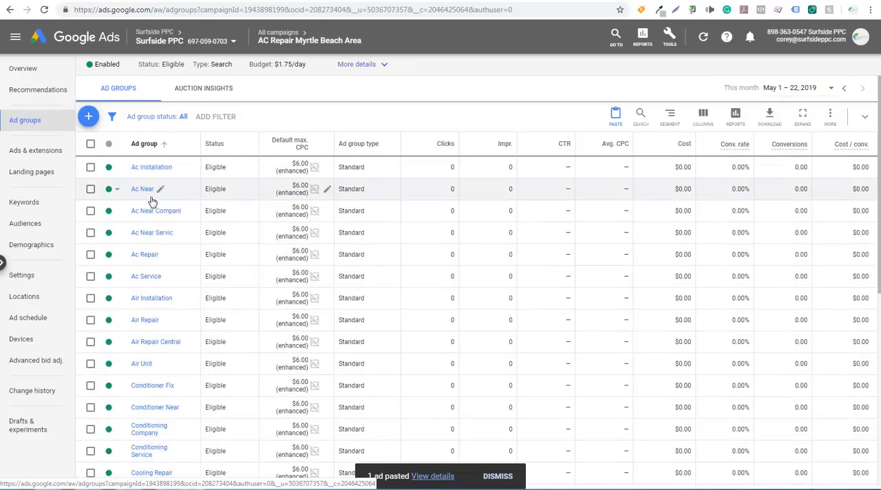
pyautogui.click(149, 235)
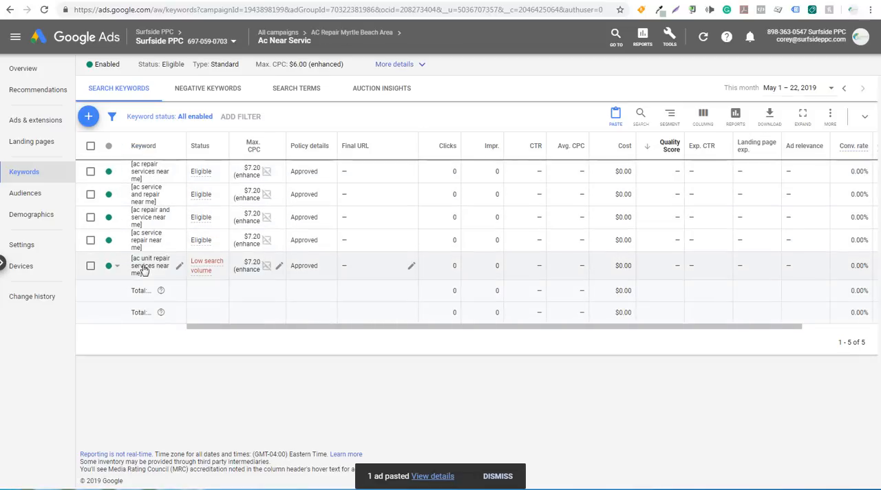
pyautogui.click(56, 131)
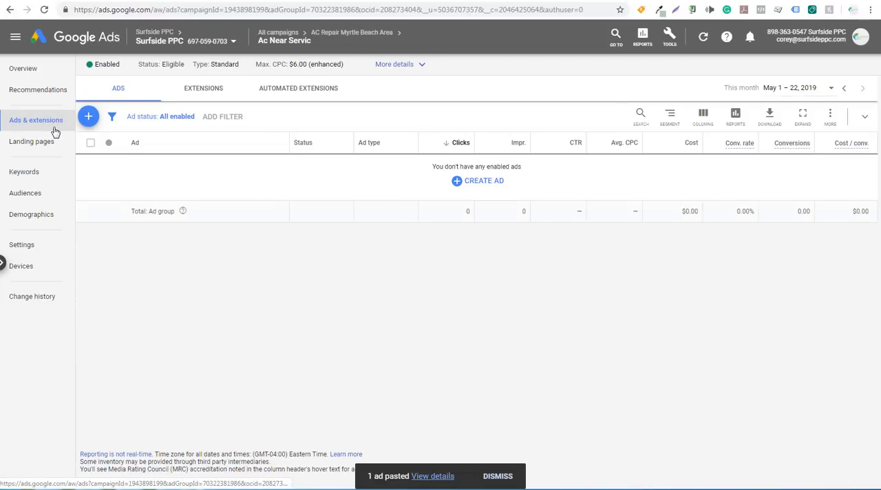
pyautogui.click(616, 116)
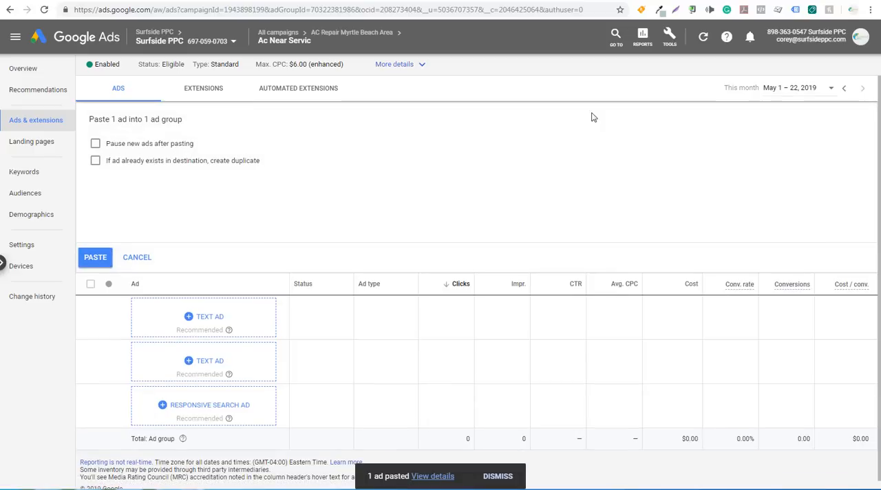
pyautogui.click(95, 257)
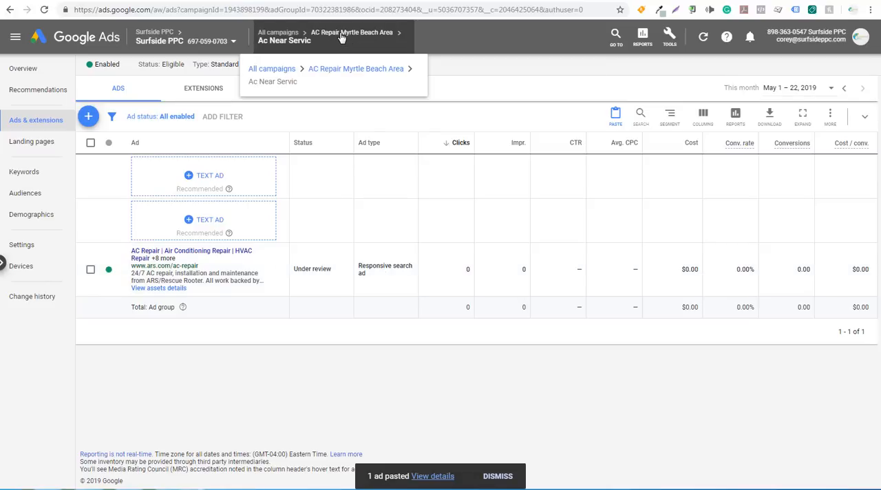
# Check the campaign's list of ads and paste the copied responsive search ad into the Ac Repair ad group.
pyautogui.click(342, 36)
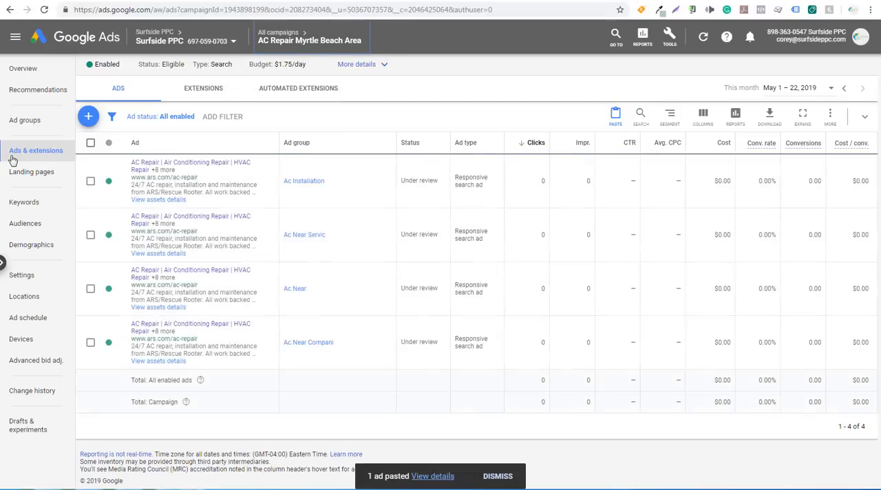
pyautogui.click(21, 150)
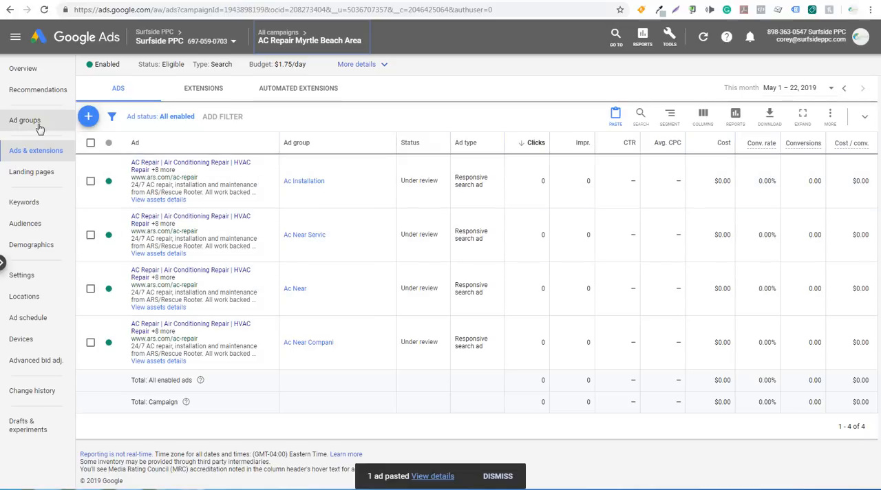
pyautogui.click(25, 120)
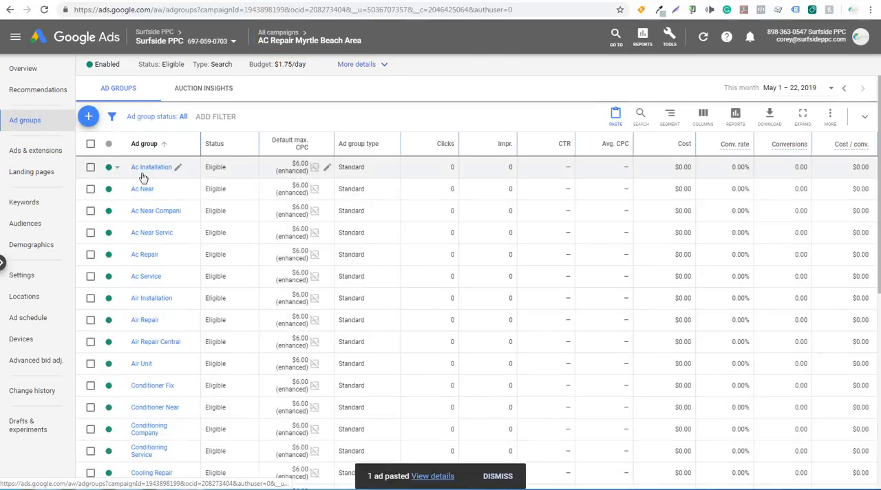
pyautogui.click(143, 256)
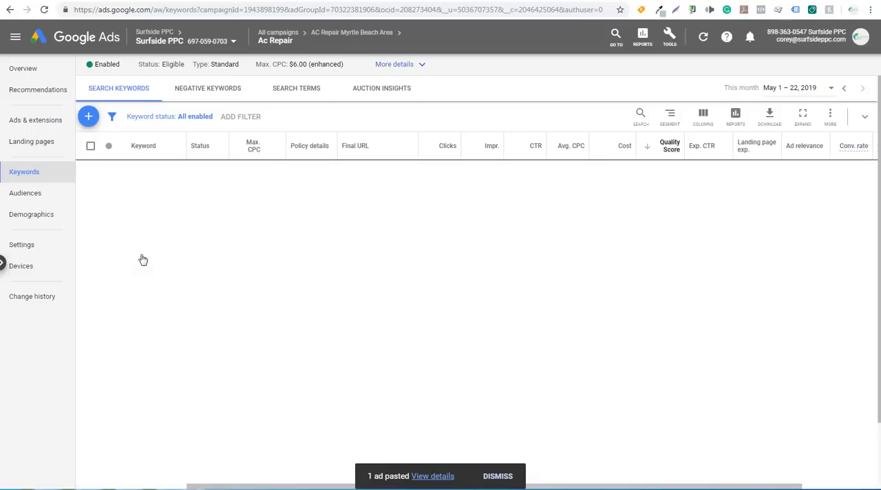
pyautogui.click(31, 120)
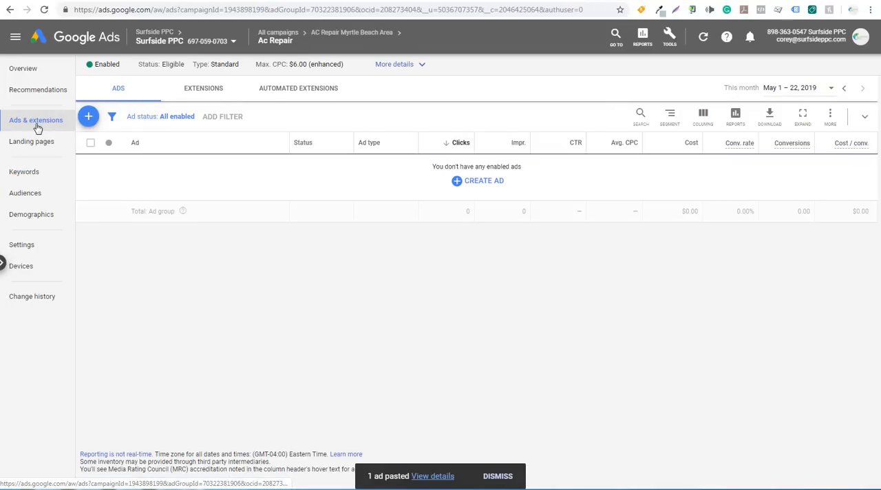
pyautogui.click(616, 119)
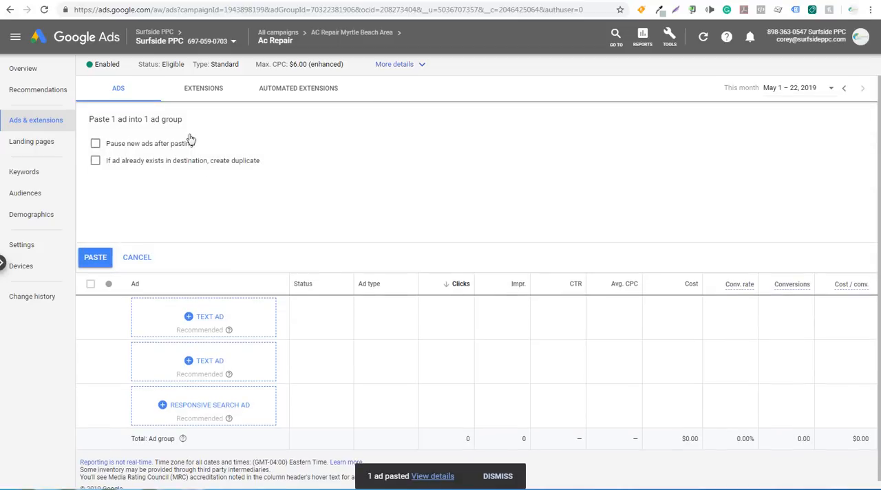
pyautogui.click(95, 256)
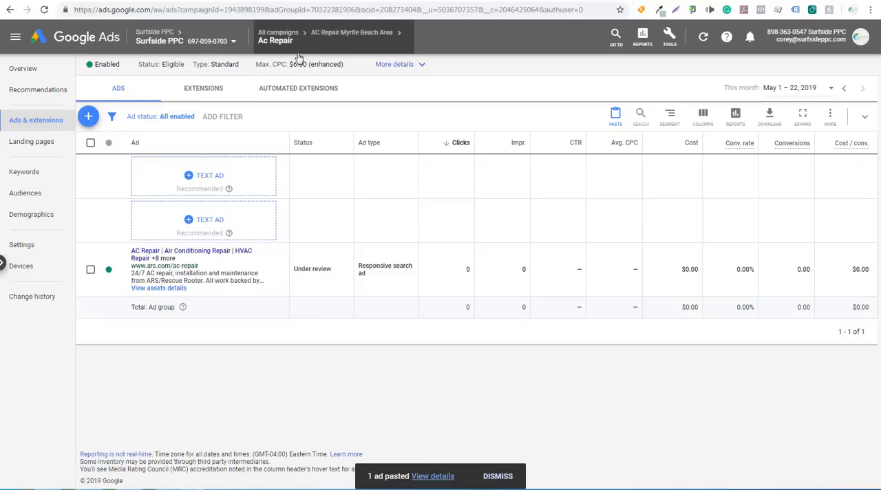
# Start a new call extension for the AC Repair Myrtle Beach Area campaign.
pyautogui.moveTo(331, 39)
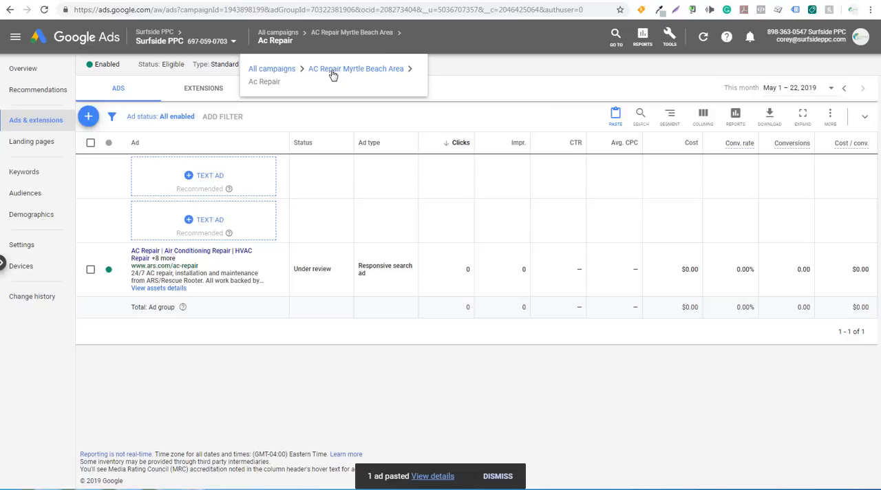
pyautogui.click(333, 71)
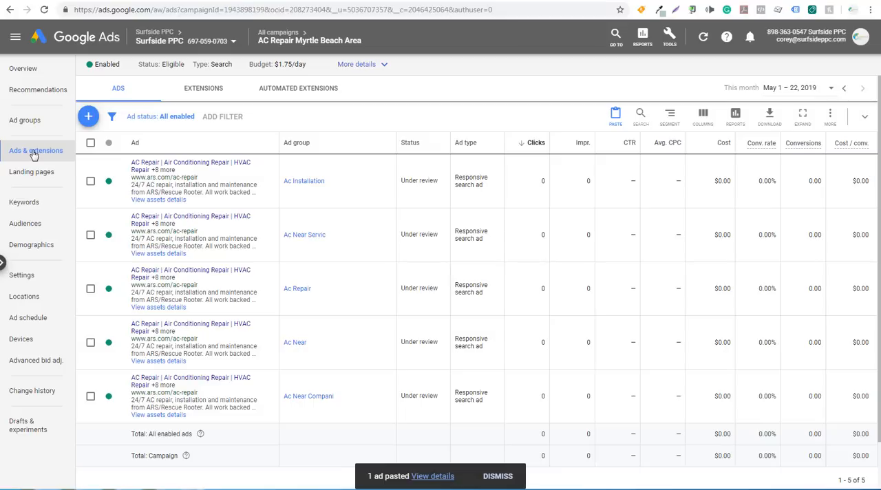
pyautogui.click(202, 95)
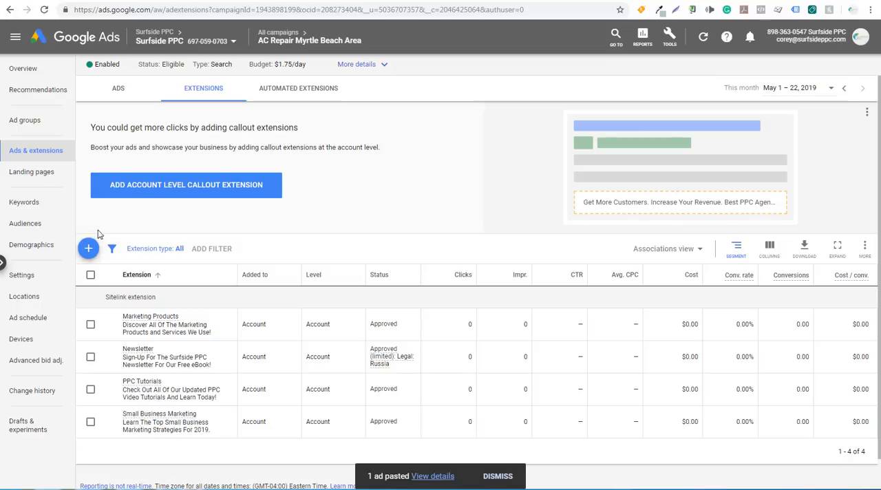
pyautogui.click(87, 250)
pyautogui.scroll(-1, 334, 233)
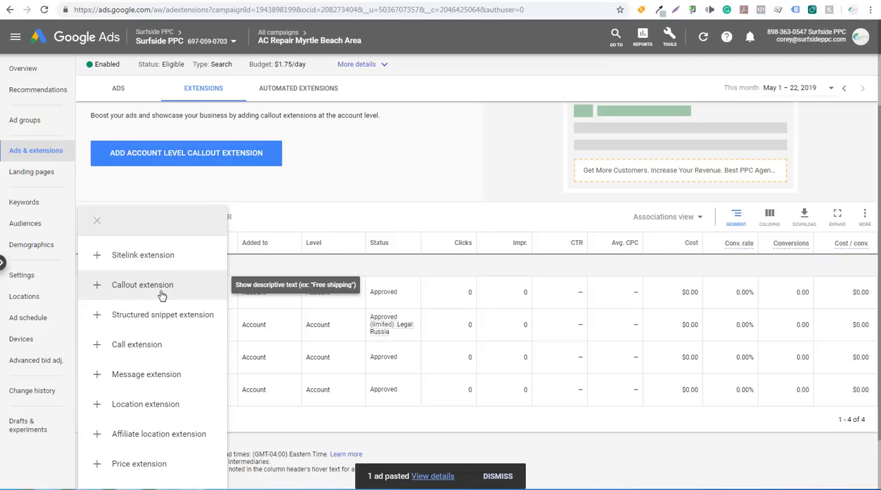
pyautogui.click(103, 352)
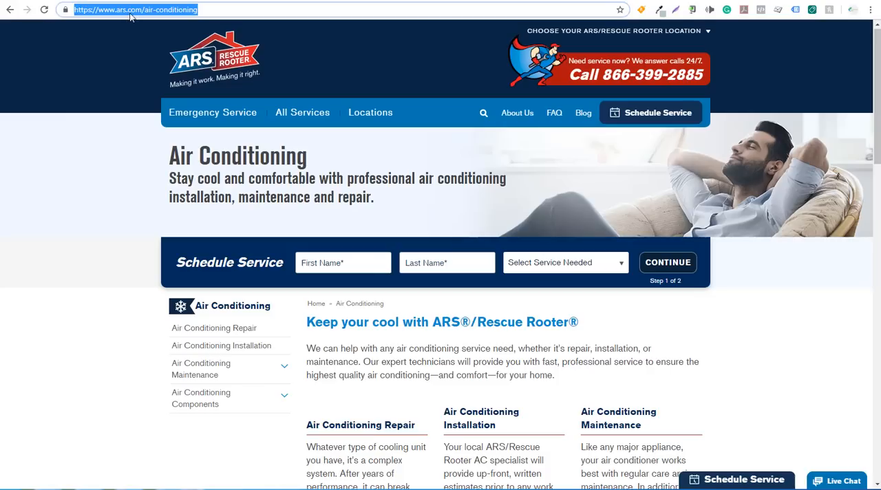
# Review the service sections on the ARS air conditioning page and switch to the Google Ads Tutorials playlist on YouTube.
pyautogui.scroll(-2, 97, 138)
pyautogui.scroll(-3, 98, 138)
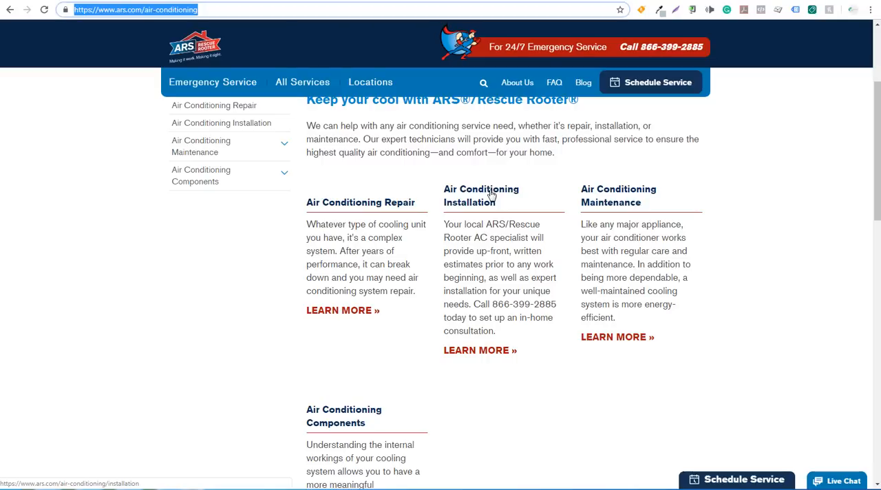
pyautogui.scroll(-1, 630, 195)
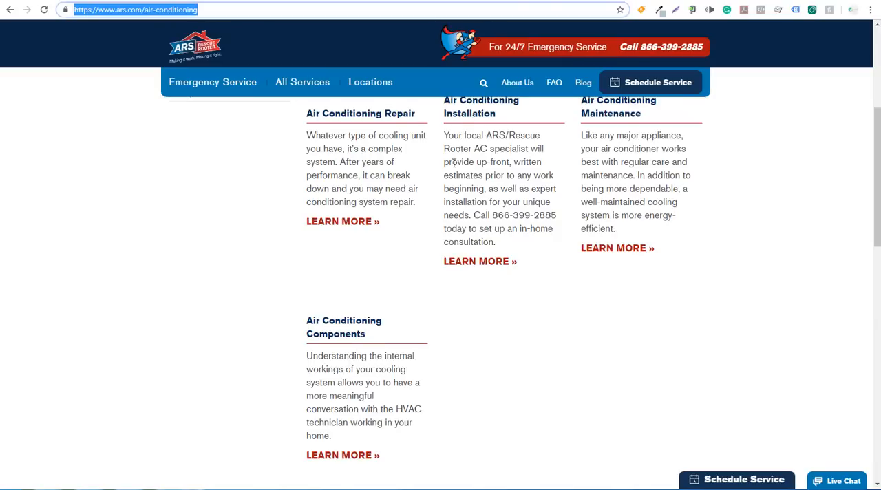
pyautogui.click(442, 0)
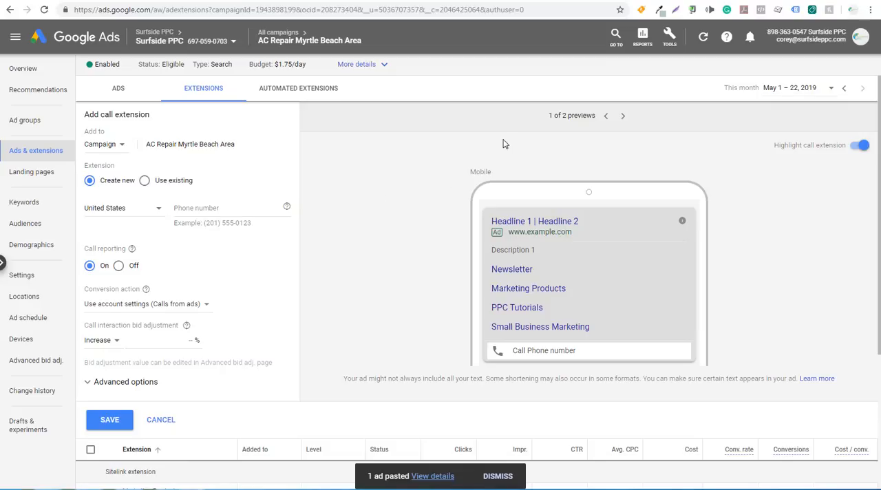
pyautogui.click(722, 1)
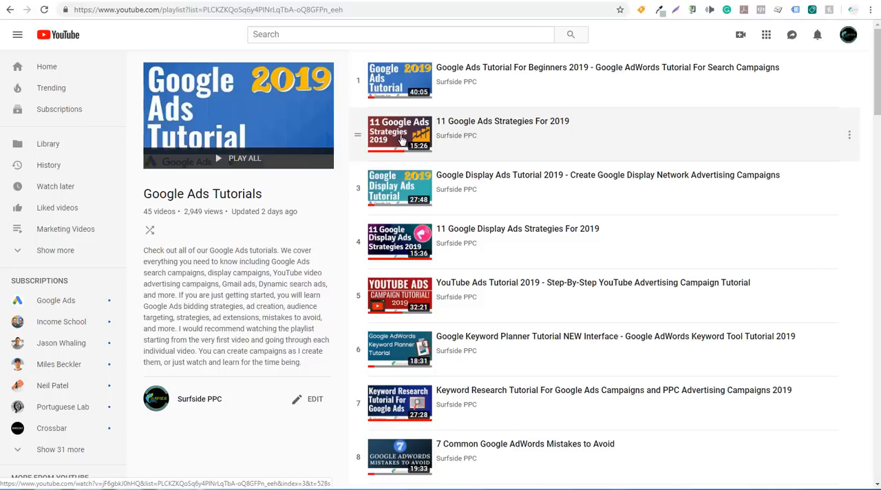
# Browse the tutorials listed in the Google Ads Tutorials playlist.
pyautogui.scroll(-2, 309, 285)
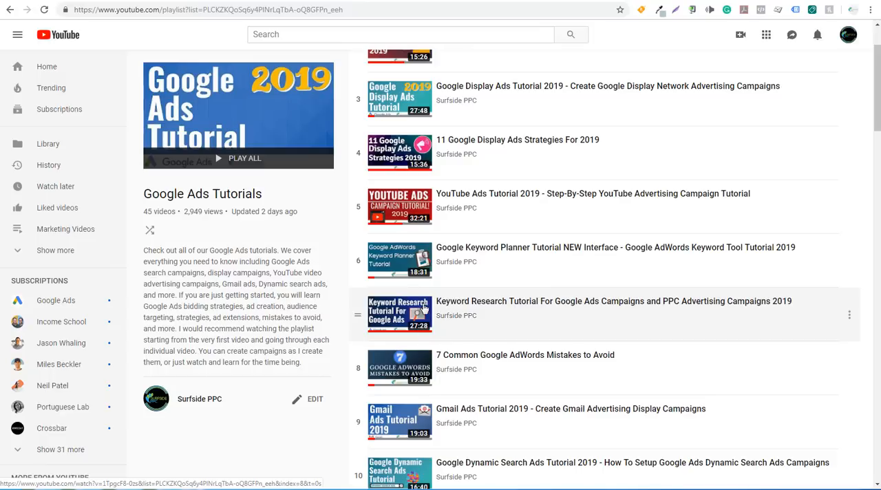
pyautogui.scroll(-4, 303, 294)
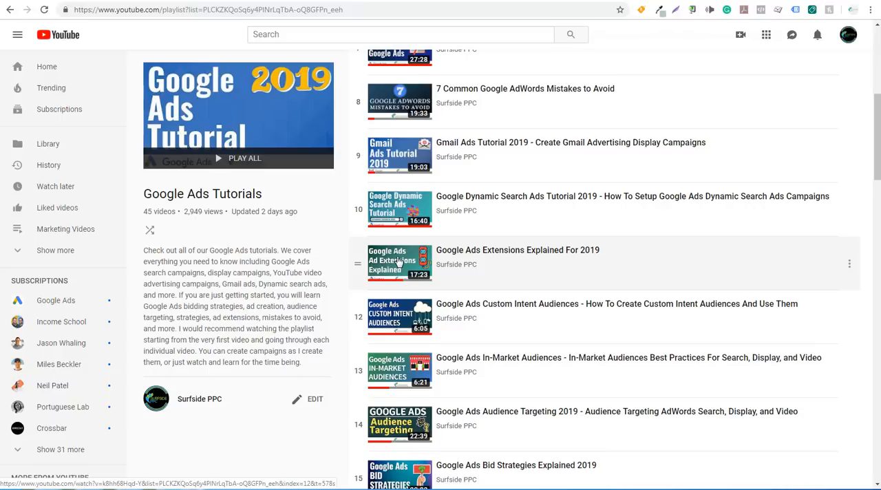
pyautogui.scroll(-3, 398, 261)
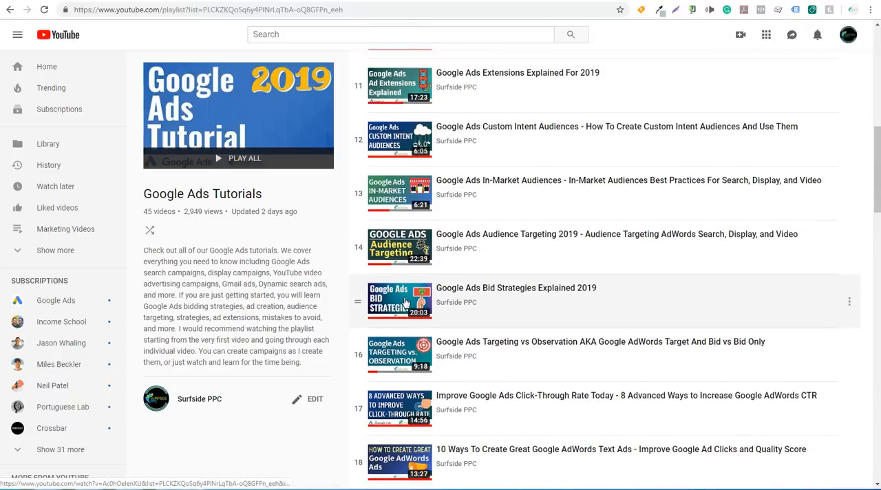
pyautogui.scroll(-3, 300, 270)
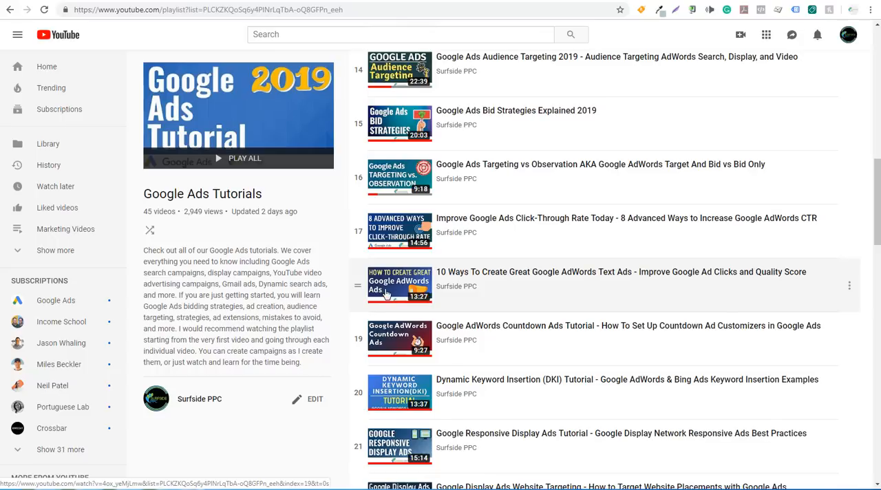
pyautogui.scroll(-4, 326, 291)
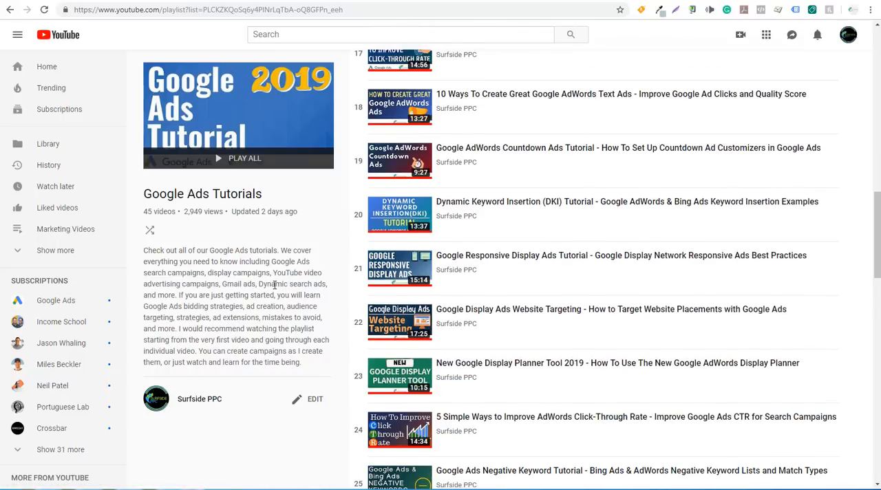
pyautogui.scroll(-4, 275, 285)
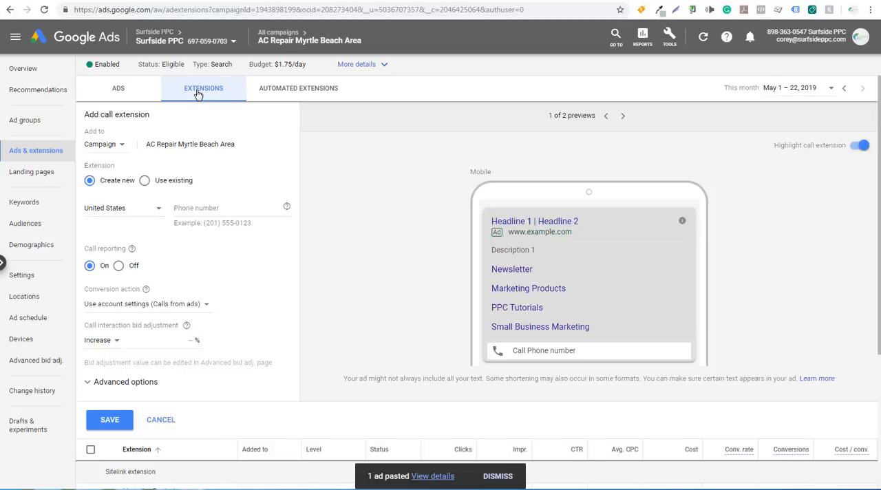
# Switch back to Google Ads, discard the new call extension and review the available extension types.
pyautogui.click(169, 420)
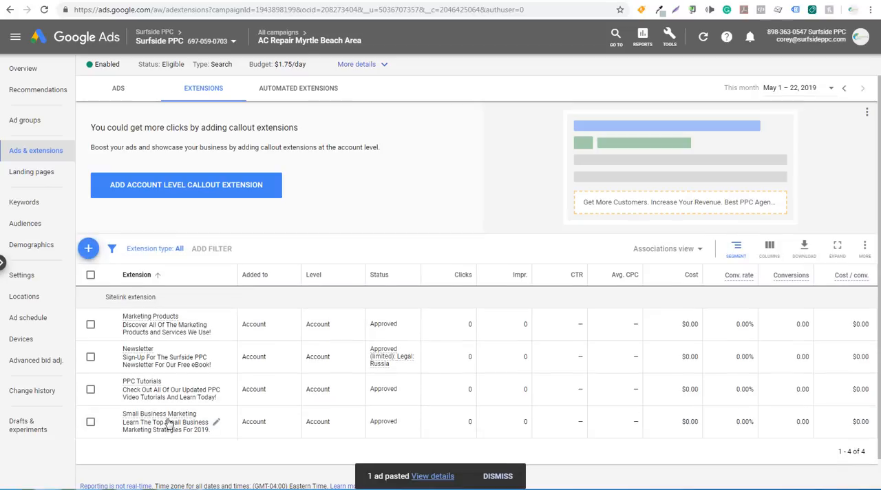
pyautogui.click(88, 248)
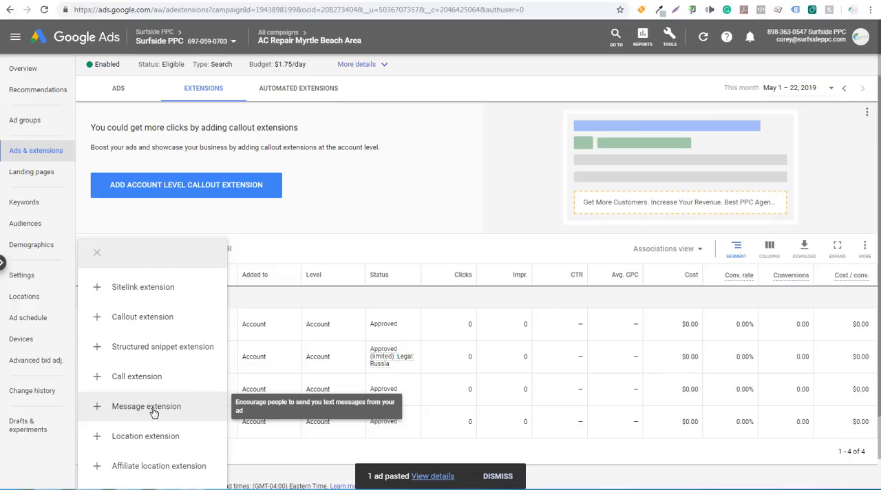
pyautogui.scroll(-2, 150, 412)
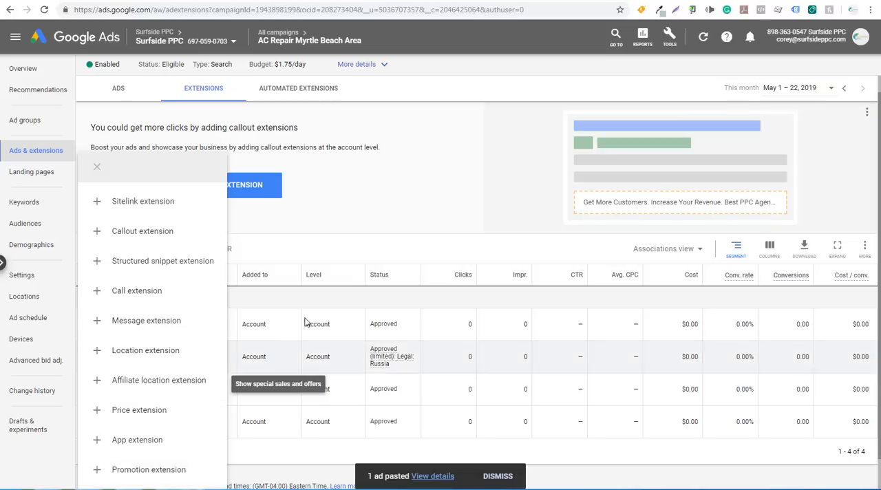
pyautogui.click(398, 203)
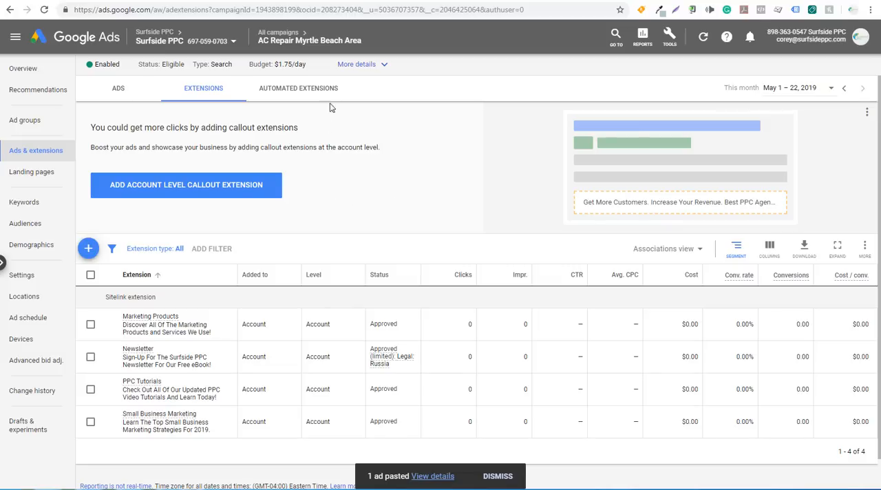
# Open the settings of the AC Repair Myrtle Beach Area campaign and look over the account's tools and setup options.
pyautogui.click(269, 34)
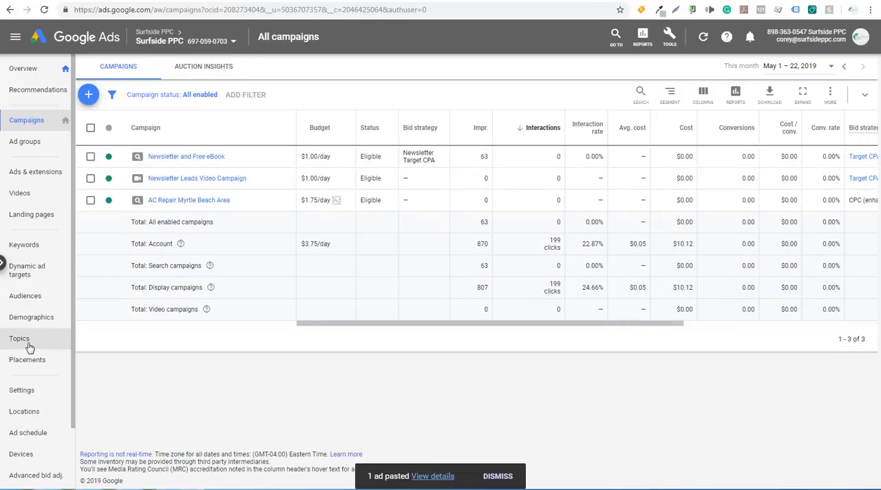
pyautogui.click(176, 200)
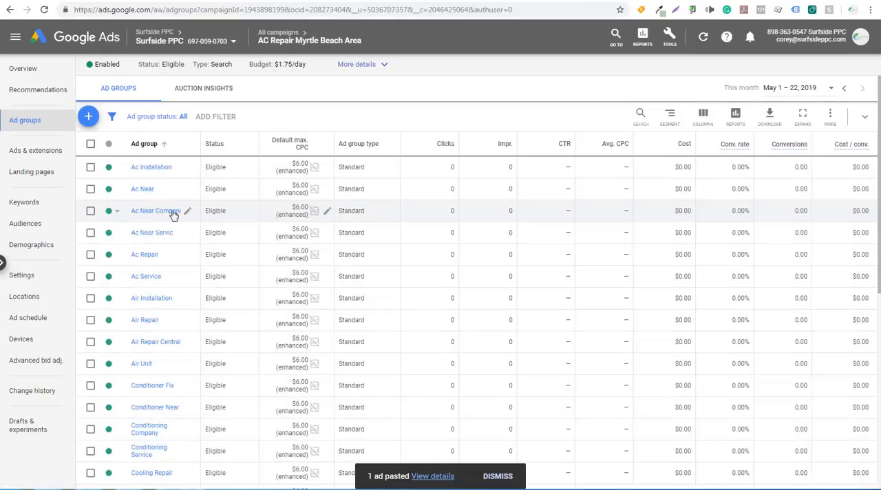
pyautogui.click(34, 281)
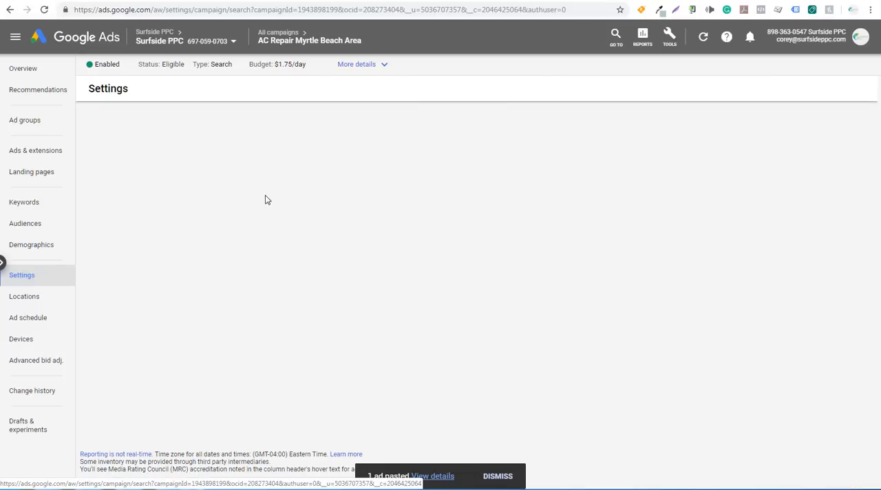
pyautogui.click(491, 477)
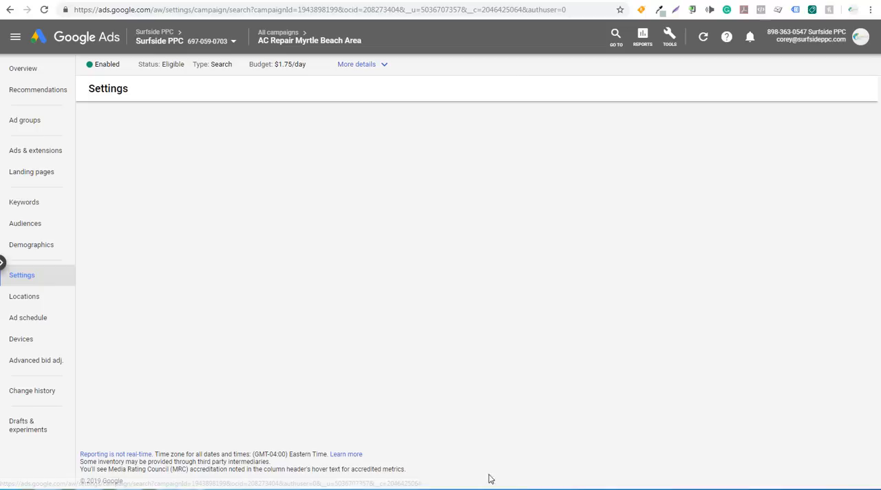
pyautogui.click(672, 45)
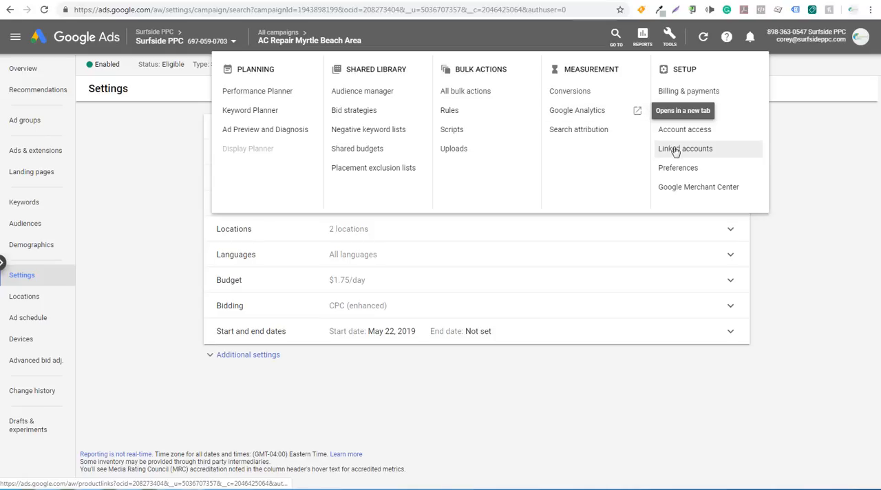
pyautogui.click(157, 181)
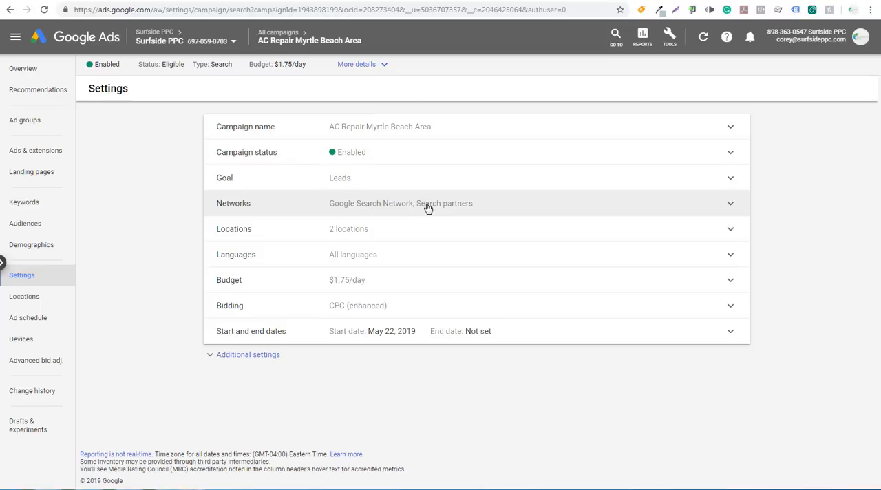
# Review the campaign's location targeting options and daily budget without saving changes.
pyautogui.click(452, 228)
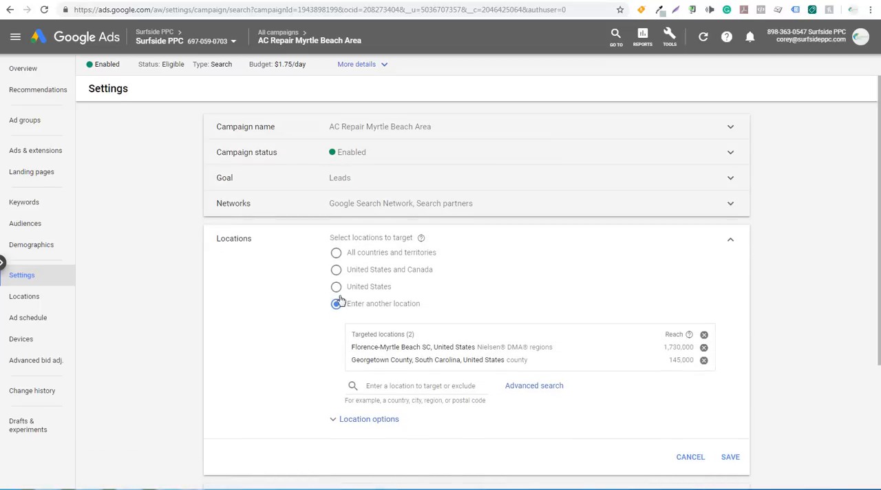
pyautogui.scroll(-1, 344, 355)
pyautogui.click(361, 333)
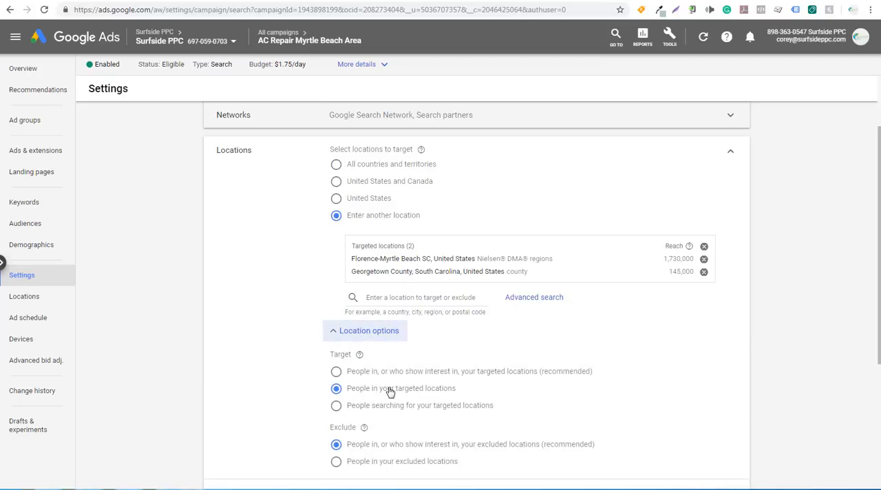
pyautogui.click(382, 333)
pyautogui.click(689, 368)
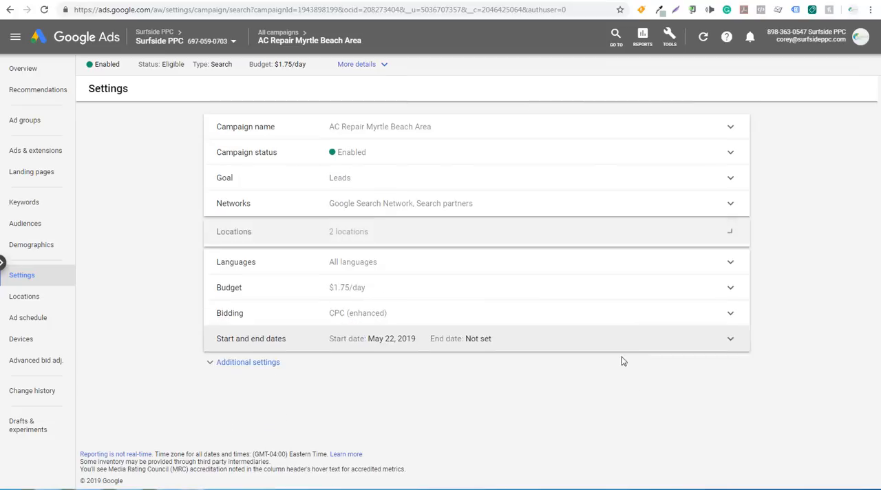
pyautogui.click(437, 285)
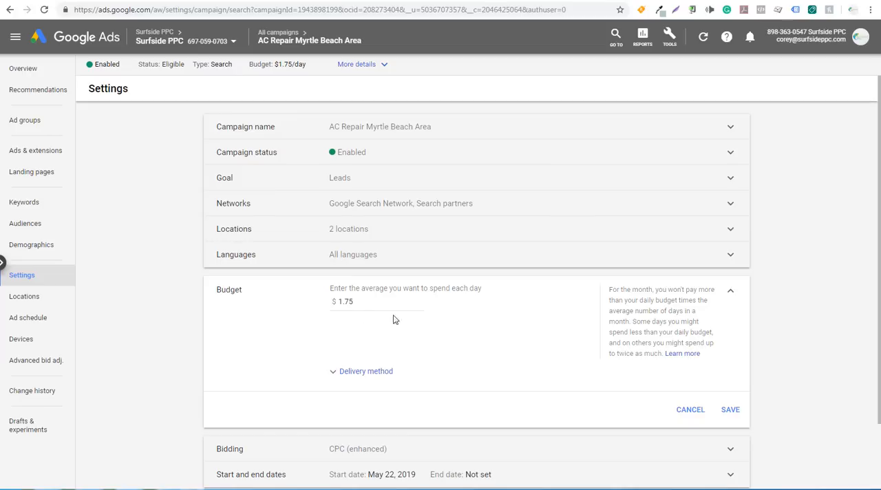
pyautogui.click(731, 294)
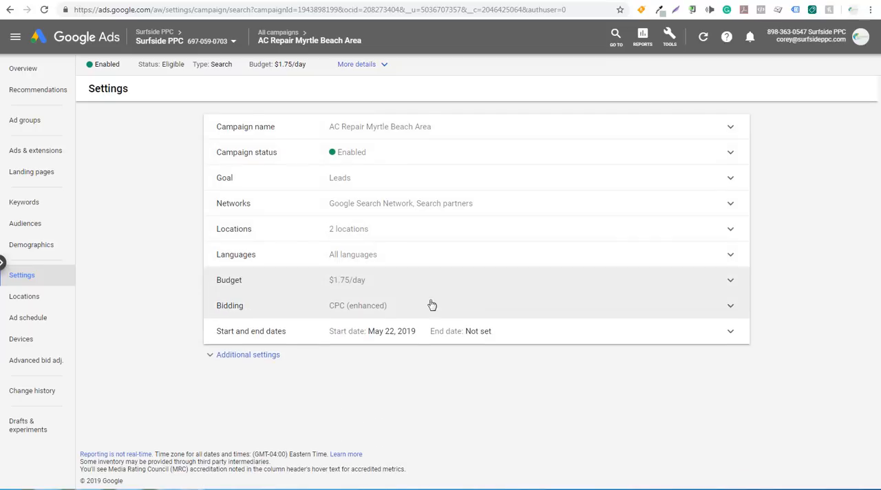
# Explore the campaign's bid strategy choices, including the Conversions and Conversion value focus, and discard the changes.
pyautogui.click(390, 311)
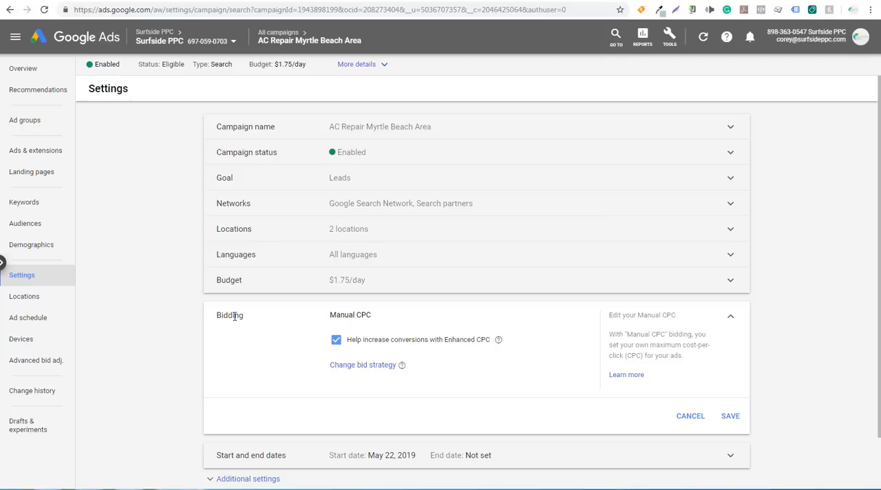
pyautogui.click(365, 365)
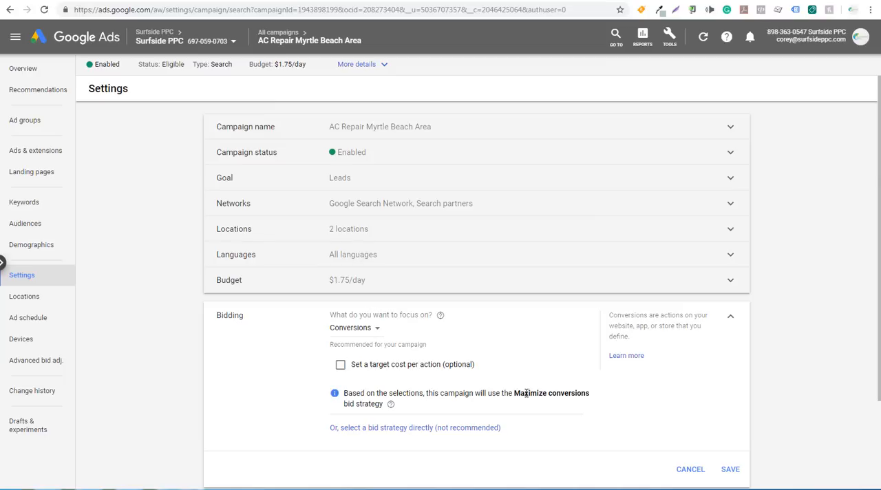
pyautogui.click(375, 333)
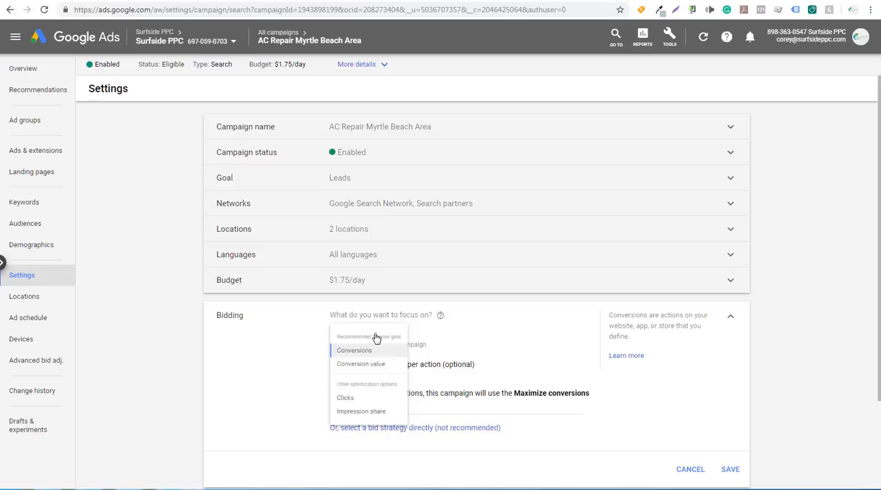
pyautogui.click(371, 378)
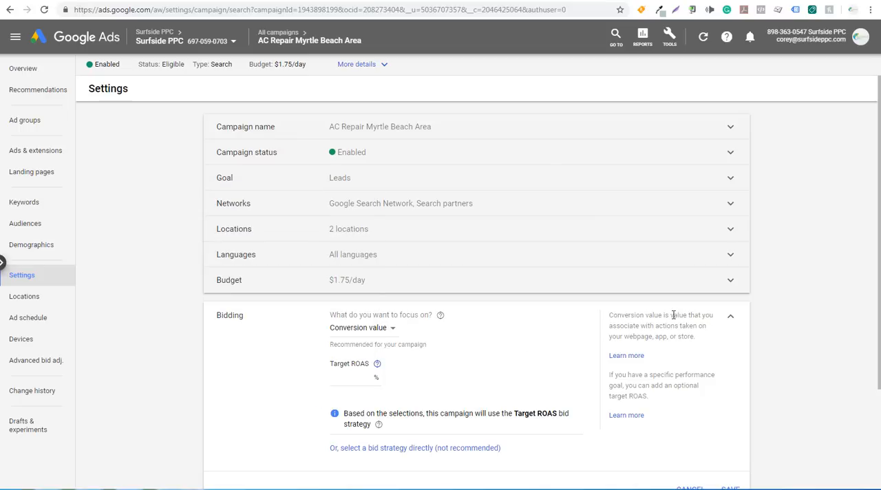
pyautogui.scroll(-2, 671, 338)
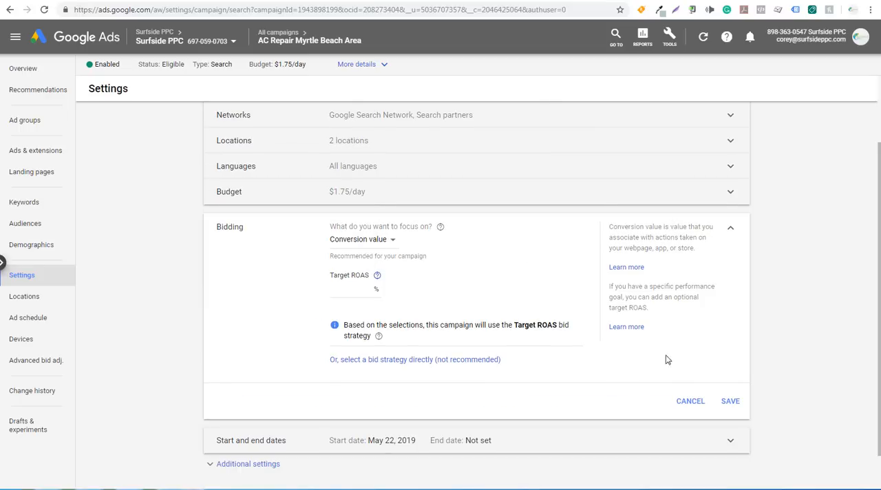
pyautogui.click(690, 401)
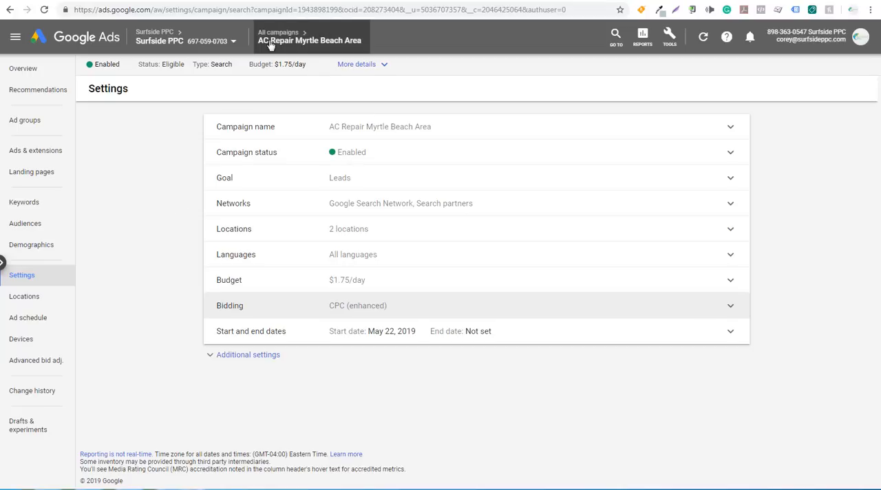
# Check the default max. CPC bids of the campaign's ad groups and open its search keywords.
pyautogui.click(44, 121)
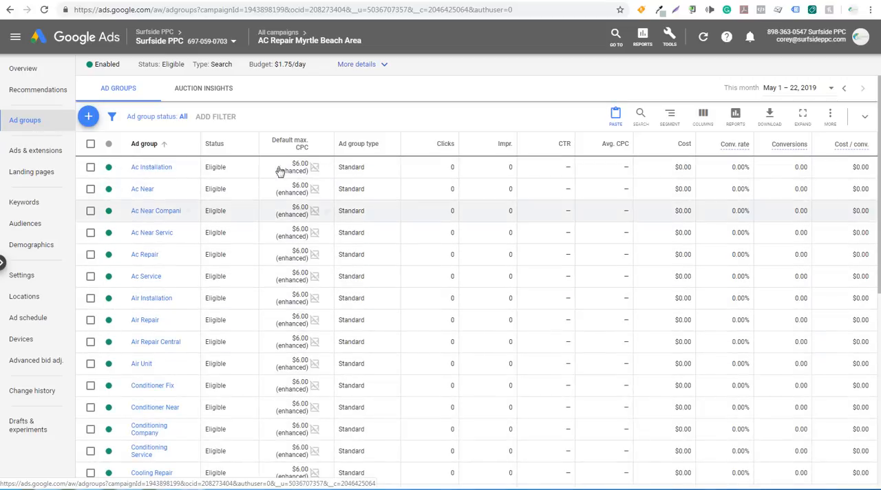
pyautogui.moveTo(289, 163)
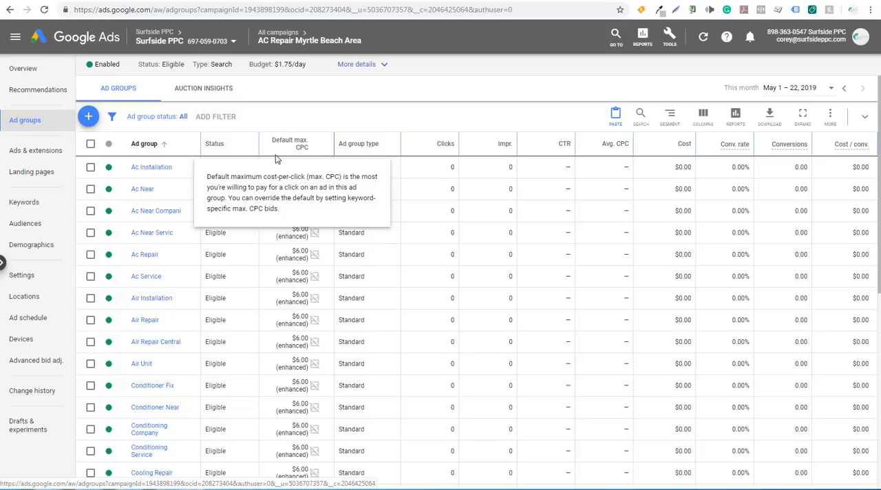
pyautogui.click(32, 201)
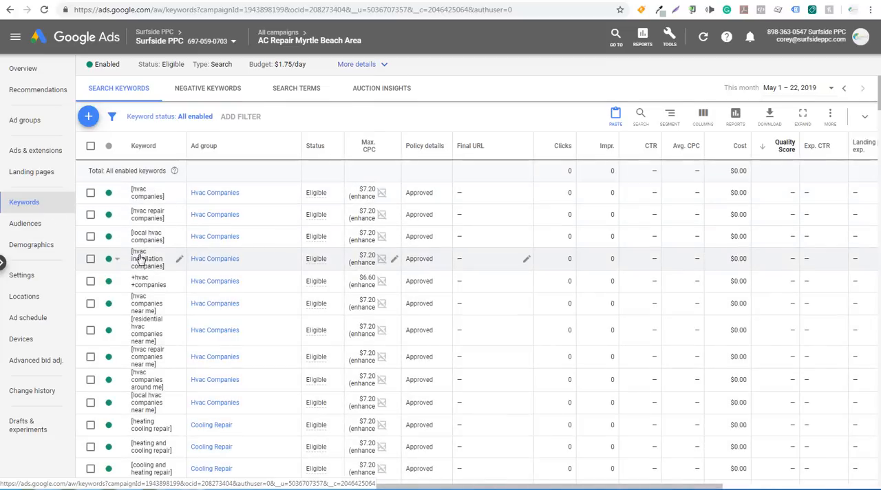
# Pause the keyword [heating and cooling repair] in the Cooling Repair ad group and open the campaign's ads list.
pyautogui.scroll(-5, 141, 255)
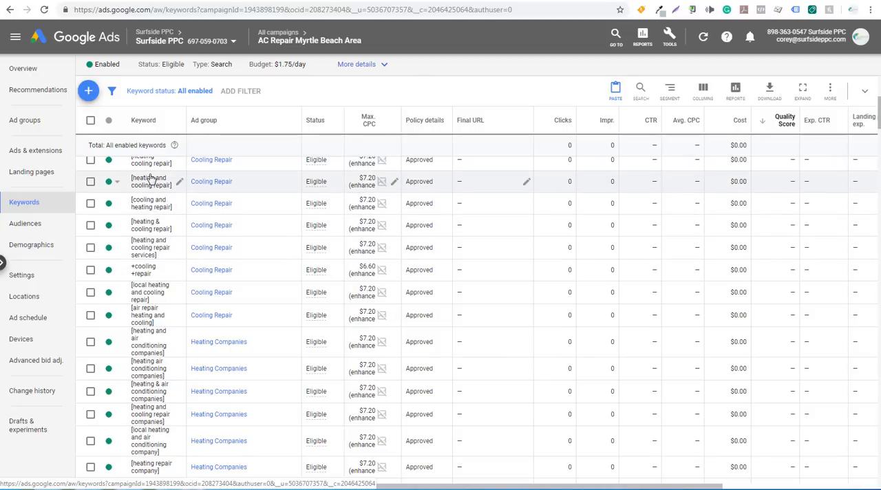
pyautogui.click(115, 182)
pyautogui.click(126, 207)
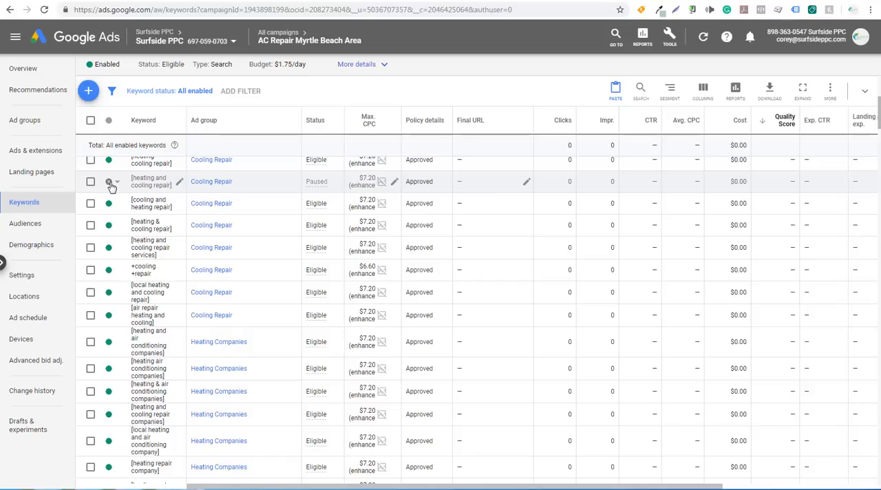
pyautogui.scroll(2, 186, 229)
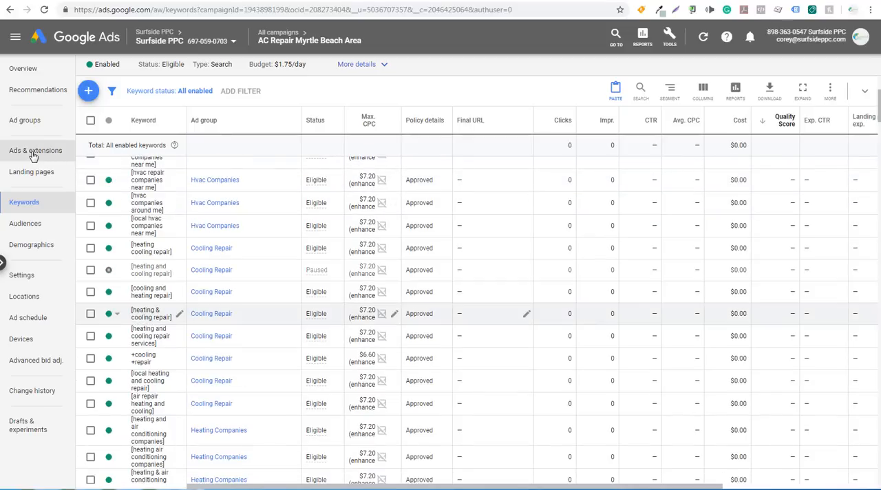
pyautogui.click(33, 151)
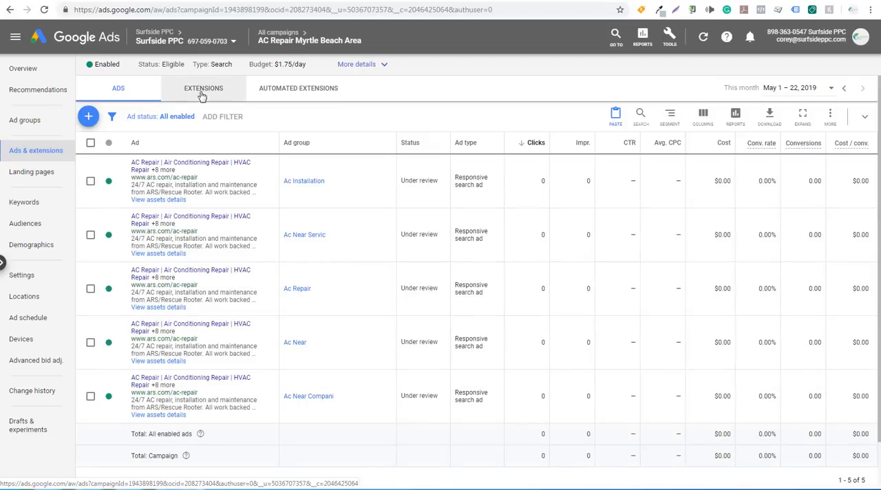